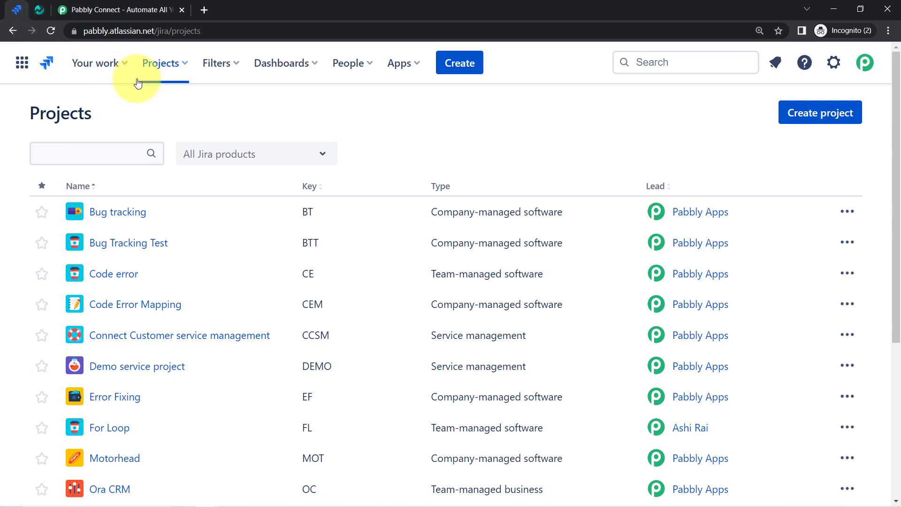
Step: Switch from Jira to the Pabbly Connect website, sign in and access the Pabbly Connect app
click(39, 9)
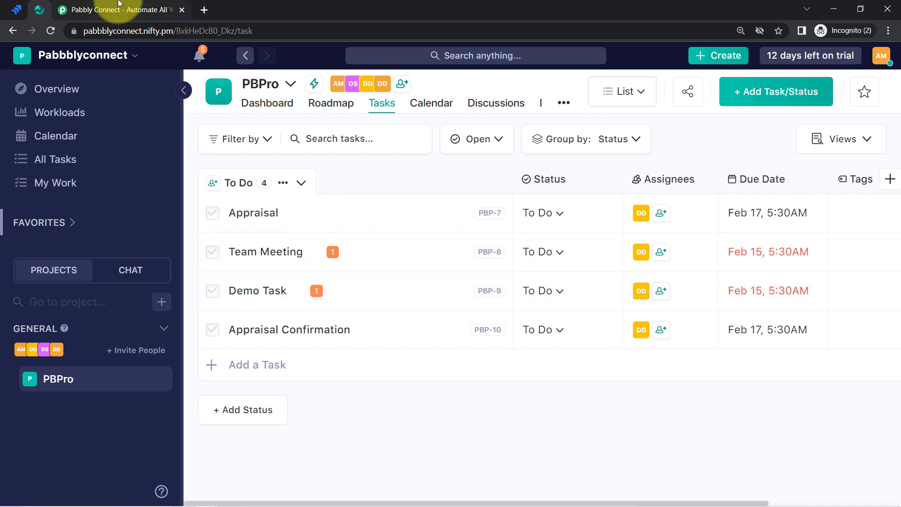
click(132, 10)
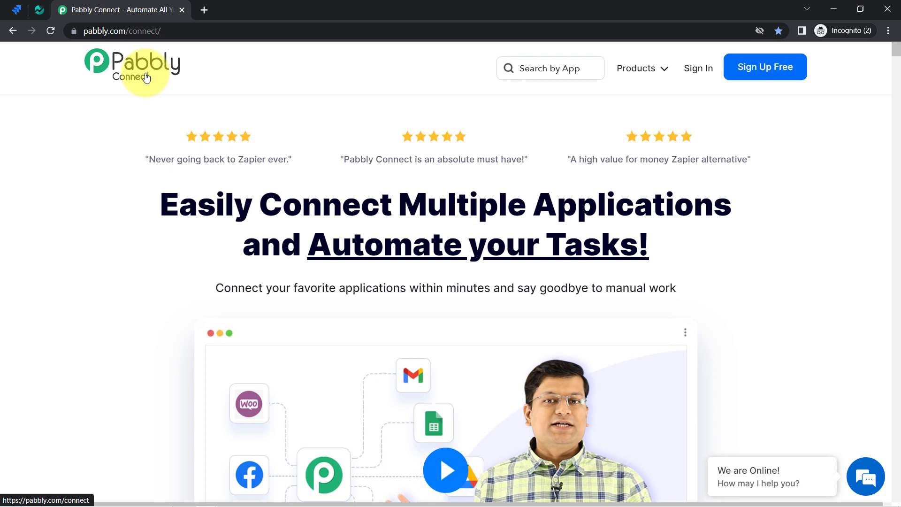
drag(181, 204, 634, 241)
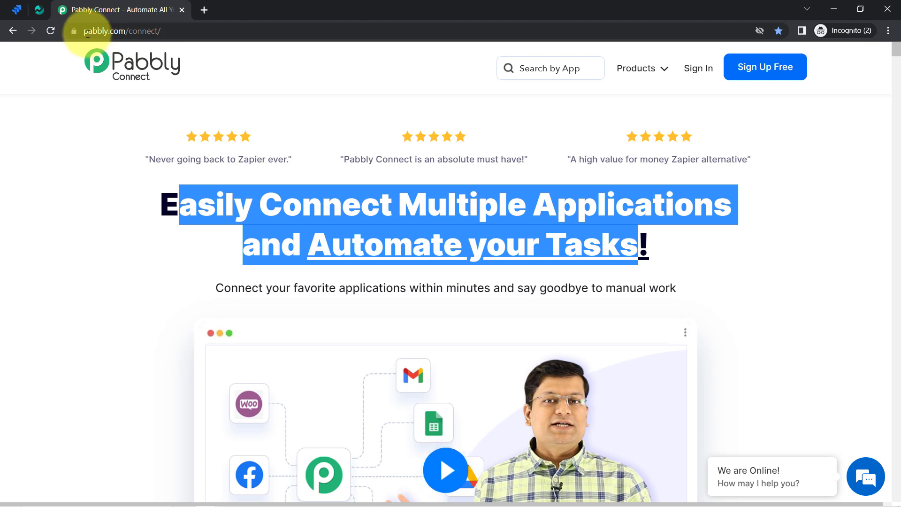
drag(87, 32, 242, 41)
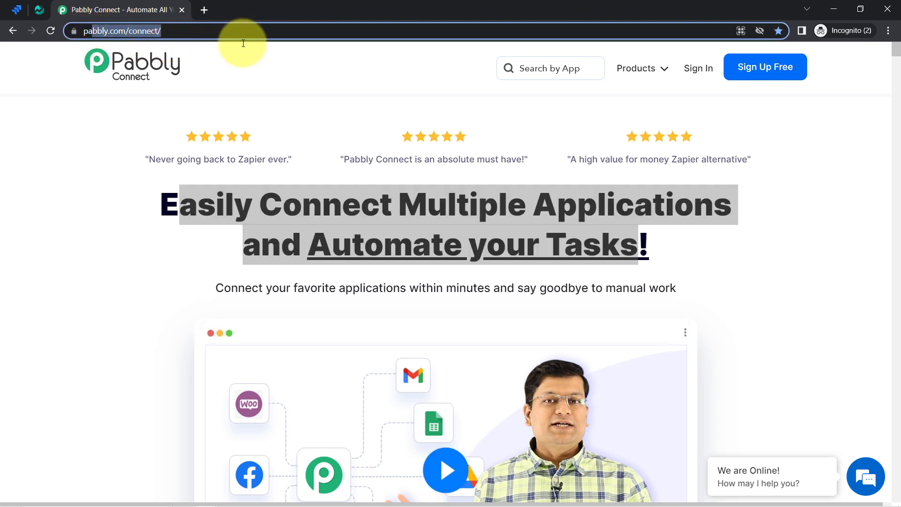
triple_click(133, 32)
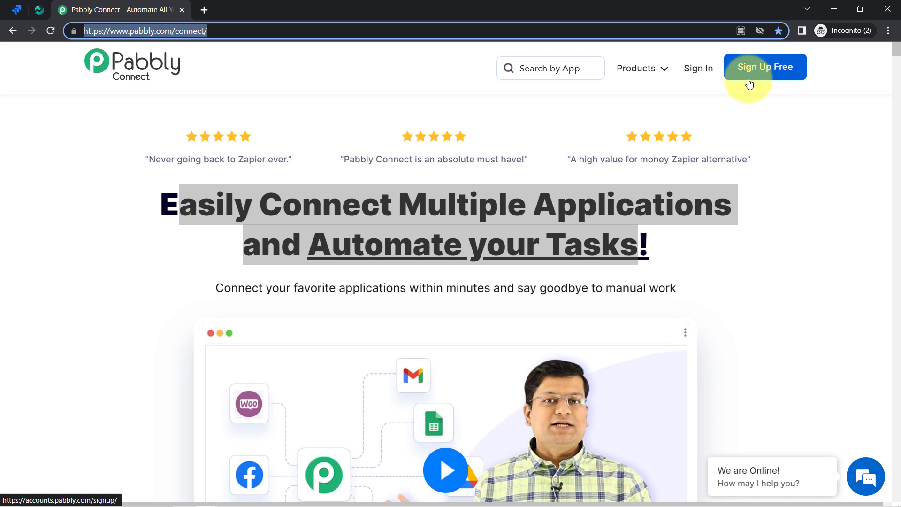
click(695, 70)
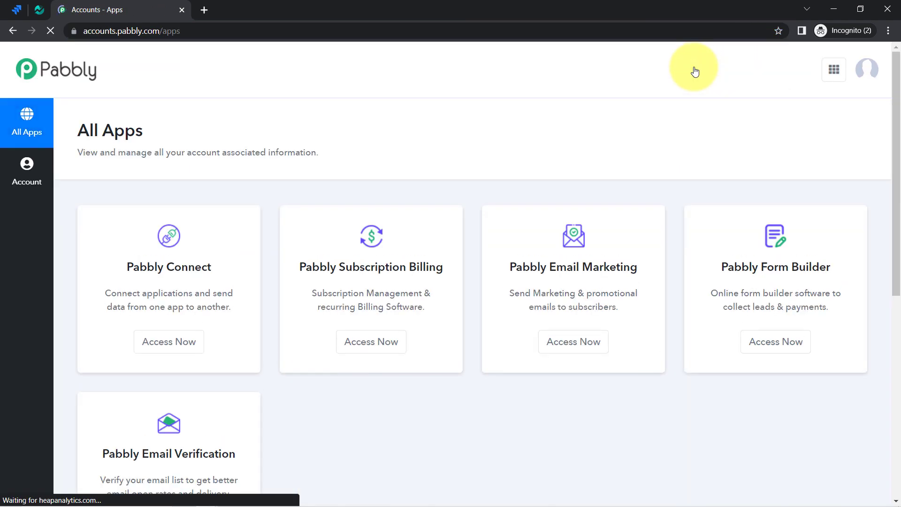
click(150, 345)
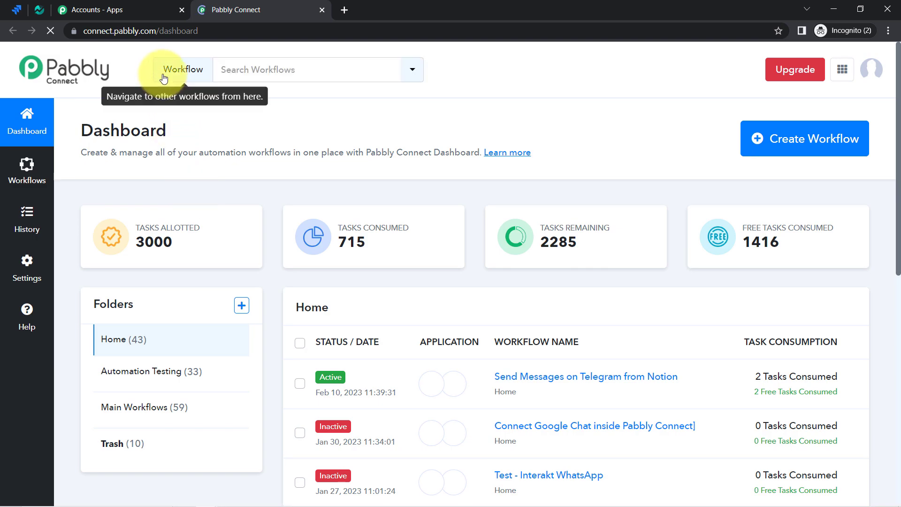
click(121, 6)
drag(133, 267, 188, 269)
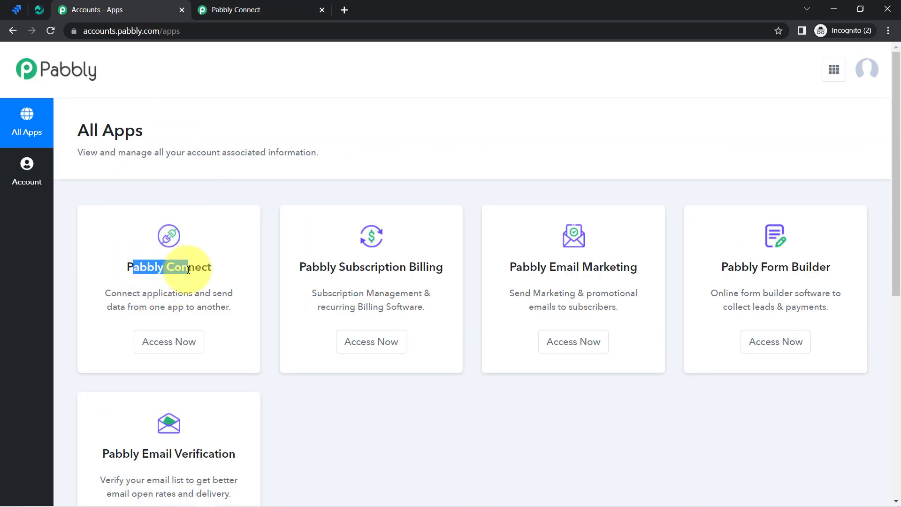
click(237, 6)
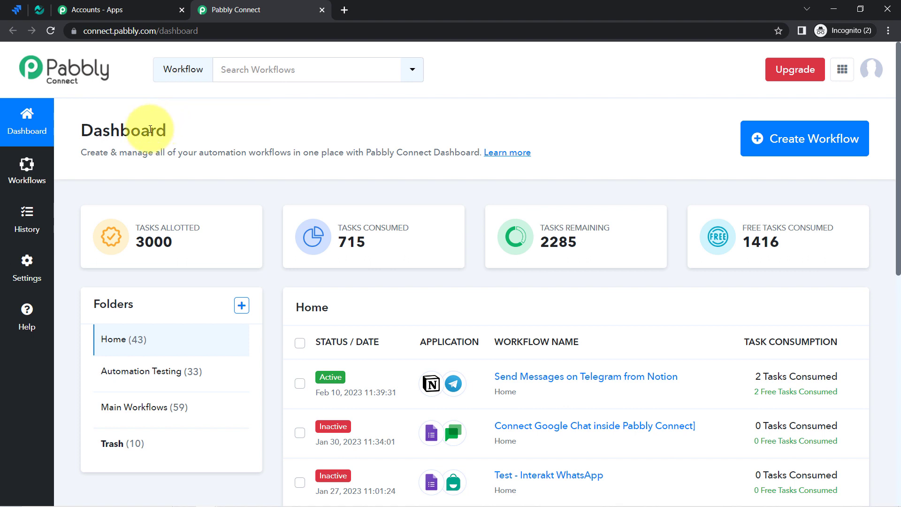
drag(131, 131, 110, 131)
drag(177, 142, 175, 134)
click(887, 30)
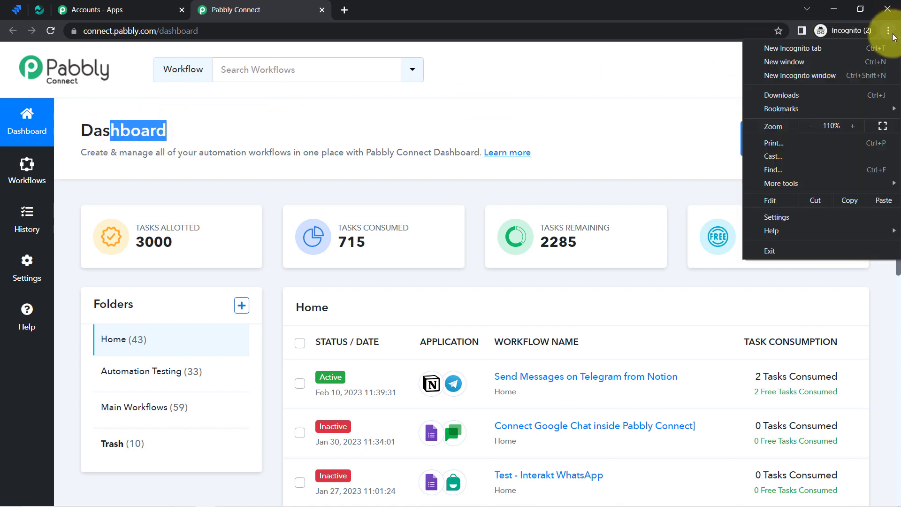
click(522, 133)
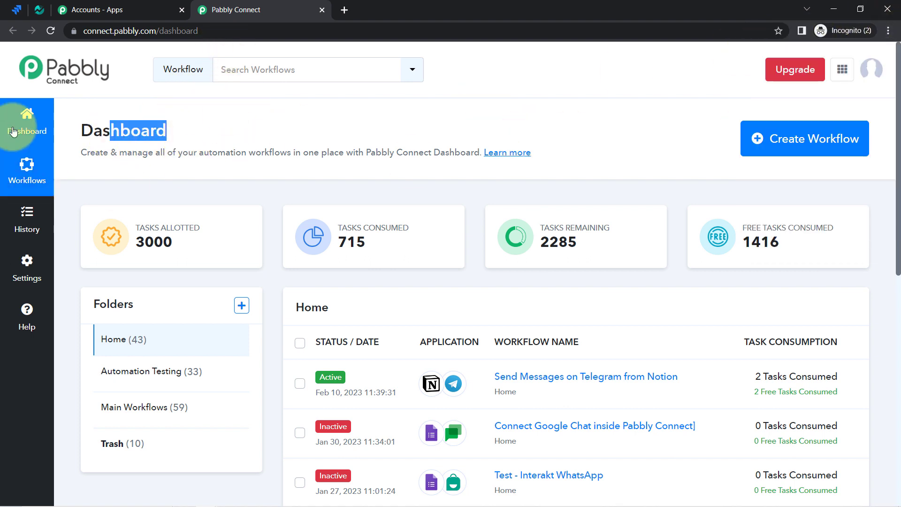
Step: Create a workflow named "Sync Jira Software & Nifty & Create Task in Nifty when Issue is Created in Jira"
click(797, 150)
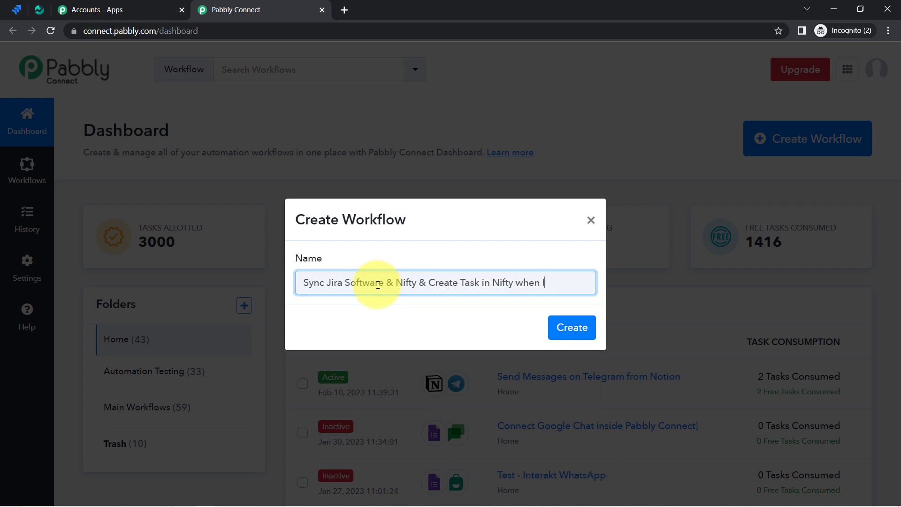
text(eate)
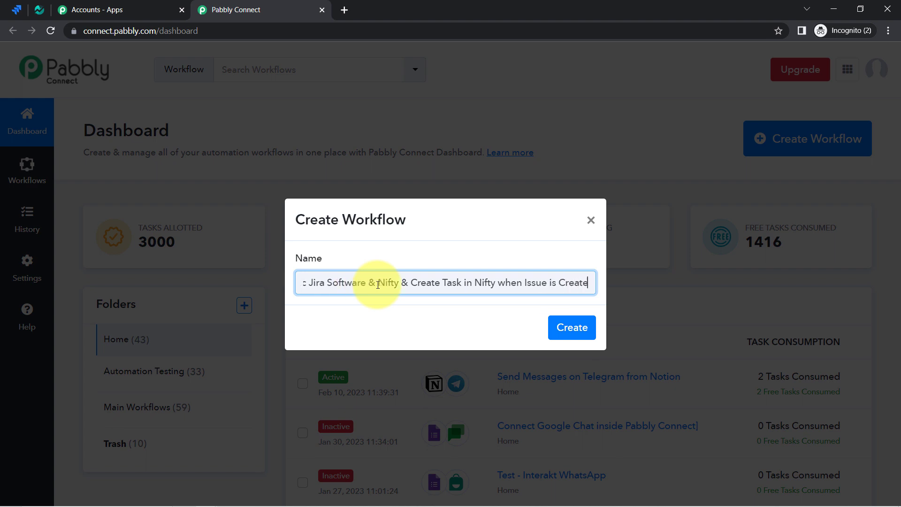
text(d in Jira)
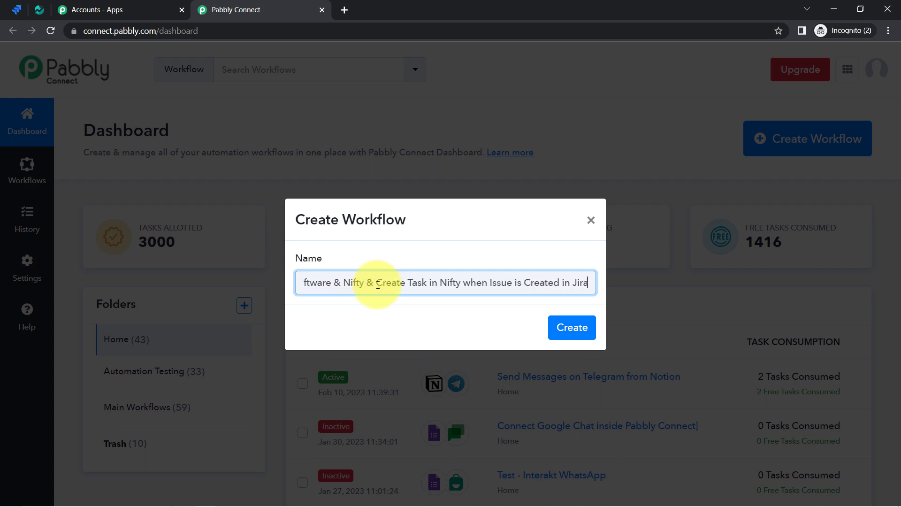
key(Return)
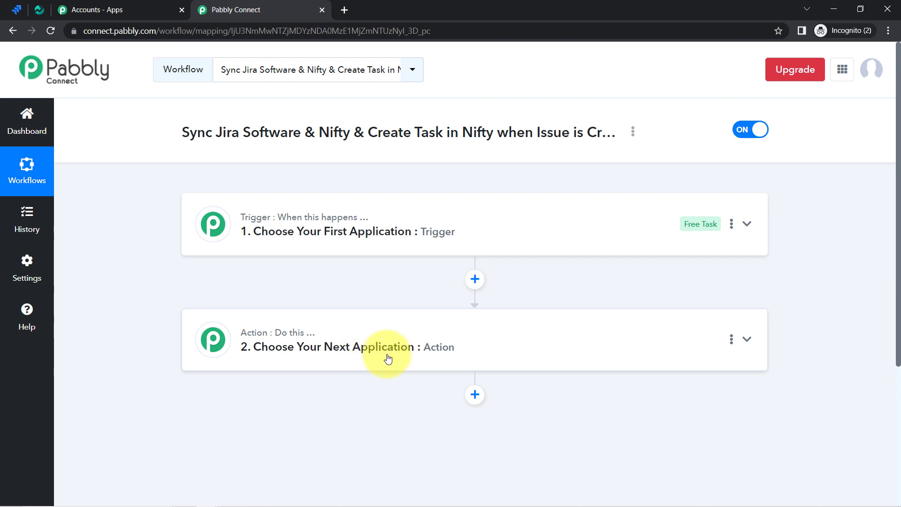
Step: Choose Jira Software (Triggers) as the workflow's trigger application
drag(182, 132, 472, 133)
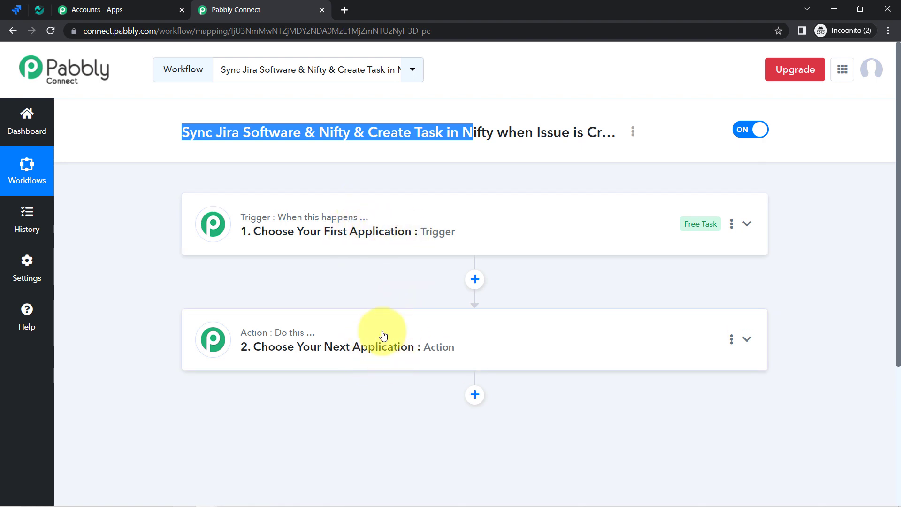
click(368, 226)
click(245, 292)
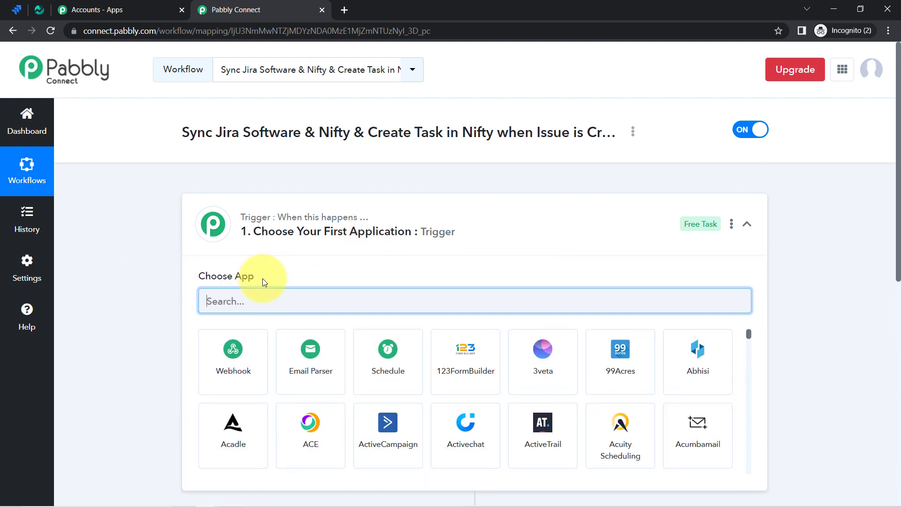
text(jira)
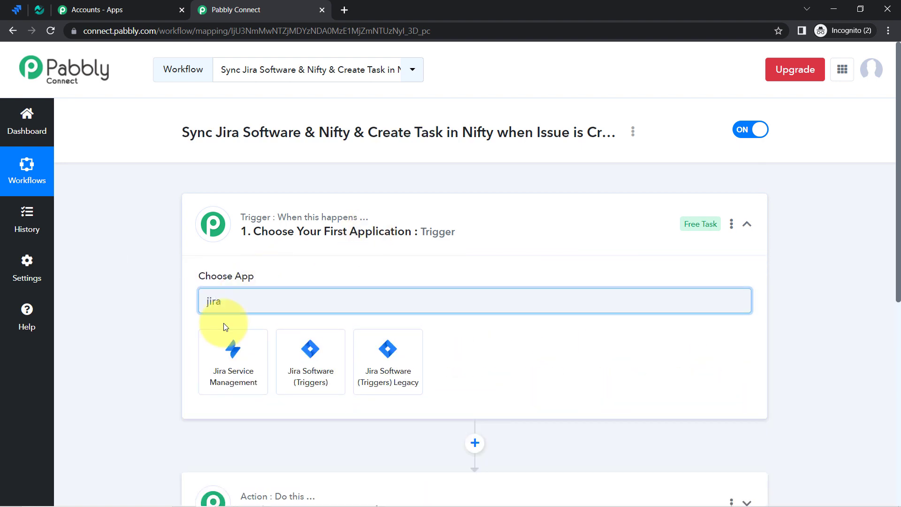
click(289, 359)
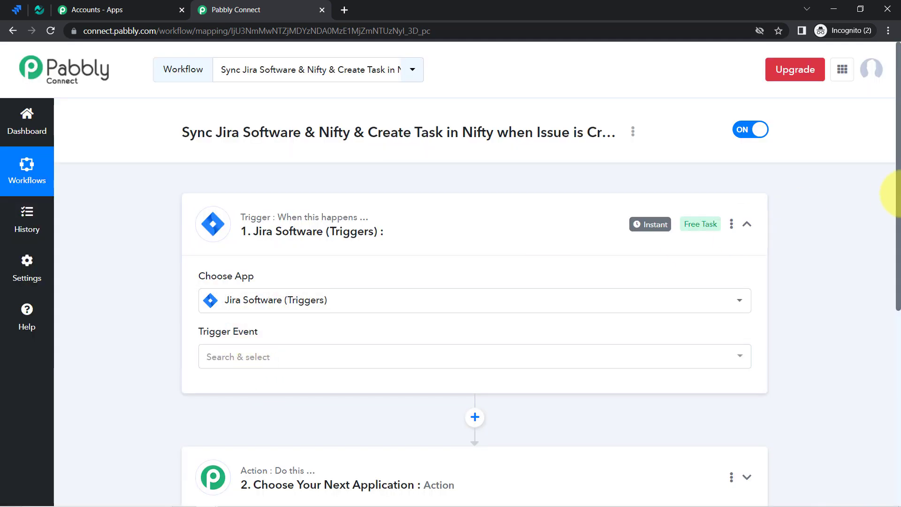
Step: Expand the workflow's action step and search its applications for "nif"
scroll(864, 291, down, 3)
click(241, 319)
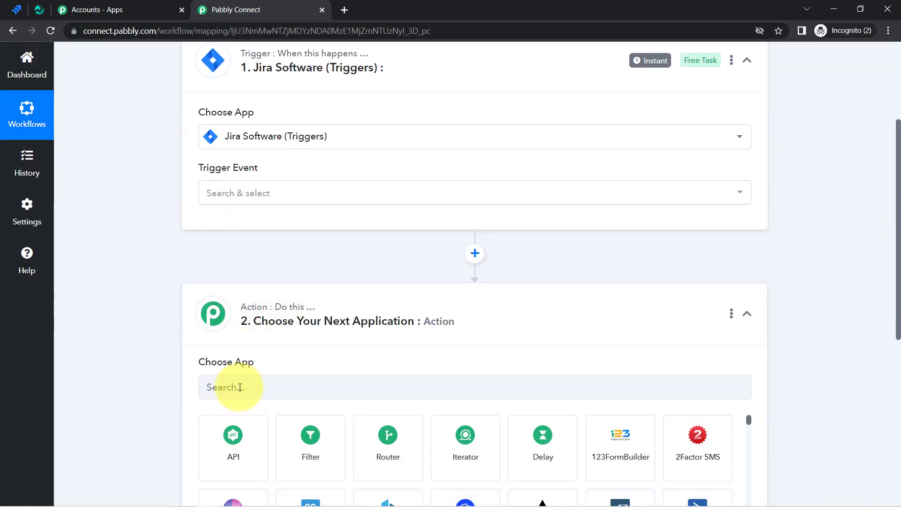
click(226, 394)
text(nif)
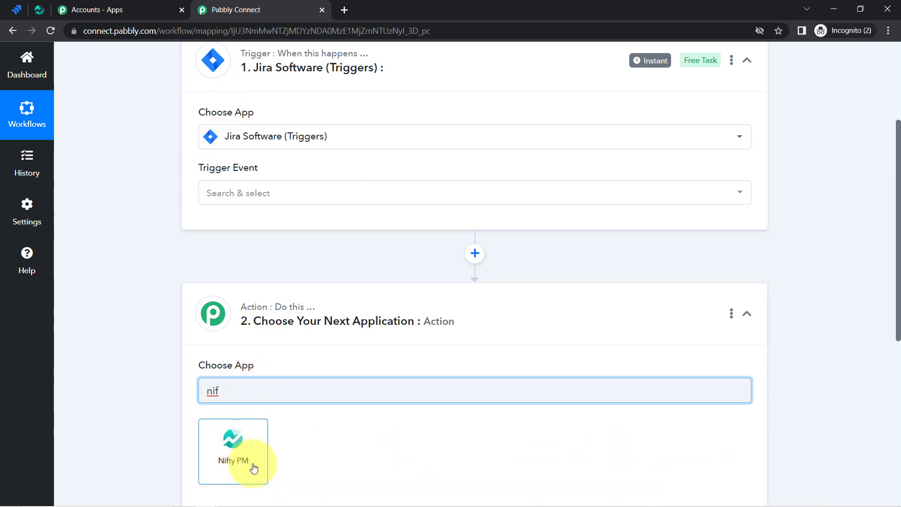
Step: Set the Jira Software trigger event to Configure Webhooks
drag(898, 302, 898, 243)
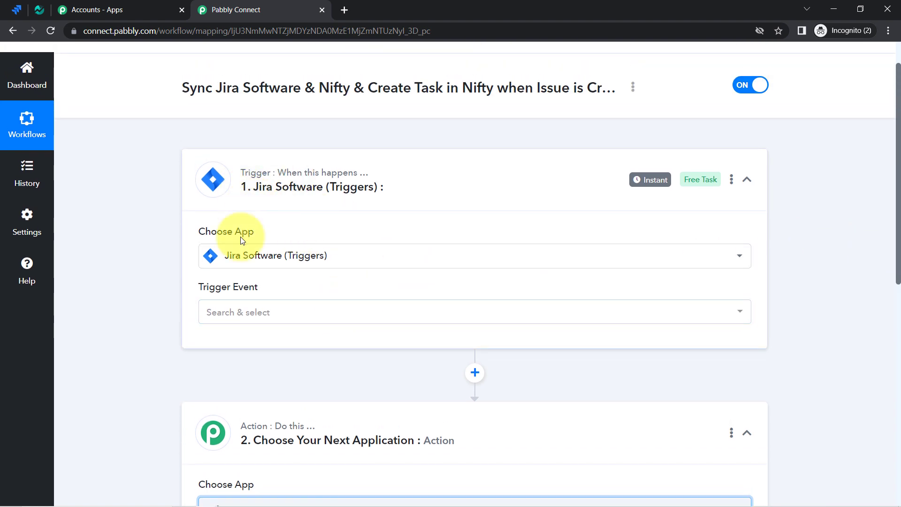
click(224, 315)
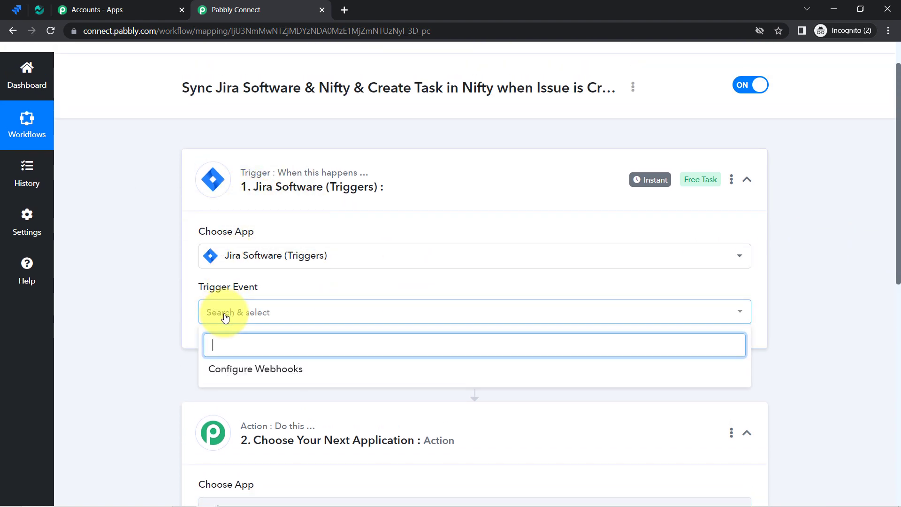
click(229, 369)
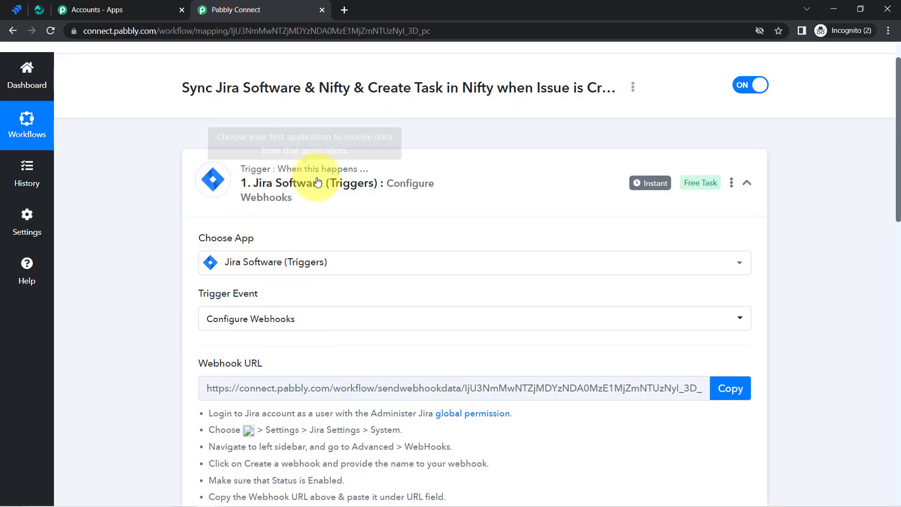
Step: Review the Jira webhook setup instructions and copy the trigger's webhook URL
drag(897, 166, 894, 137)
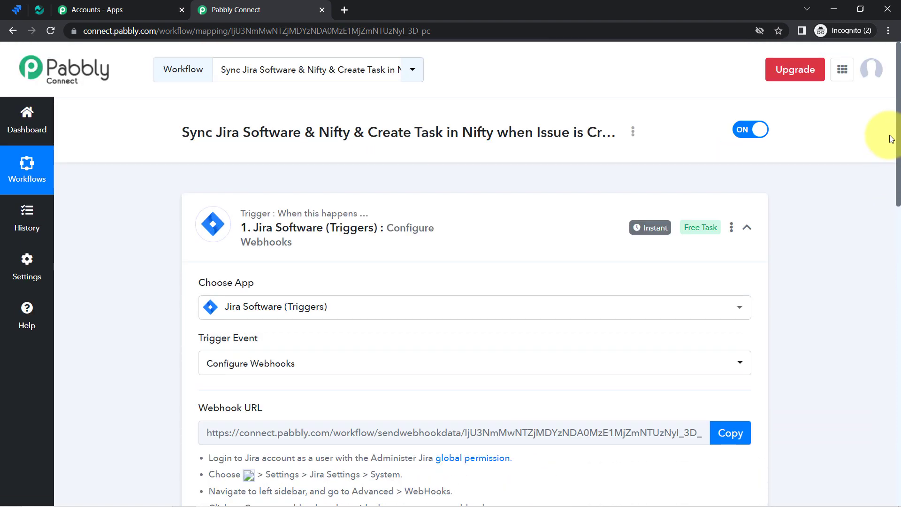
drag(897, 85, 897, 169)
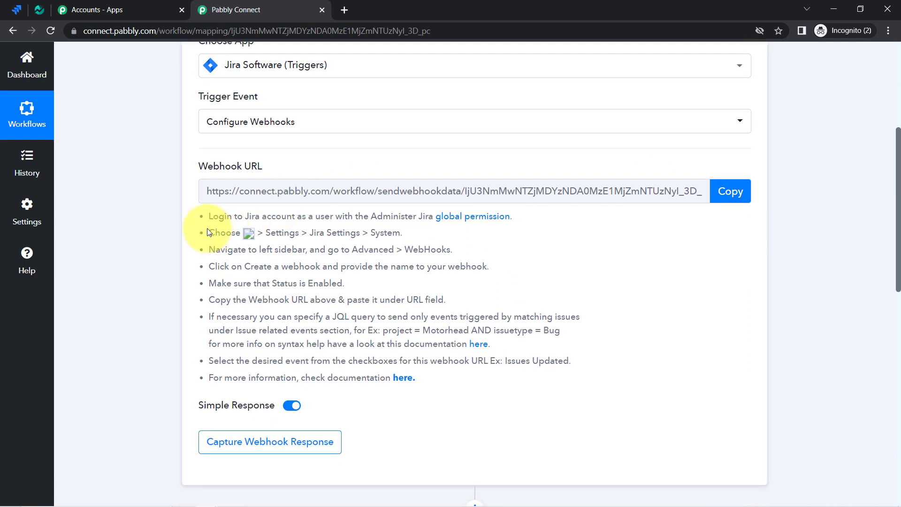
drag(212, 216, 412, 381)
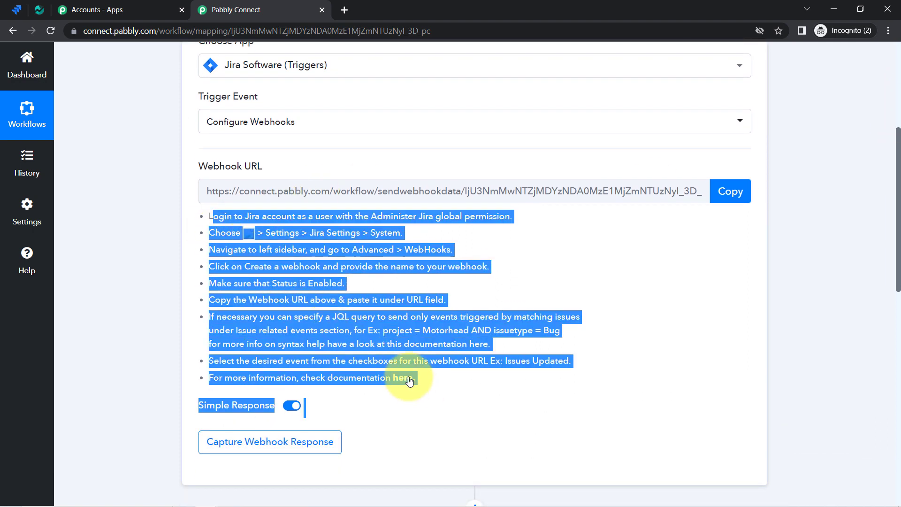
click(392, 298)
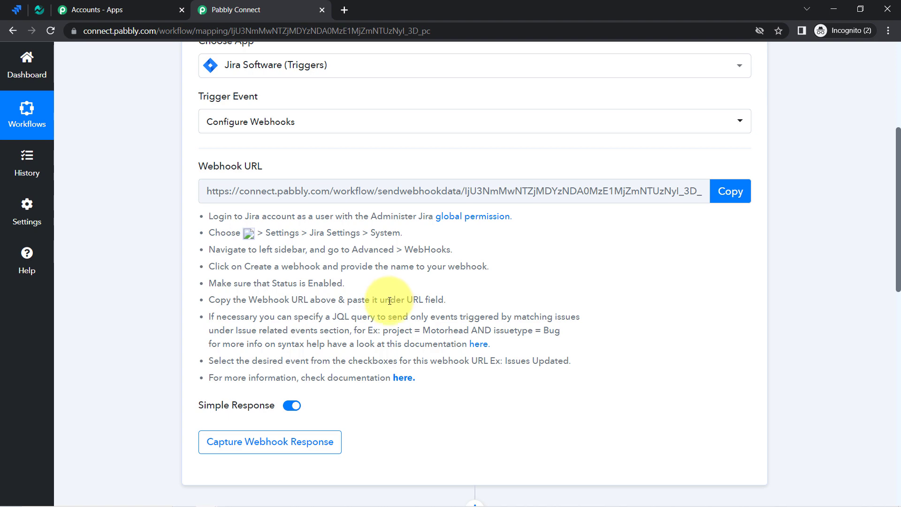
click(727, 199)
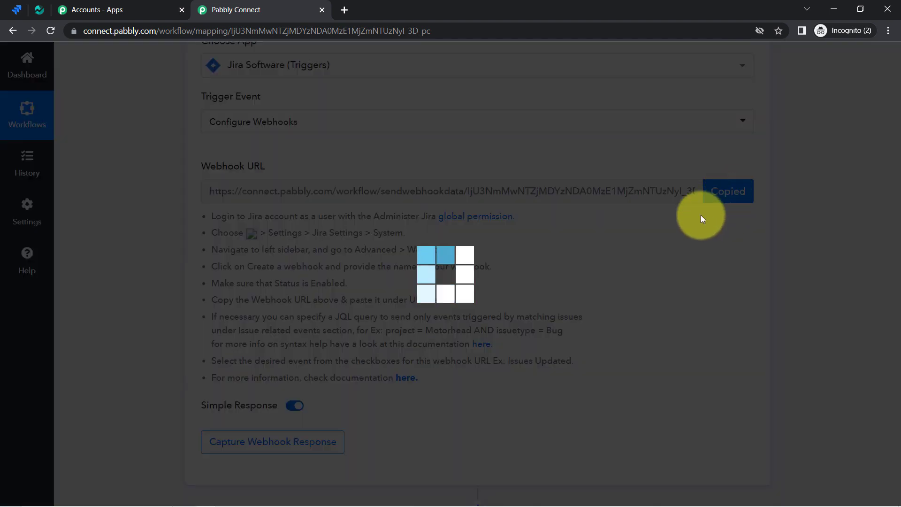
Step: Switch to Jira and open its System settings
click(17, 10)
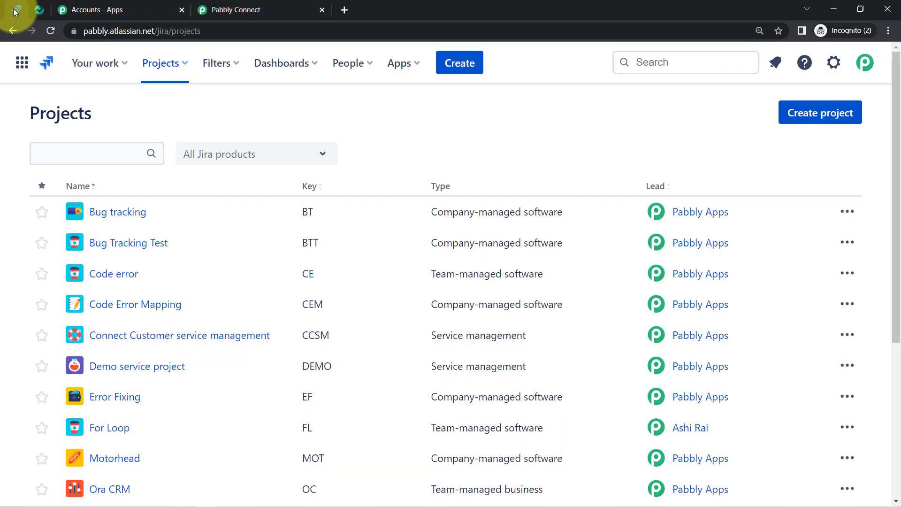
click(833, 63)
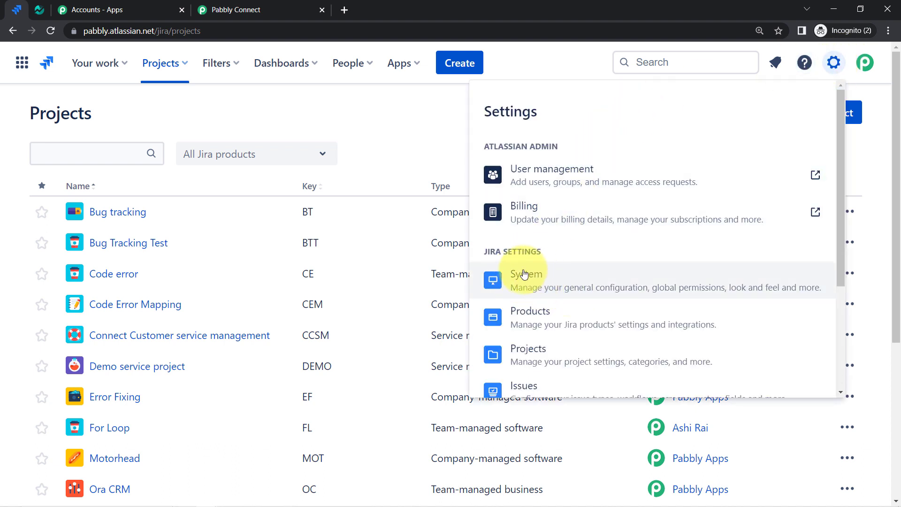
click(531, 282)
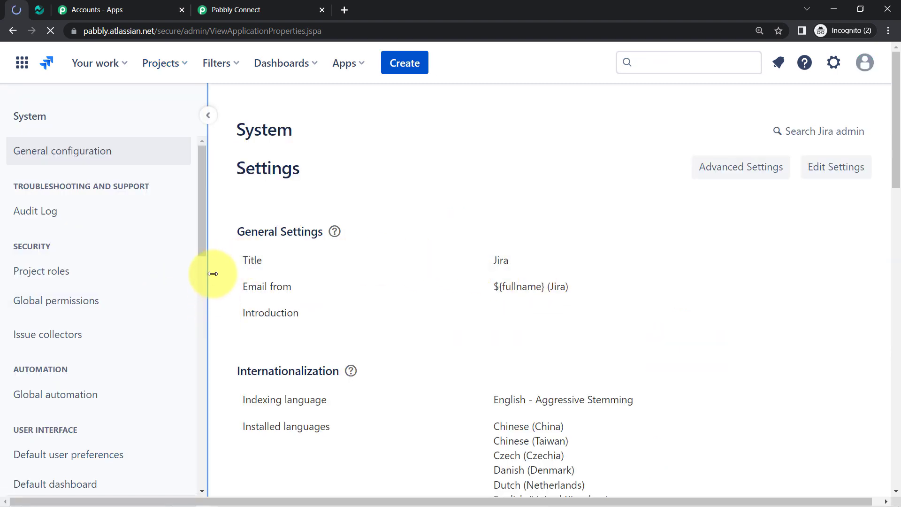
Step: Find WebHooks among Jira's System settings by searching for "webhoo" and open that page
drag(204, 247, 221, 345)
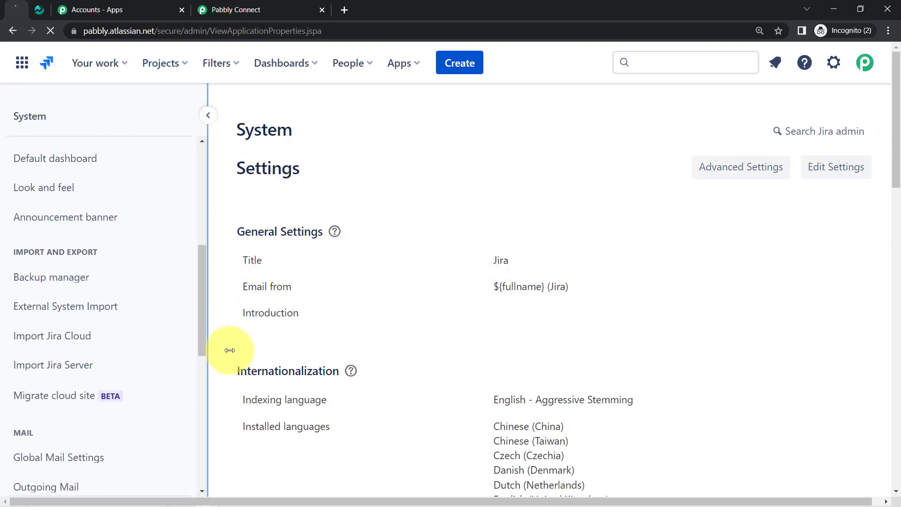
key(ctrl+f)
text(integ)
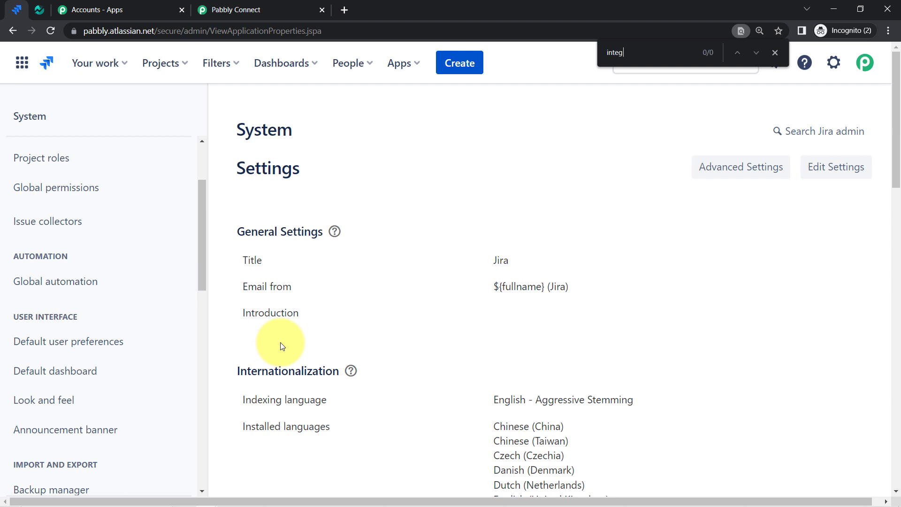
key(BackSpace)
key(BackSpace)
text(r)
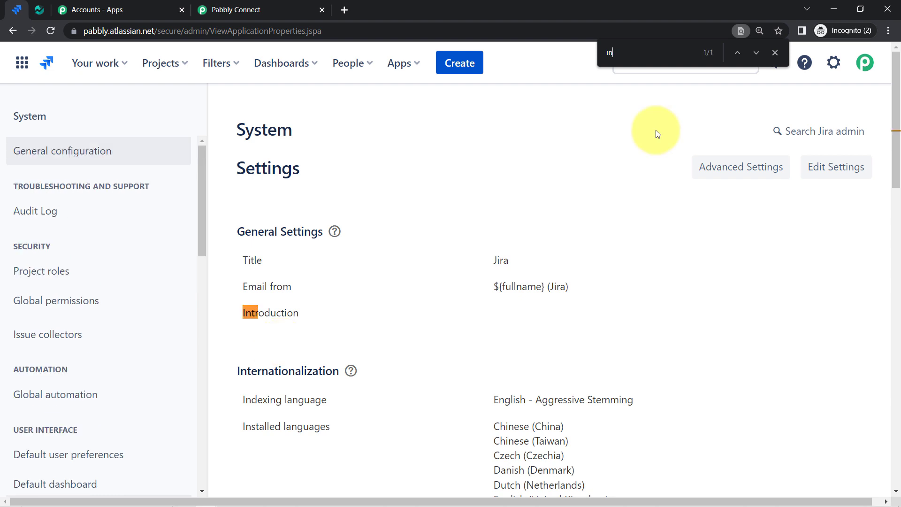
text(webhoo)
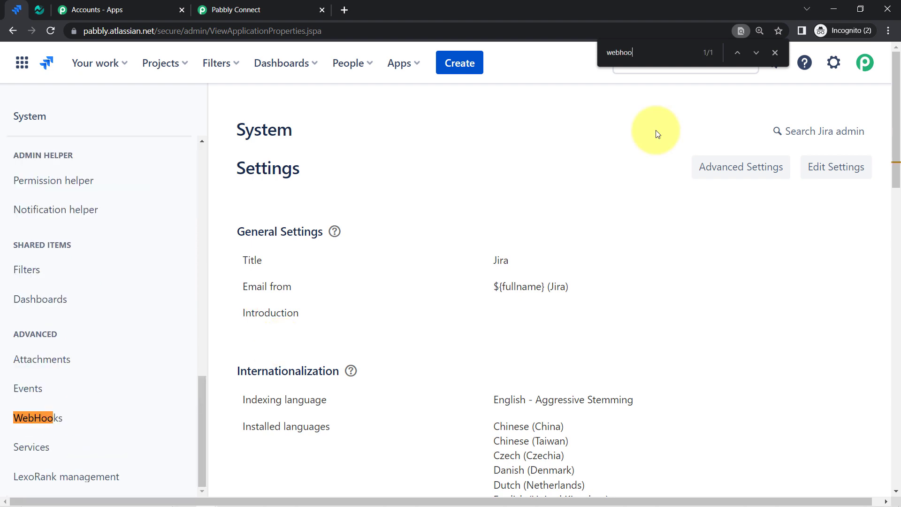
click(38, 424)
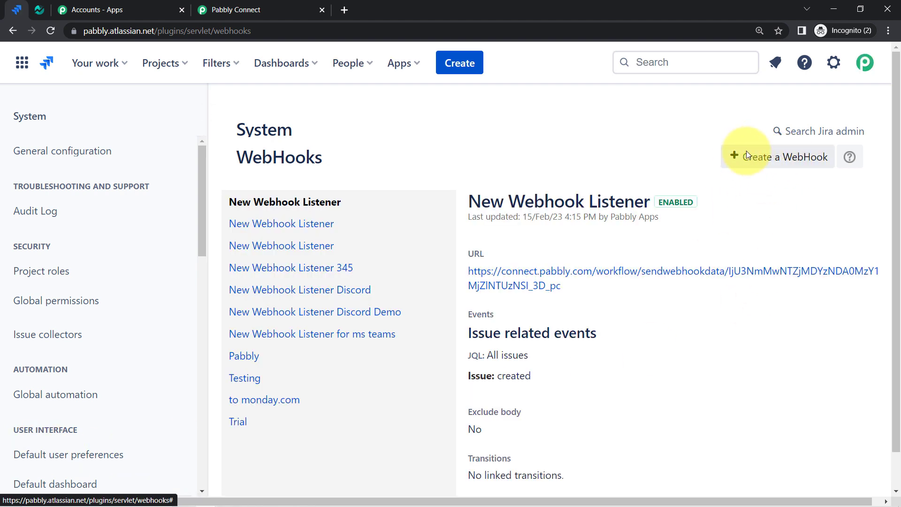
Step: Start a new Jira webhook with the URL copied from the Pabbly Connect trigger, and name it "Webhook for Connection in Jira & Nifty"
click(747, 157)
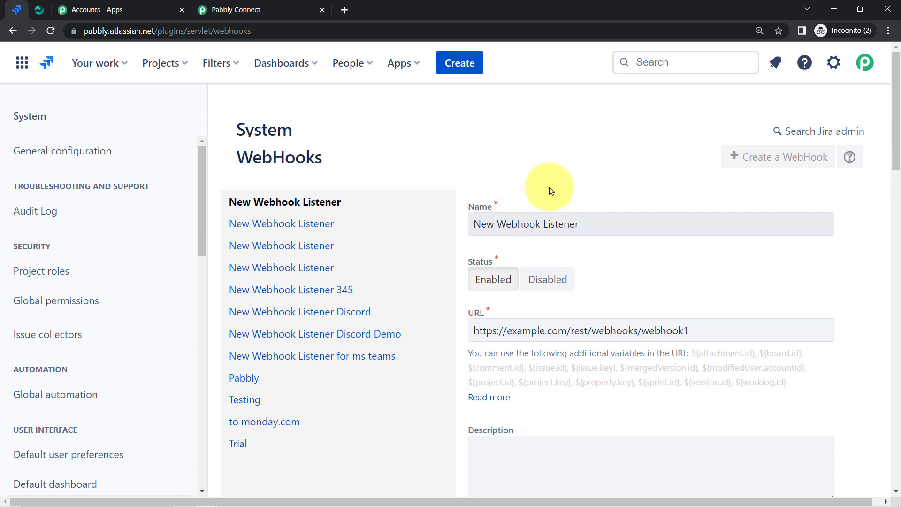
click(263, 10)
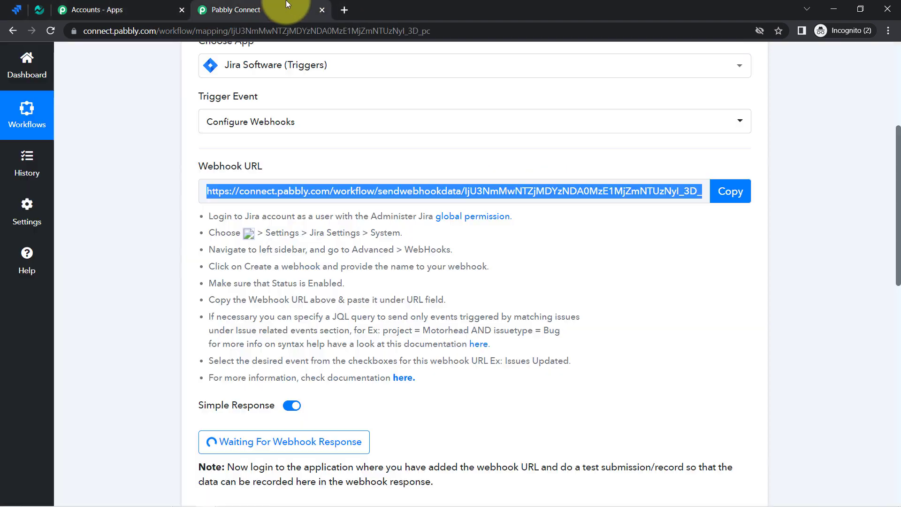
click(726, 190)
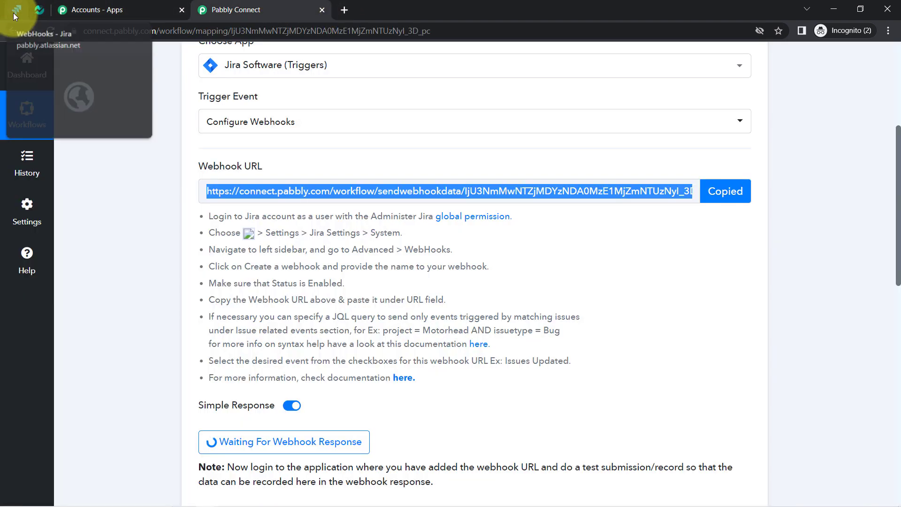
click(17, 10)
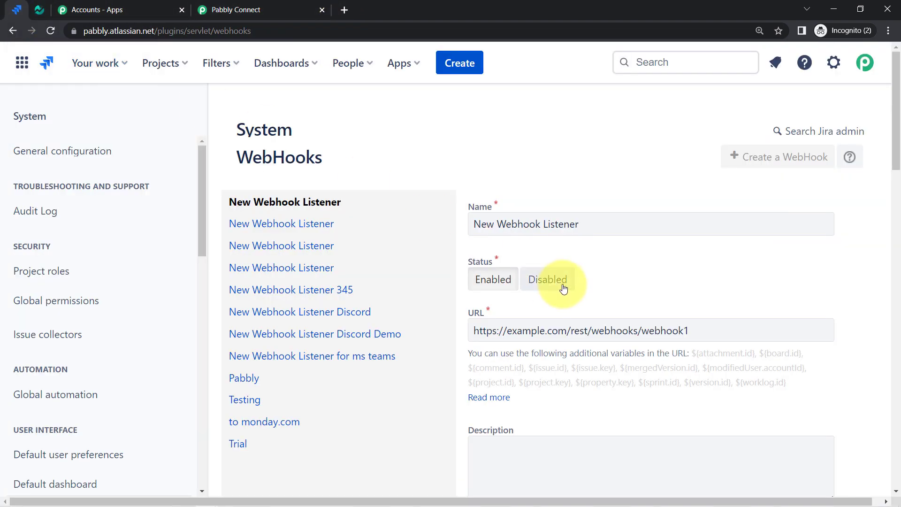
triple_click(518, 331)
key(BackSpace)
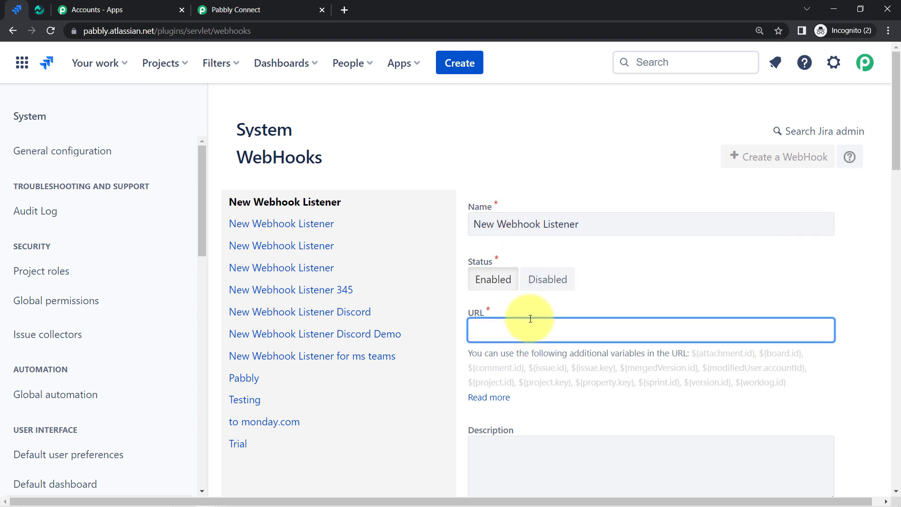
key(ctrl+v)
drag(494, 224, 572, 222)
click(572, 222)
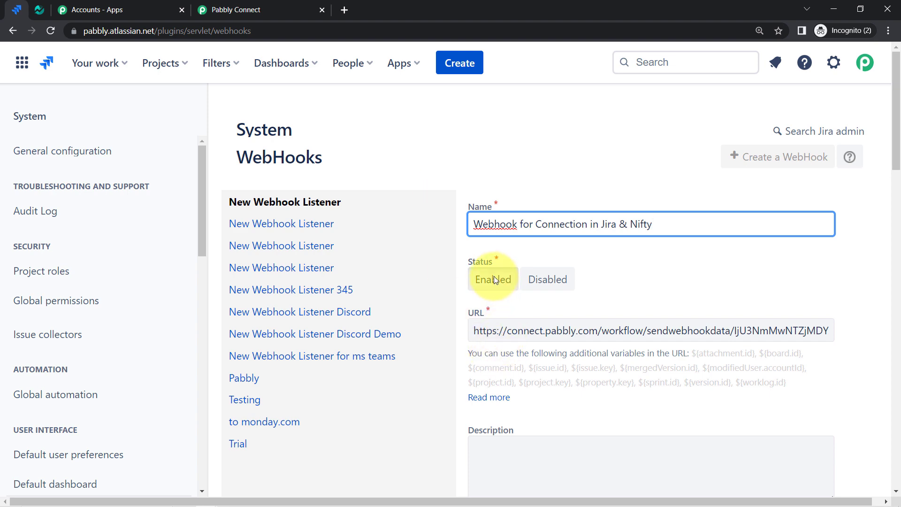
Step: Subscribe the webhook to the Issue created event, leaving the description empty, and create the webhook
drag(895, 161, 895, 214)
click(533, 220)
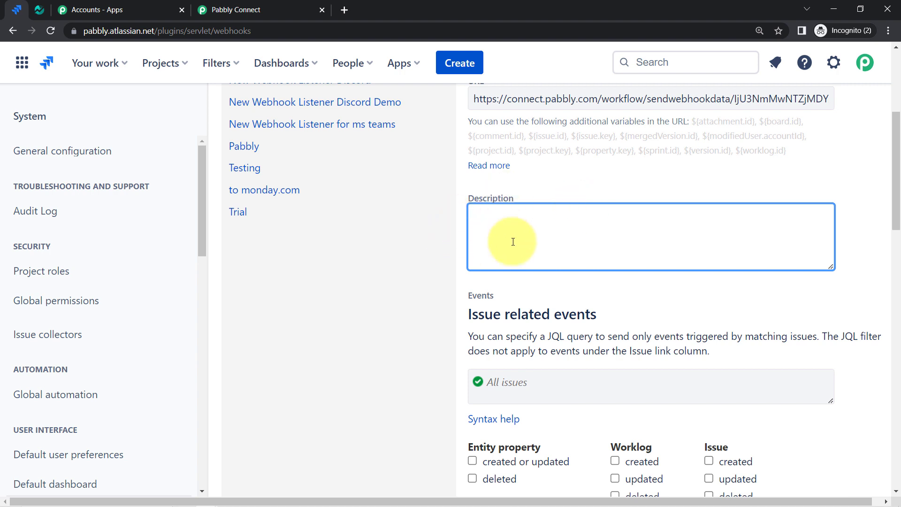
scroll(887, 261, down, 3)
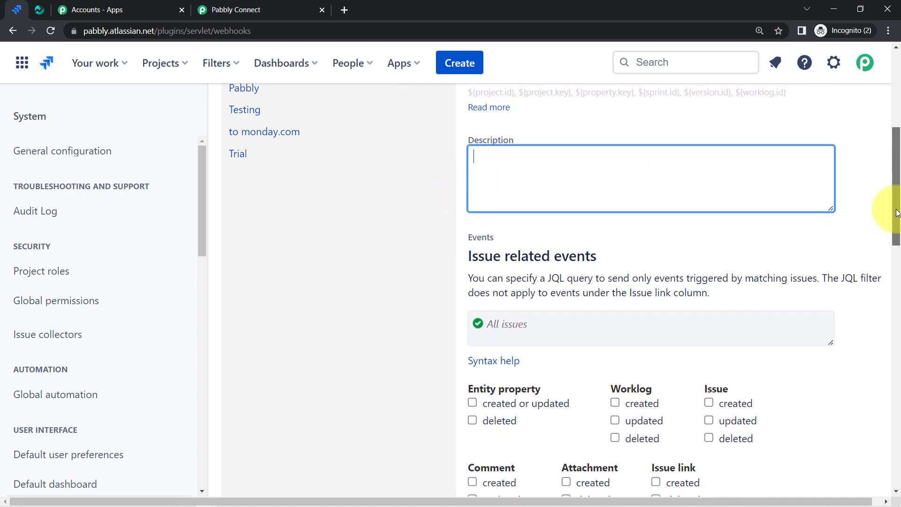
drag(897, 221, 899, 262)
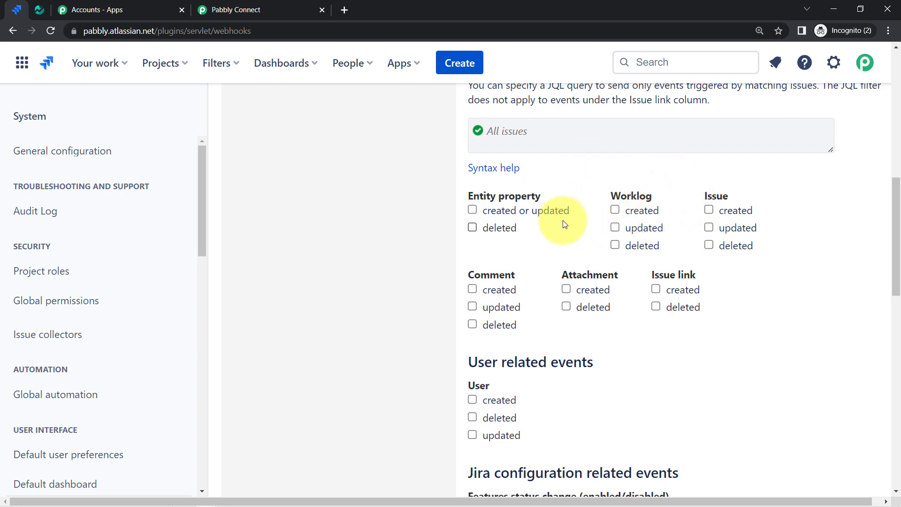
click(259, 6)
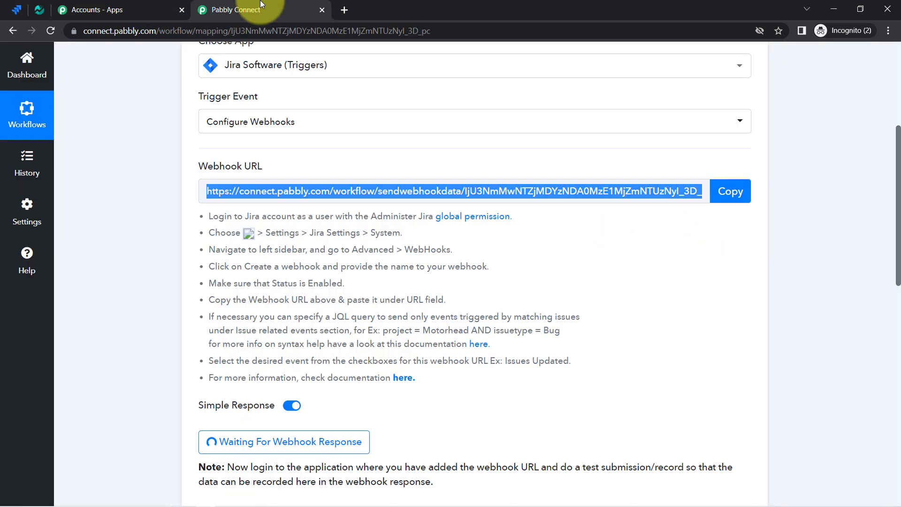
click(18, 12)
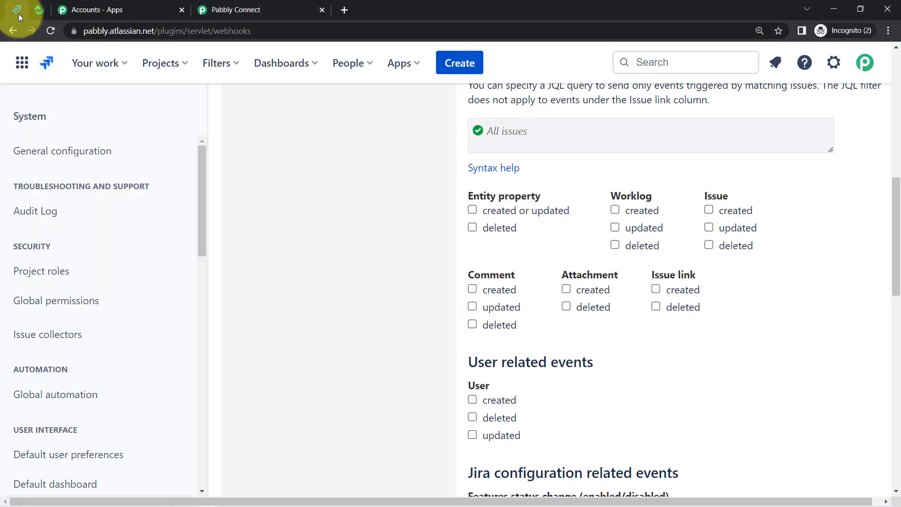
click(708, 210)
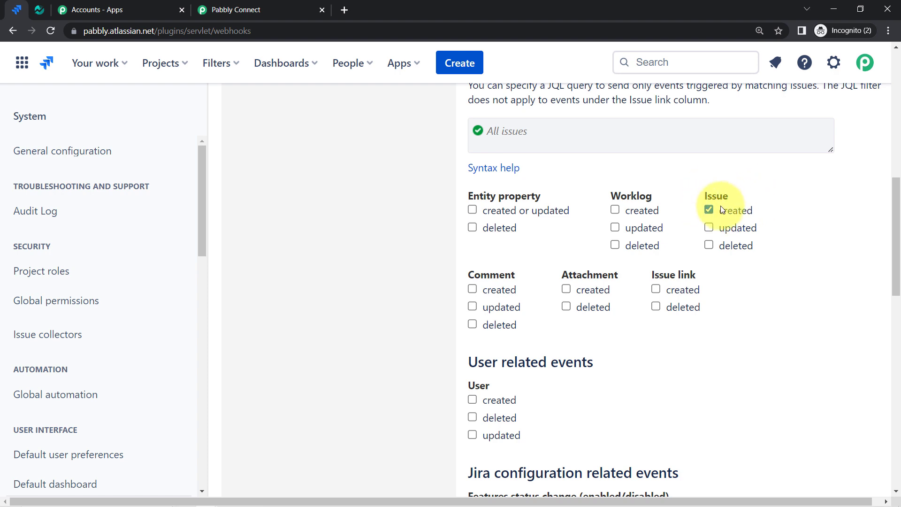
drag(896, 205, 896, 382)
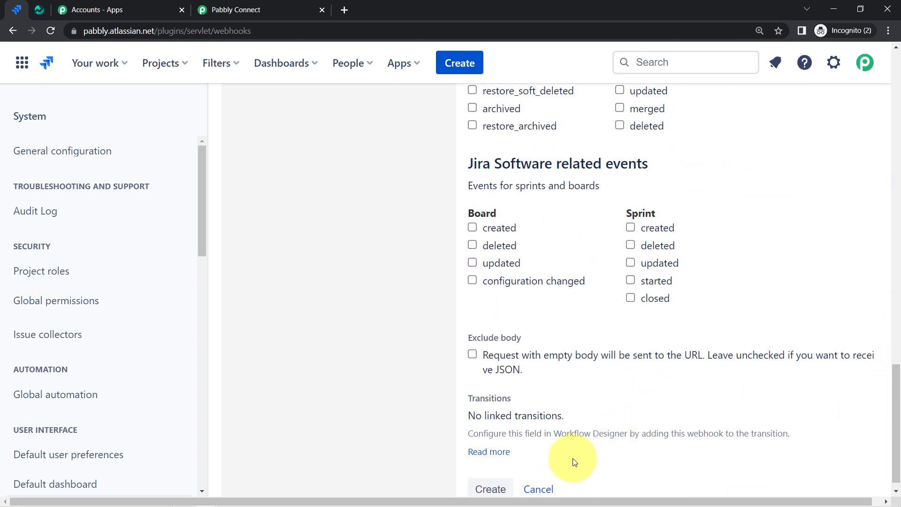
click(487, 492)
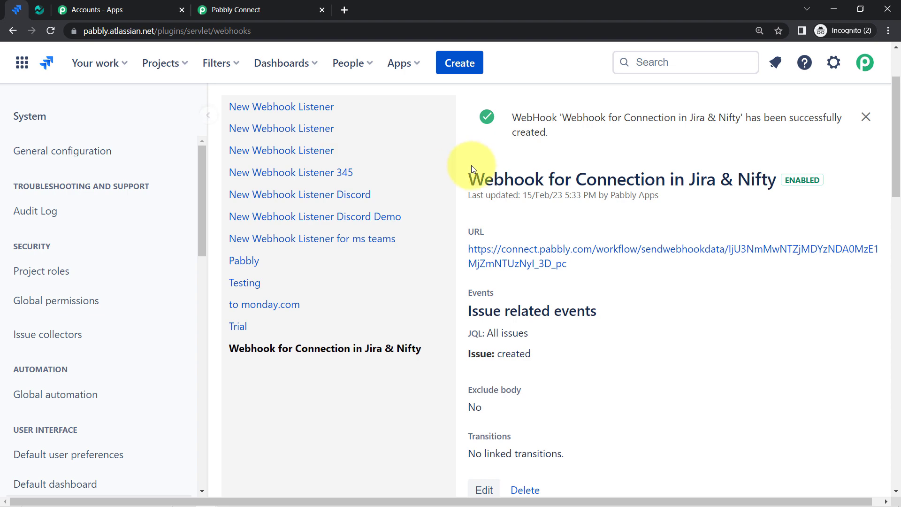
Step: Check the new webhook's subscribed event, and read the test-submission note under the Jira trigger in Pabbly Connect
drag(496, 353, 531, 355)
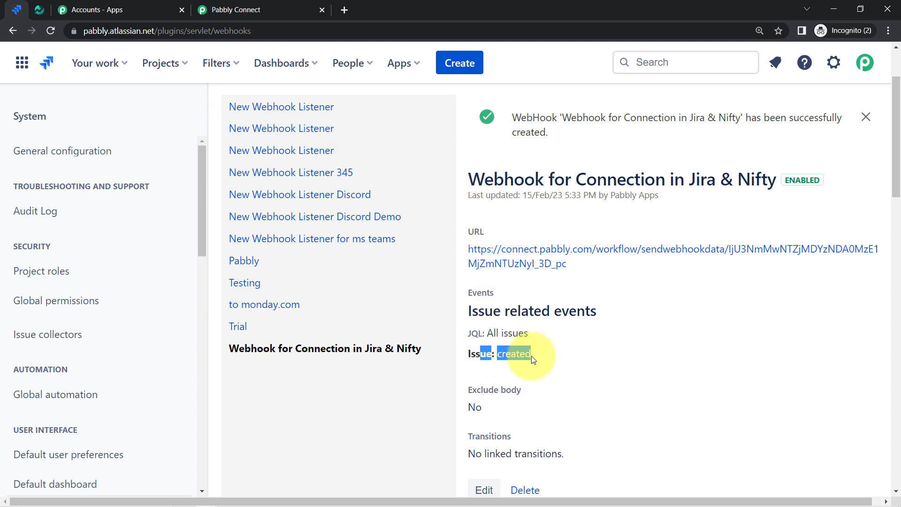
click(232, 4)
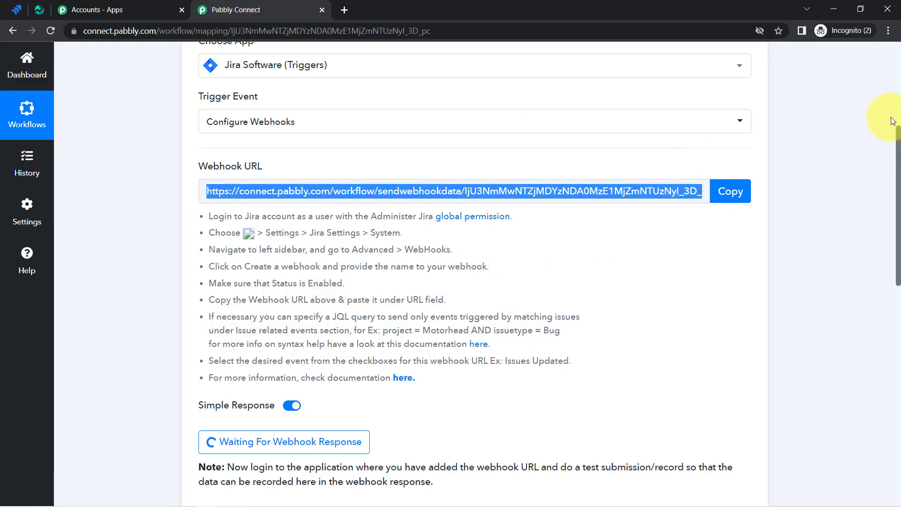
scroll(898, 138, down, 3)
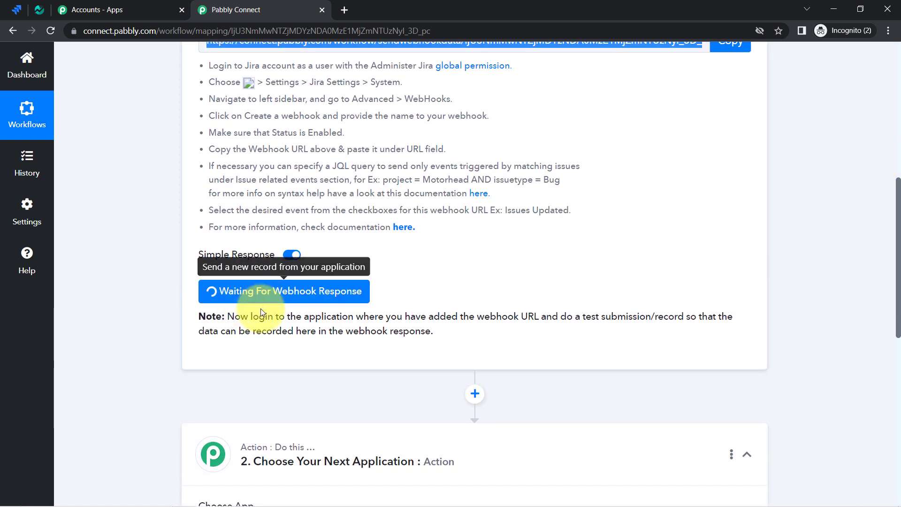
drag(249, 317, 458, 338)
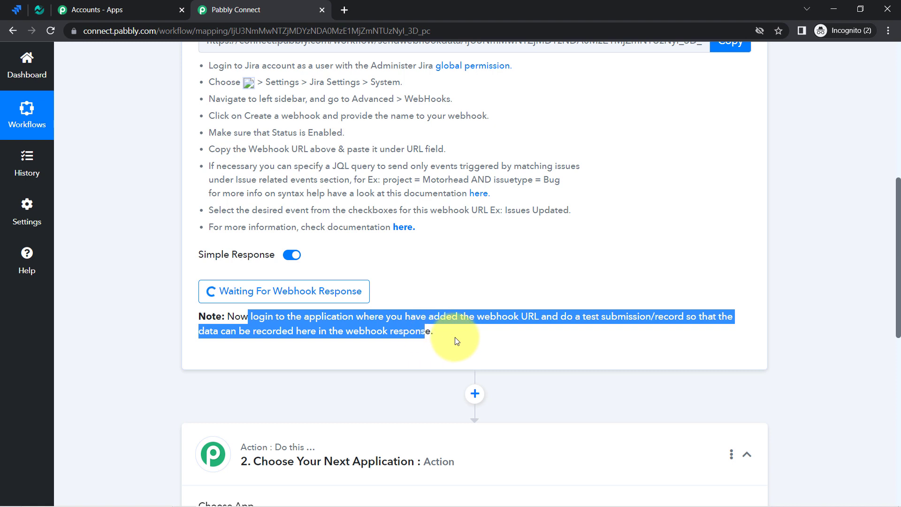
click(458, 340)
drag(567, 319, 684, 316)
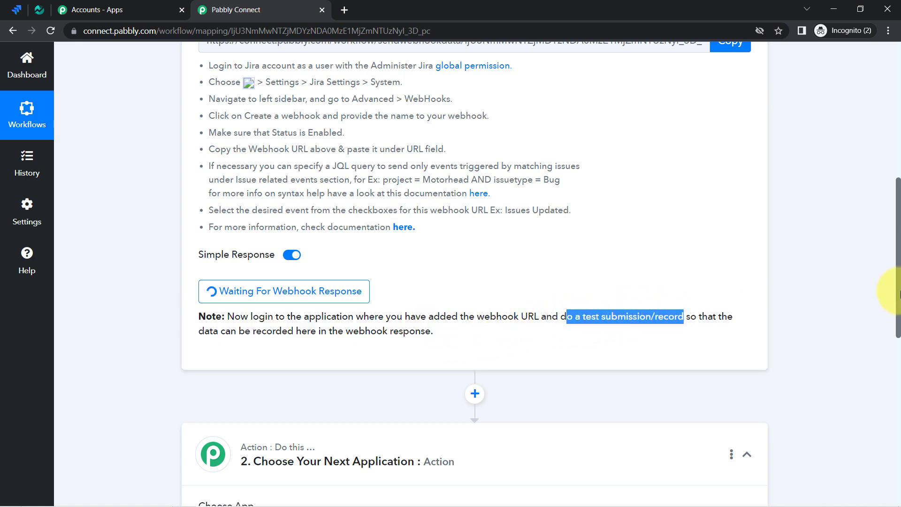
scroll(891, 292, up, 5)
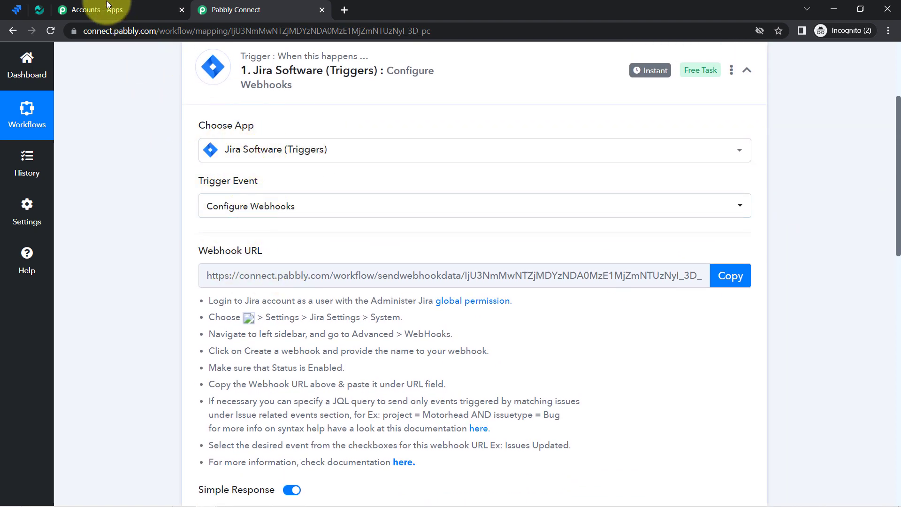
Step: Switch to Jira and start a new Task issue with the summary "Create an Integration on Google Sheets"
click(17, 9)
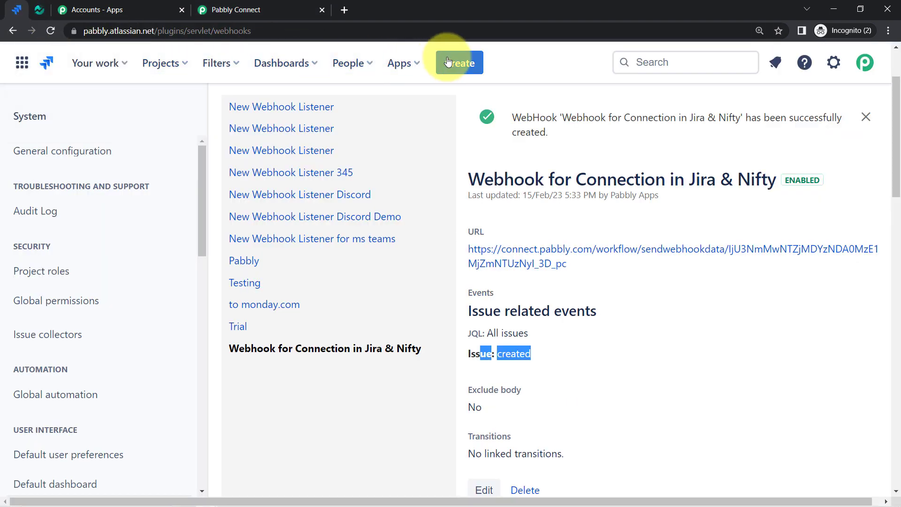
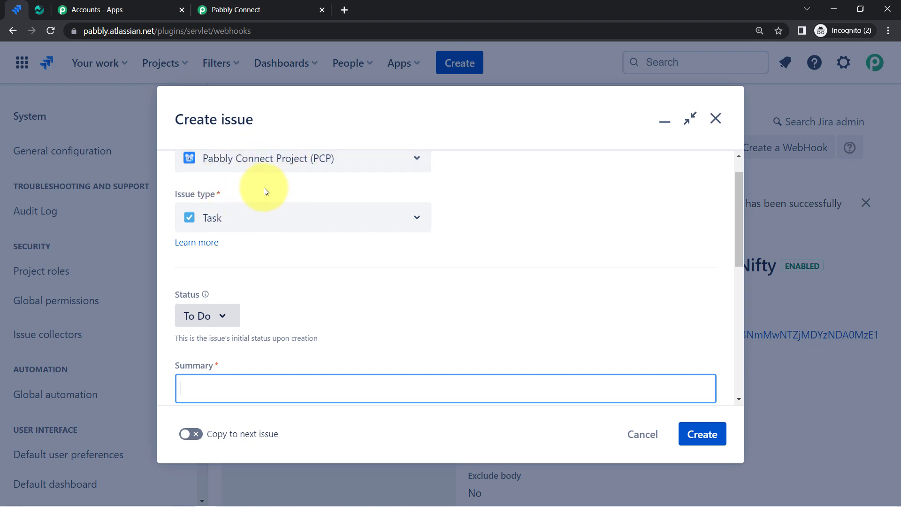
click(231, 222)
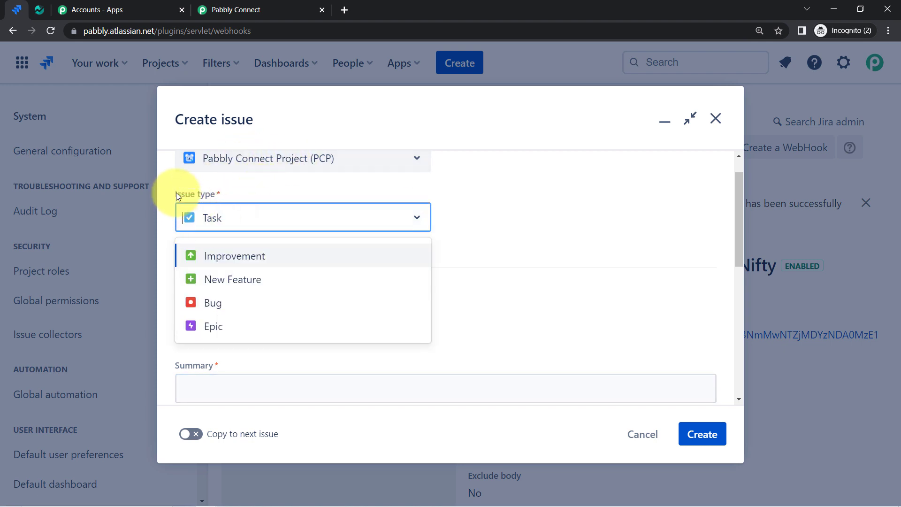
click(199, 189)
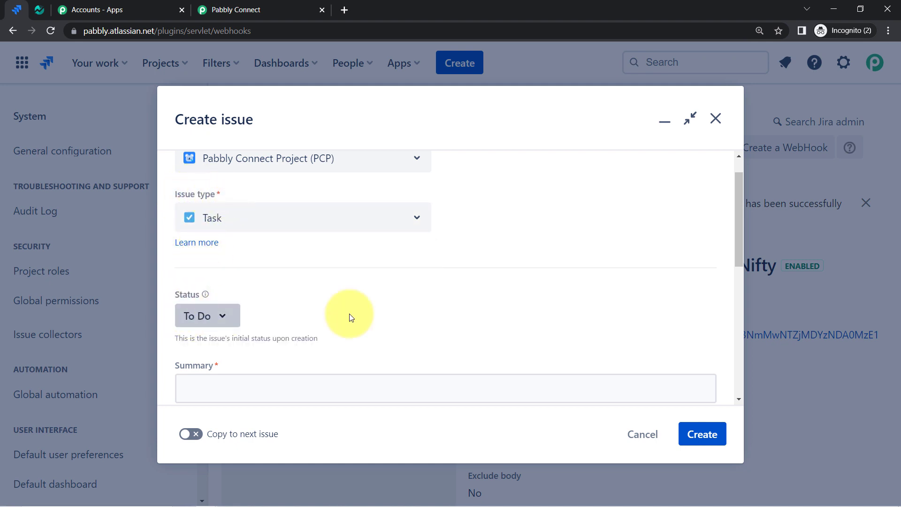
drag(737, 229, 736, 299)
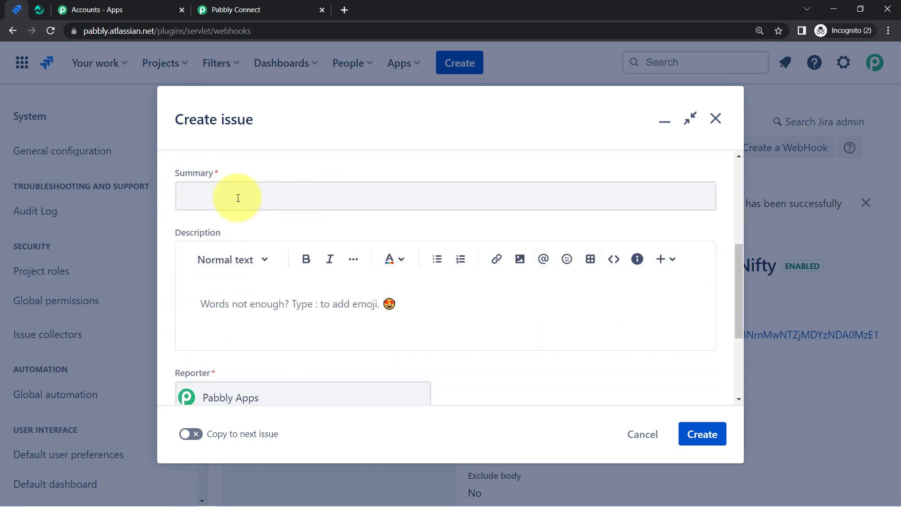
click(186, 193)
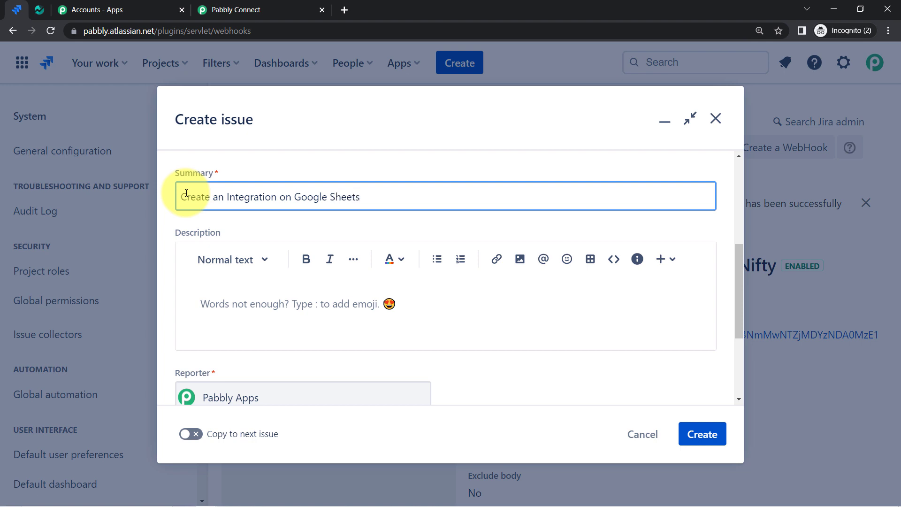
Step: Set the issue's description to "Lot of people are asking for this integration. In total, we have received 56 request for this integration"
click(257, 306)
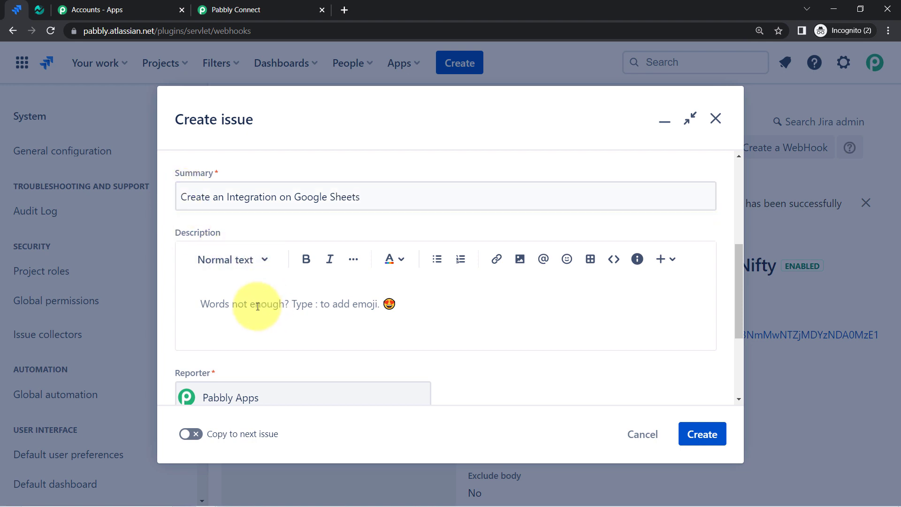
text(Lot)
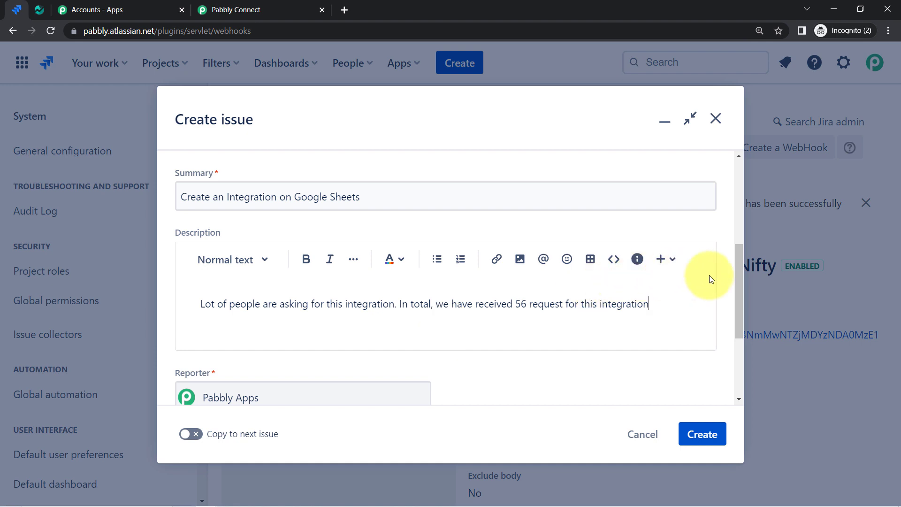
Step: Keep Pabbly Apps as the issue's reporter and set the due date to 2/22/2023
drag(746, 264, 740, 320)
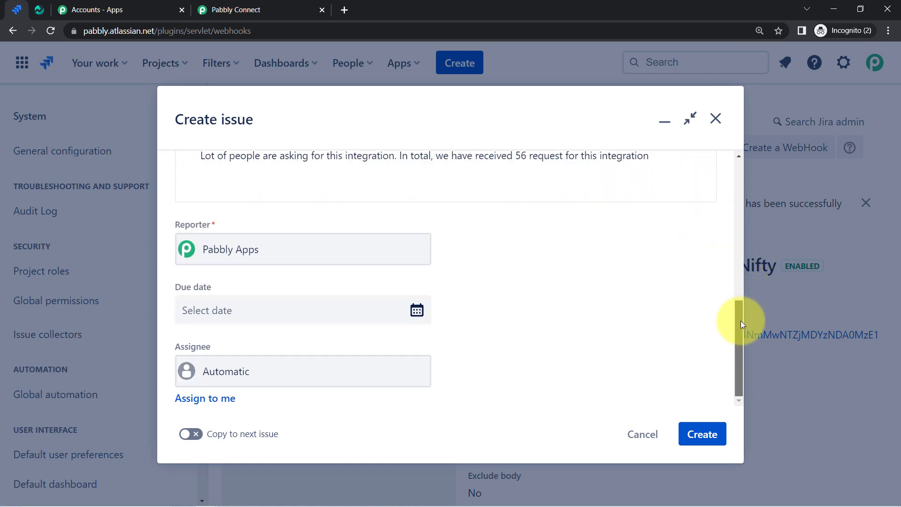
click(217, 258)
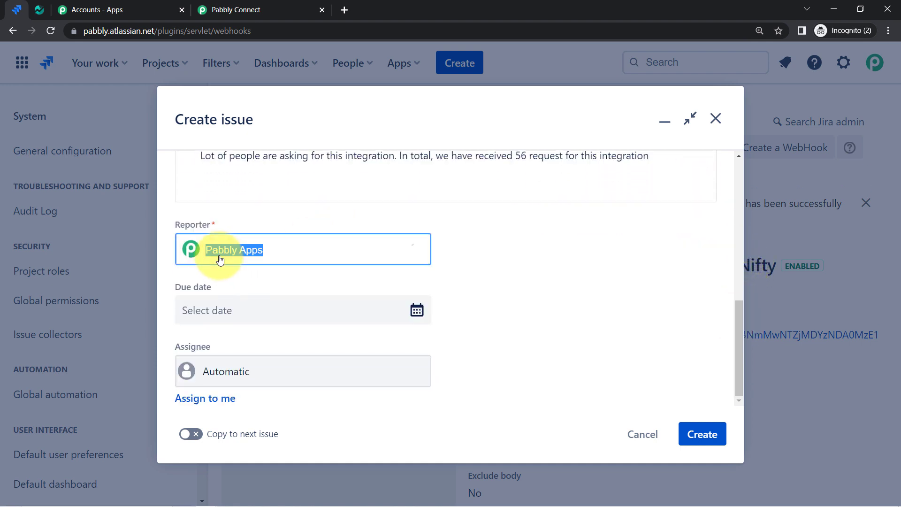
click(546, 266)
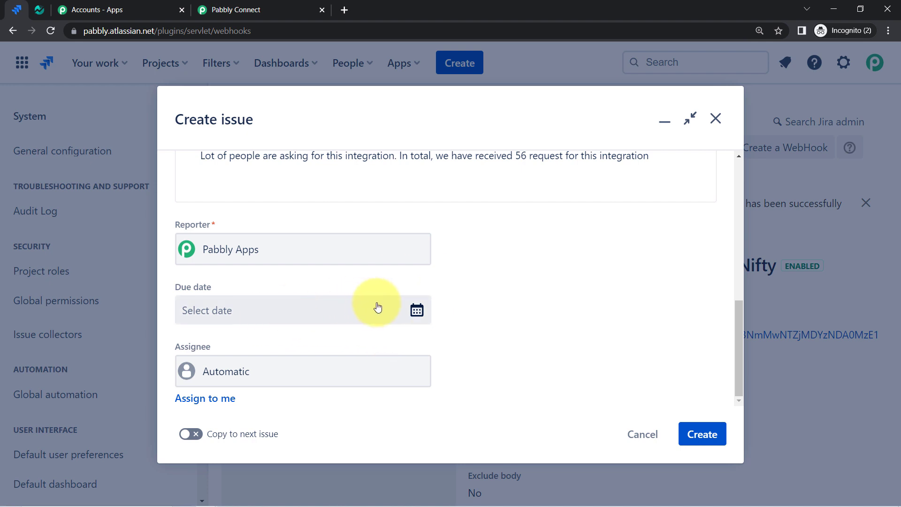
click(416, 310)
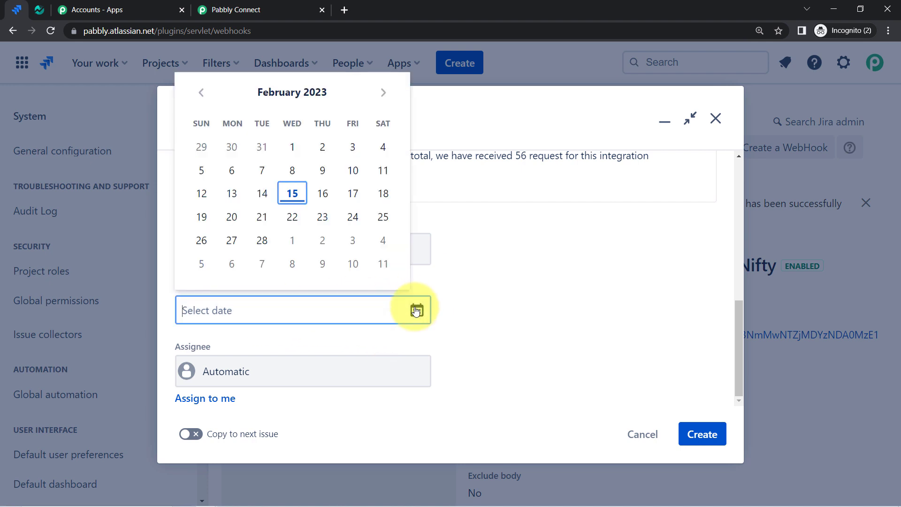
click(292, 216)
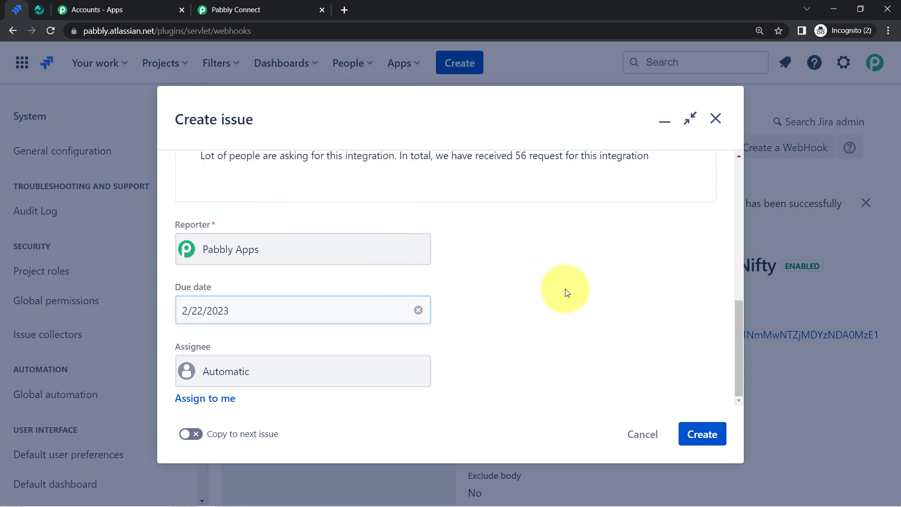
Step: Assign the issue to the specific team member in place of Automatic
click(257, 383)
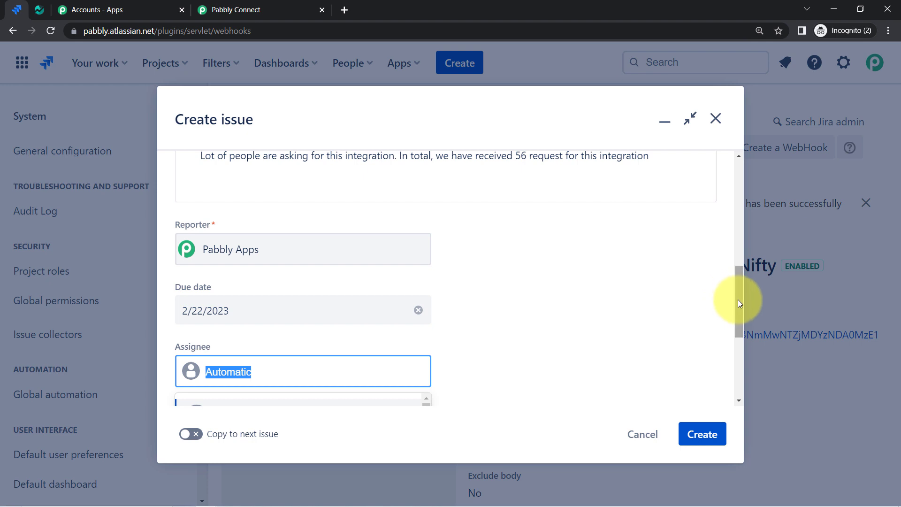
scroll(737, 299, up, 10)
drag(738, 258, 747, 415)
click(252, 378)
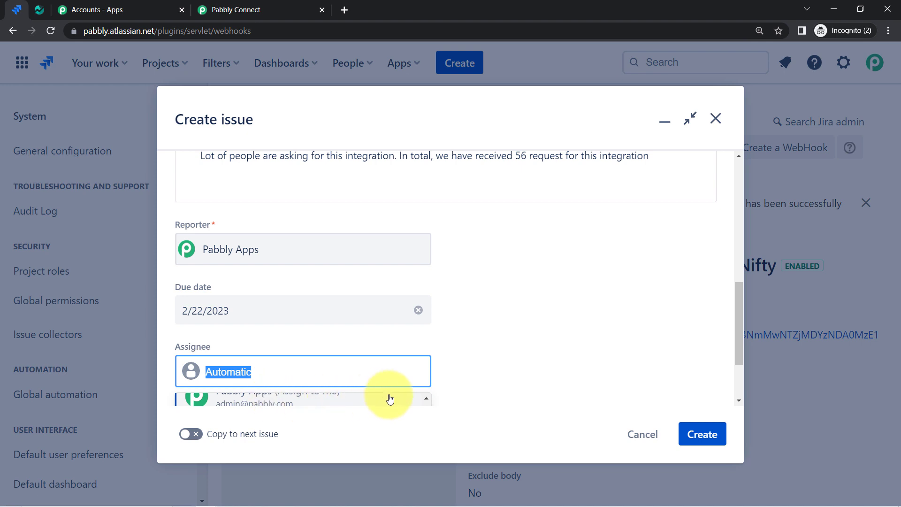
click(423, 398)
click(424, 402)
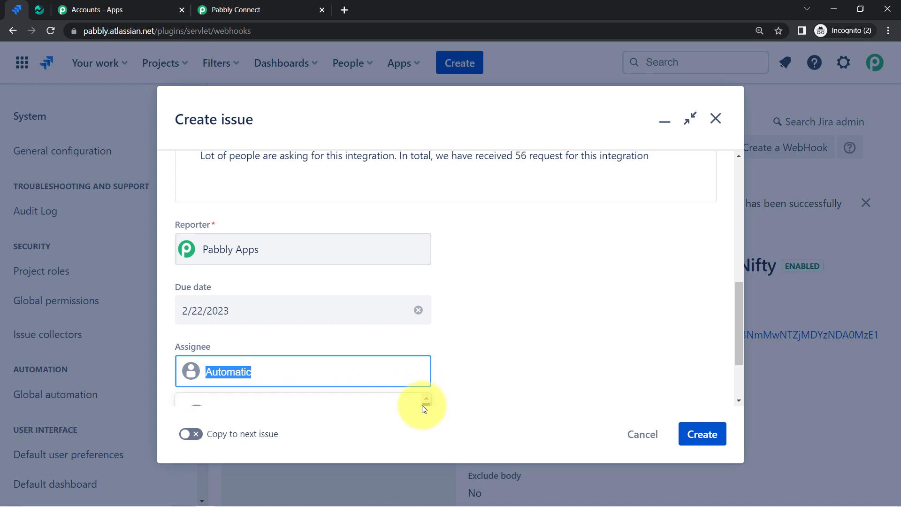
drag(421, 405, 424, 368)
click(276, 368)
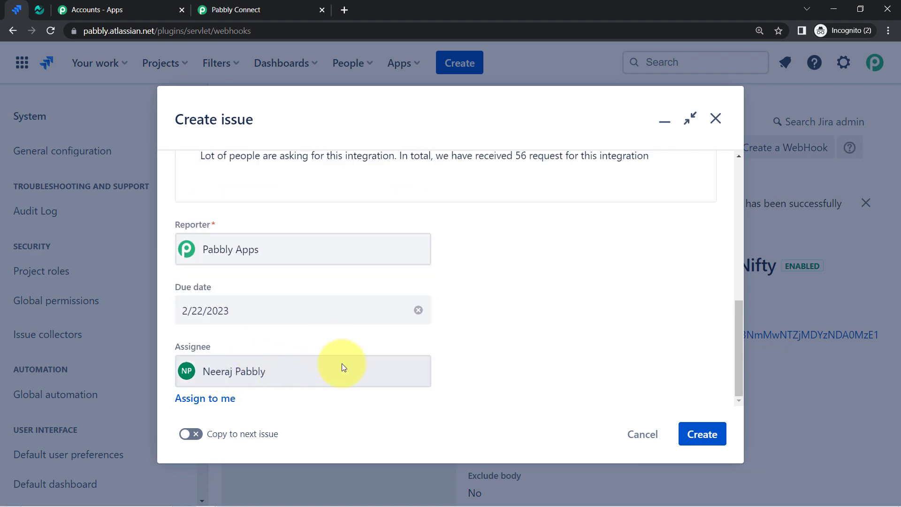
Step: Create the Jira issue, open it in its own page, and switch to Pabbly Connect
click(698, 432)
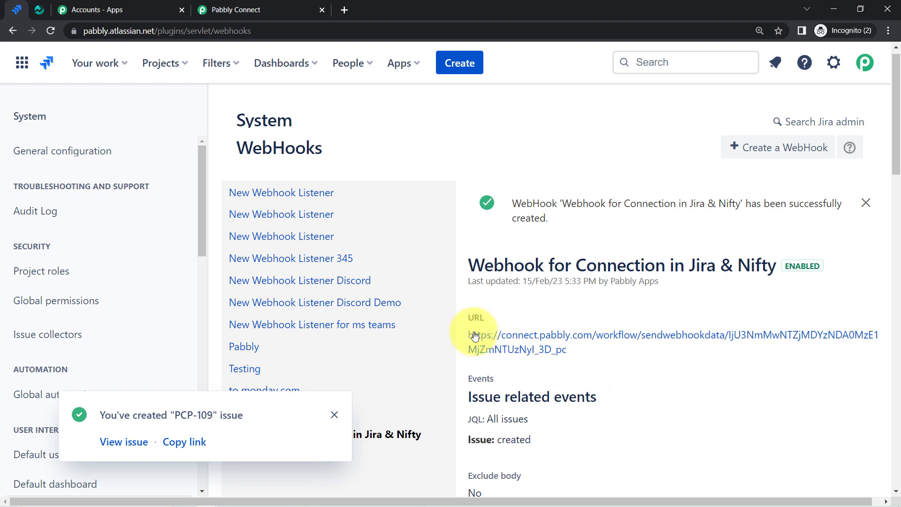
click(115, 441)
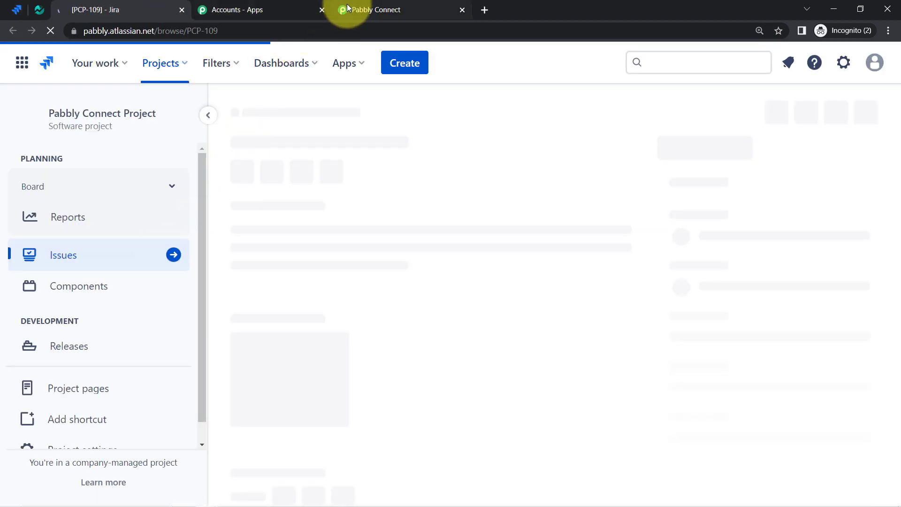
click(347, 9)
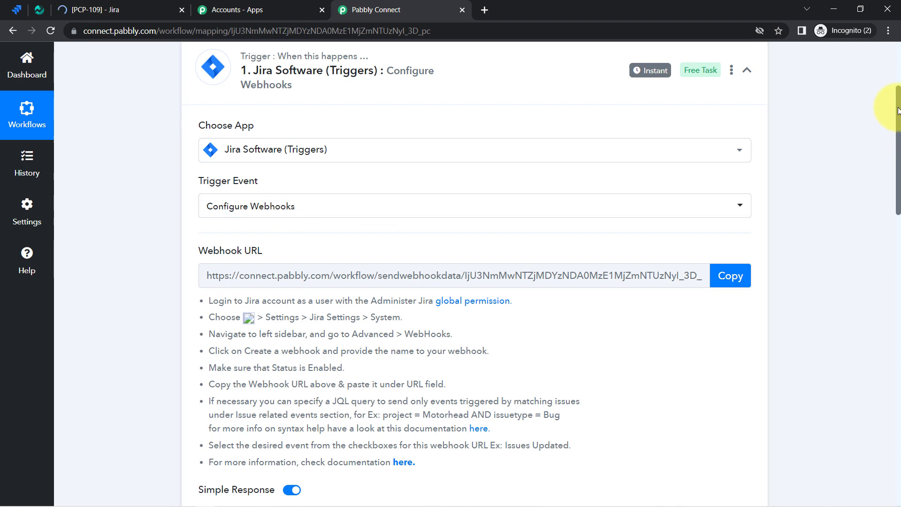
Step: Examine the webhook event, user time zone, display name, issue summary and issue type in the response received by the Jira trigger
drag(898, 110, 897, 212)
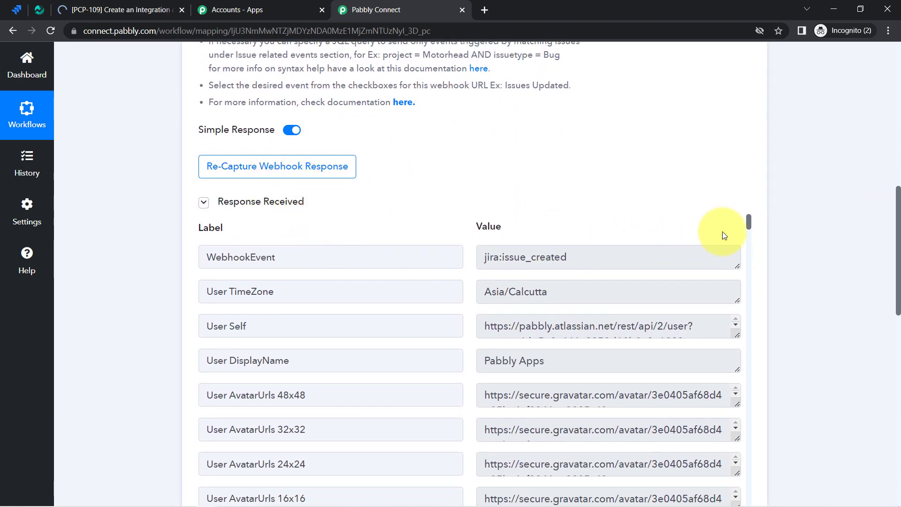
drag(898, 228, 887, 243)
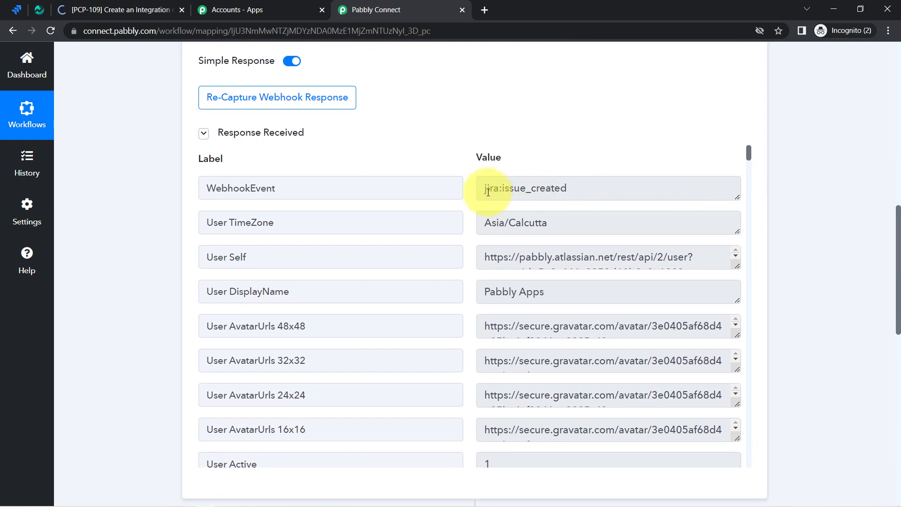
drag(493, 191, 597, 191)
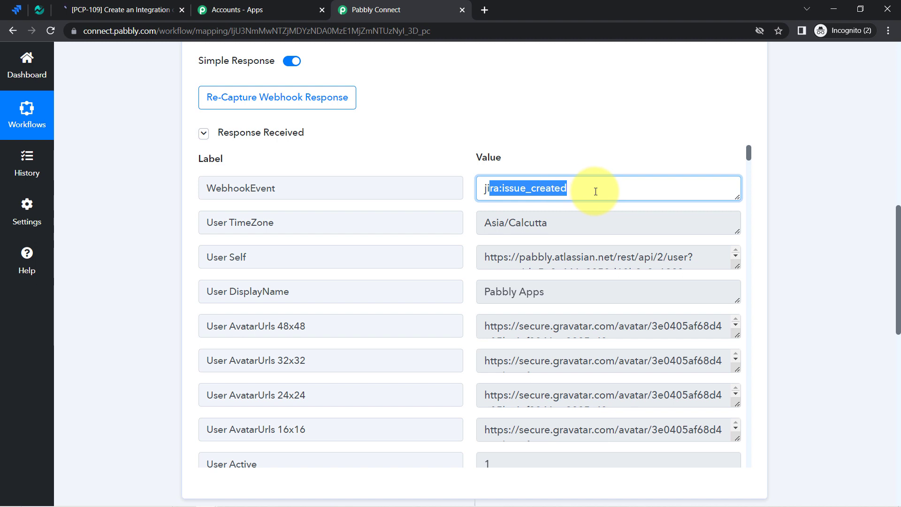
drag(506, 229, 562, 231)
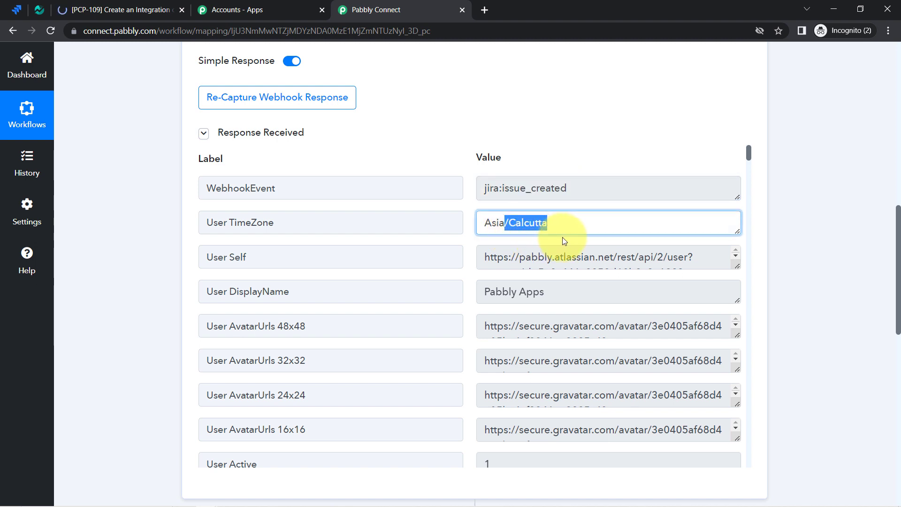
drag(509, 292, 569, 296)
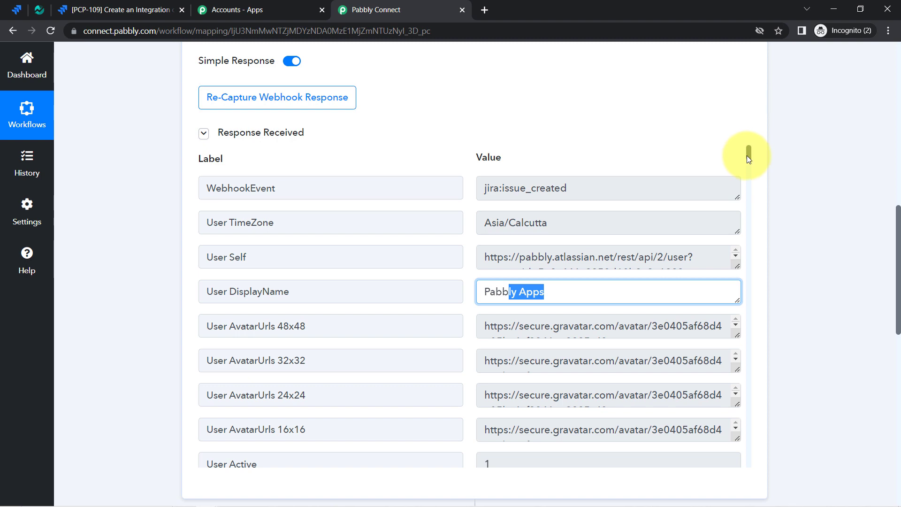
drag(747, 156, 749, 196)
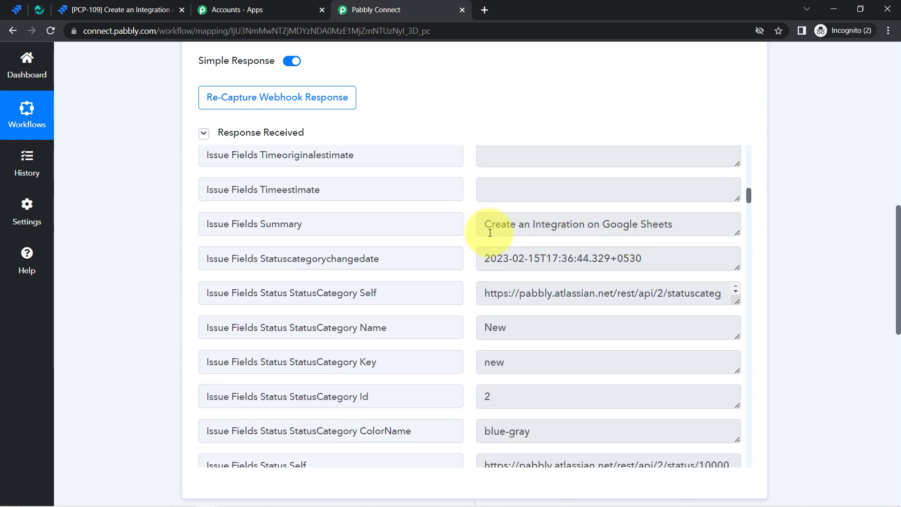
drag(495, 224, 655, 236)
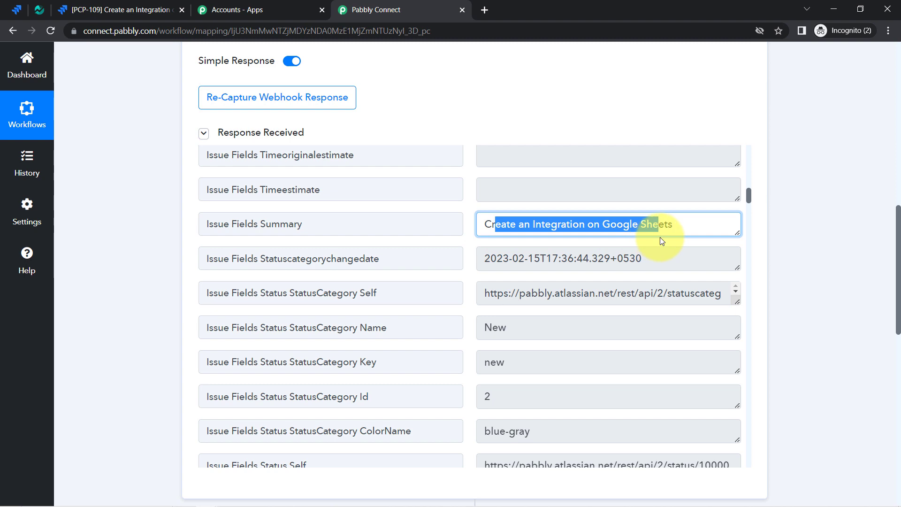
drag(750, 197, 748, 267)
drag(260, 236, 359, 237)
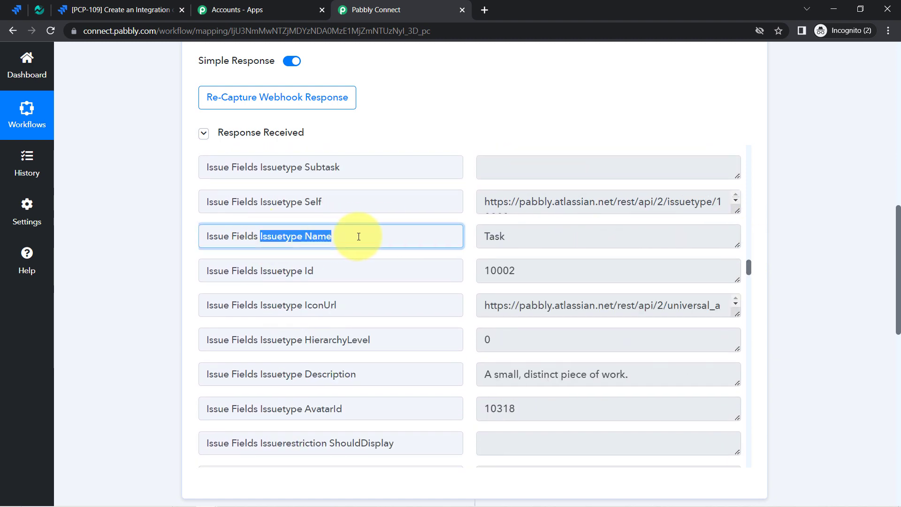
click(498, 236)
drag(505, 236, 494, 236)
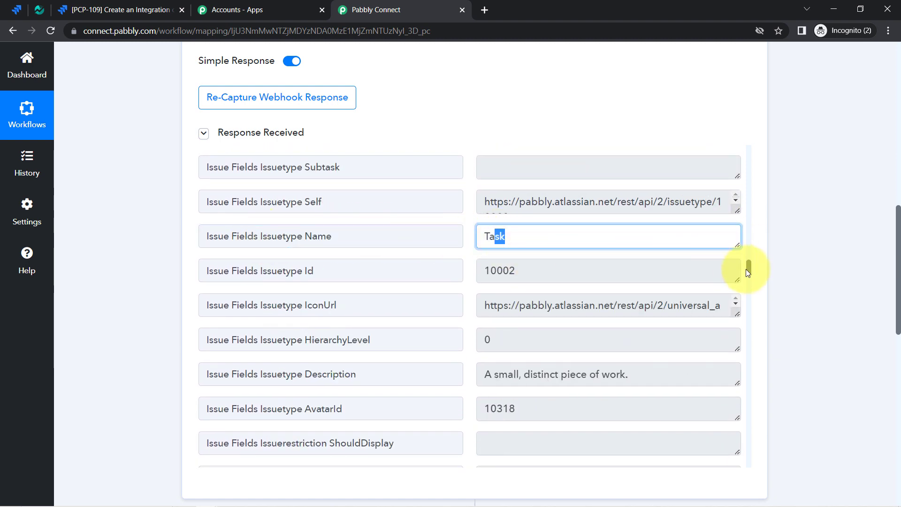
Step: Check the due date, description and assignee display name in the received Jira response
drag(747, 271, 734, 343)
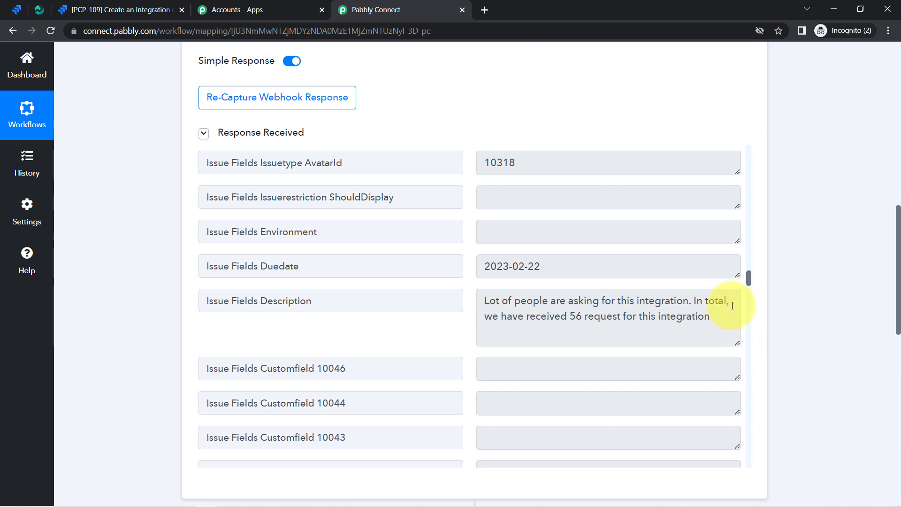
mouse_move(747, 277)
mouse_down()
mouse_move(750, 306)
mouse_move(750, 278)
mouse_up()
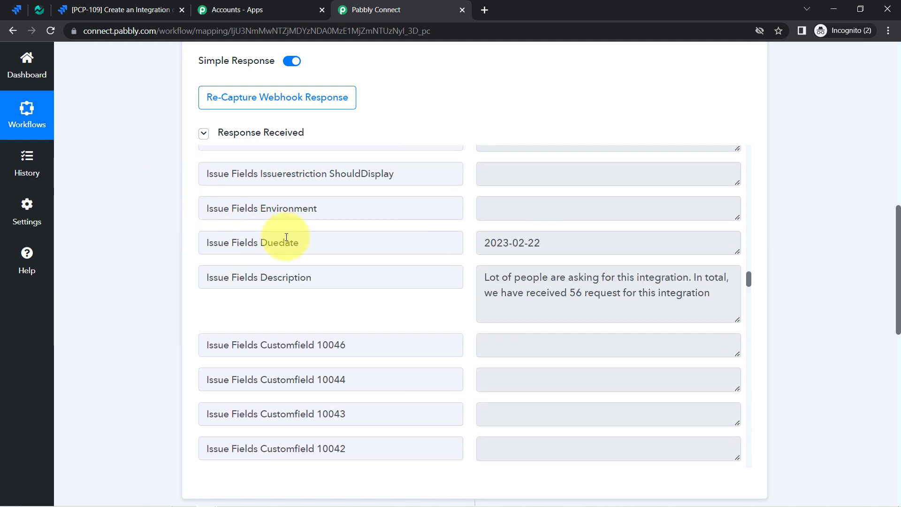
drag(268, 243, 301, 245)
drag(544, 241, 524, 241)
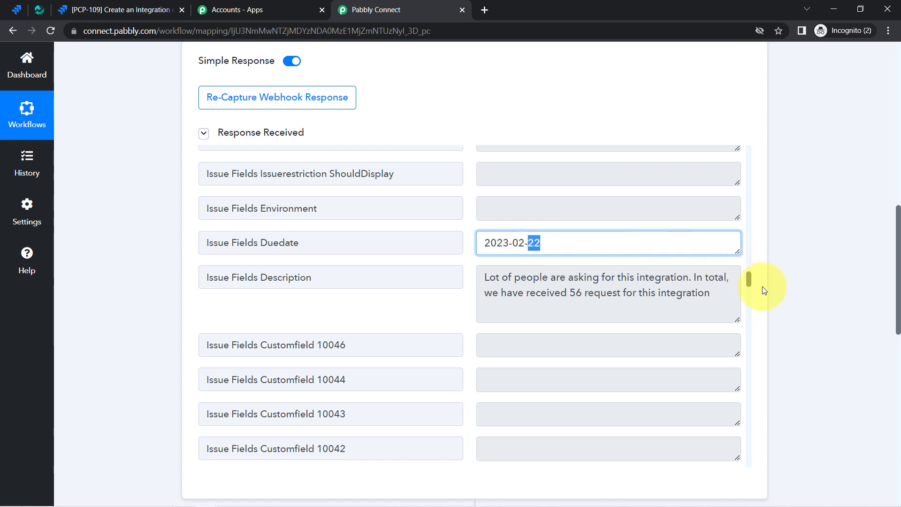
drag(749, 281, 740, 373)
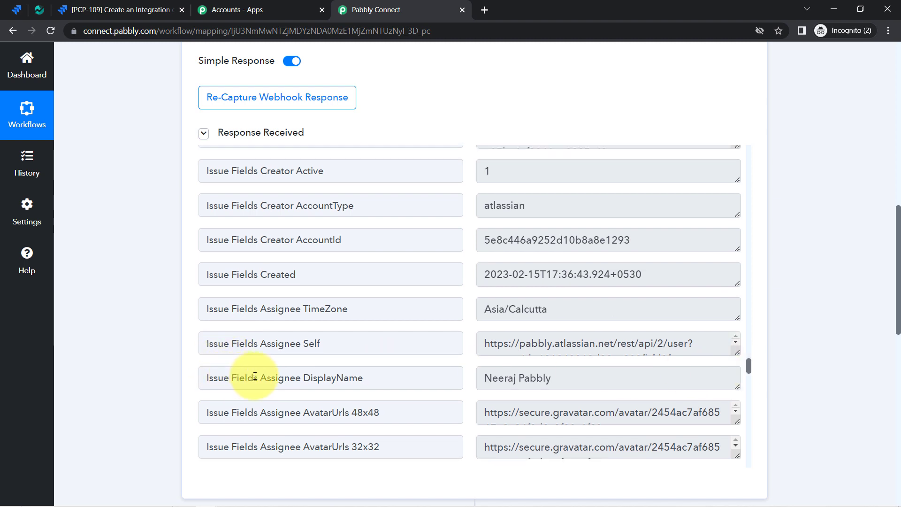
drag(254, 376, 388, 373)
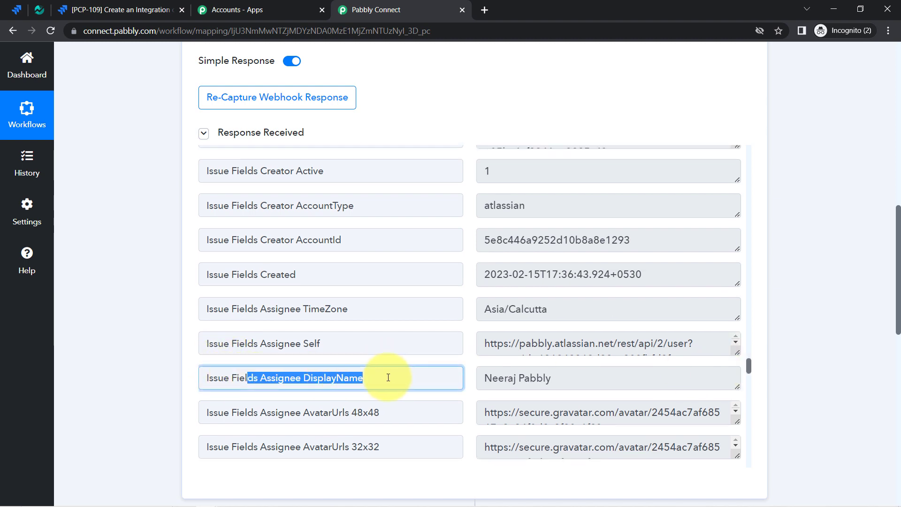
click(829, 370)
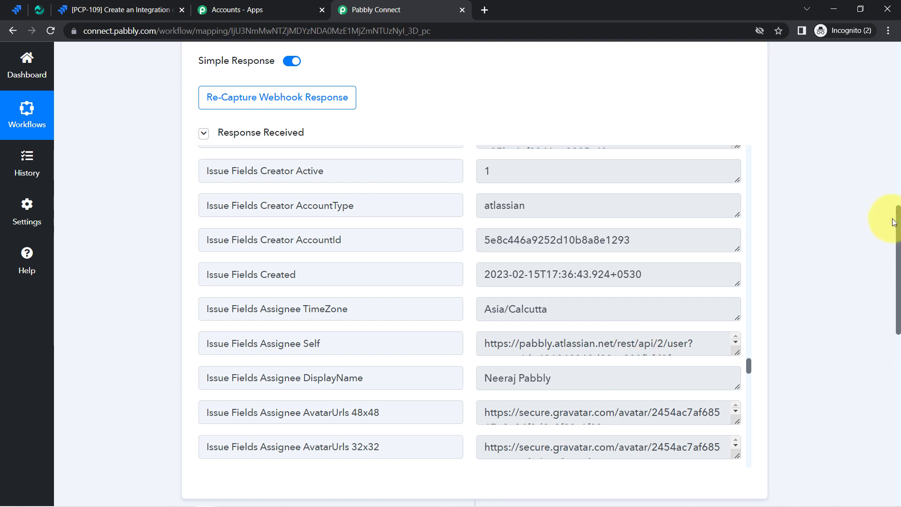
Step: Choose Nifty PM as the action app for the workflow's second step, with Create Task as the action event
scroll(898, 237, down, 5)
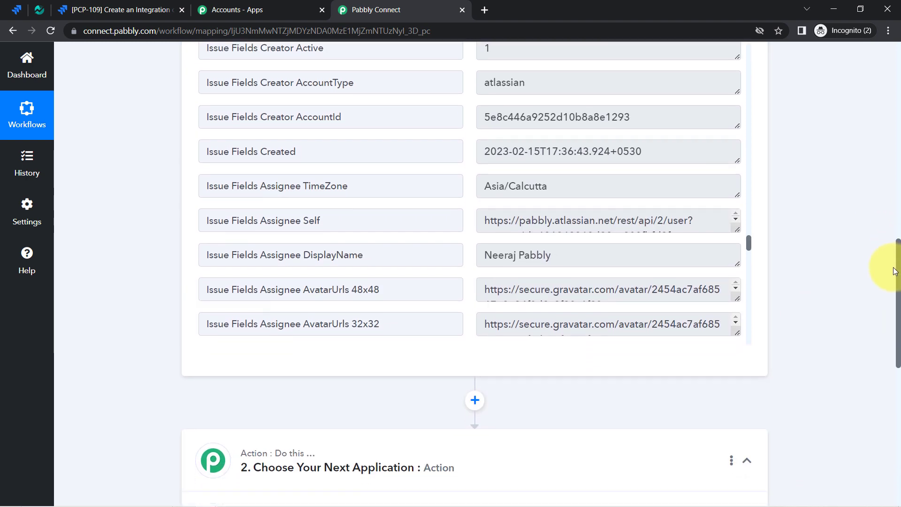
scroll(888, 311, down, 4)
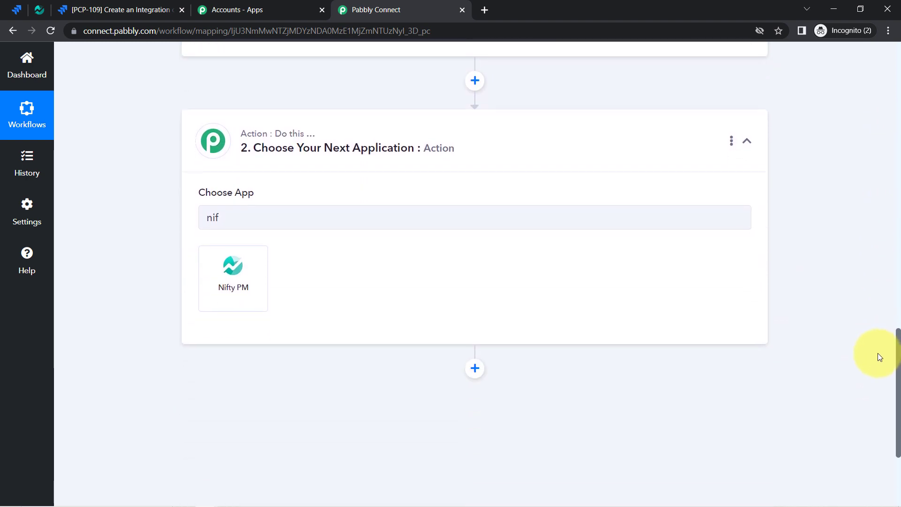
click(259, 284)
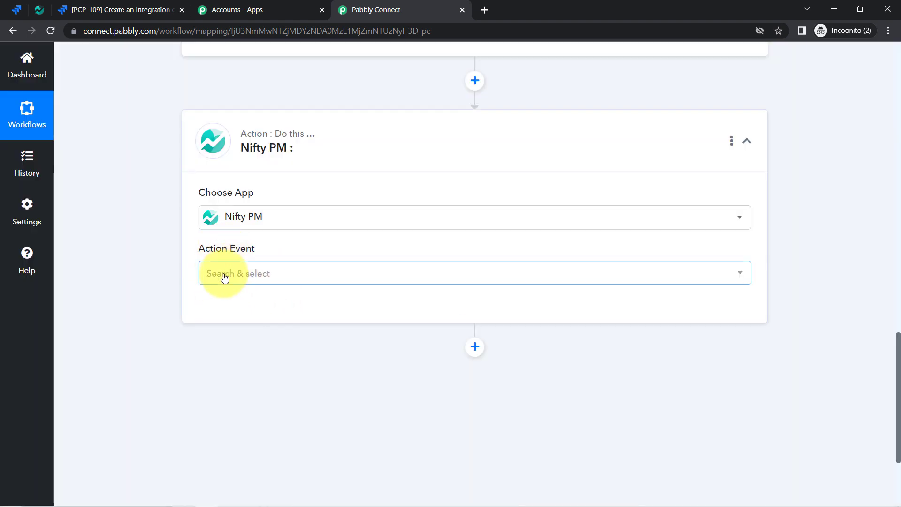
click(223, 275)
click(234, 334)
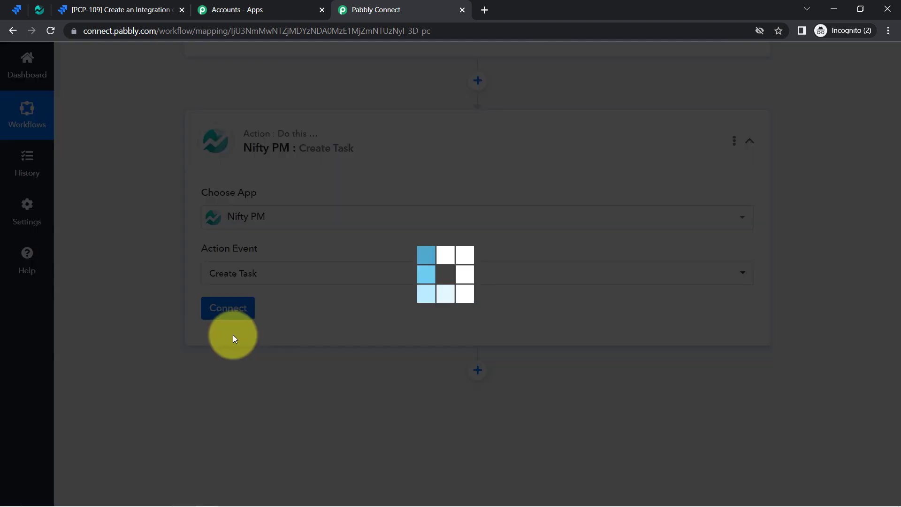
Step: Add a new Nifty PM connection and authorize Pabbly Connect to access the Nifty account
click(211, 308)
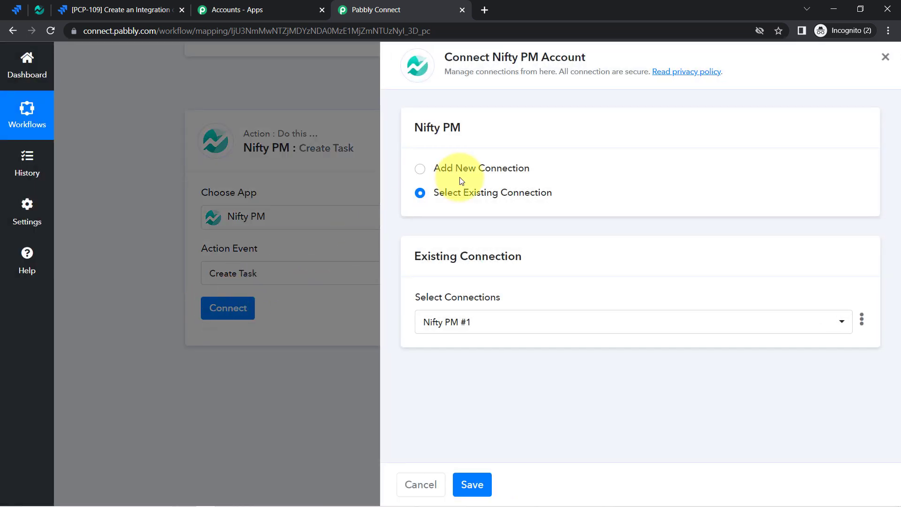
click(469, 174)
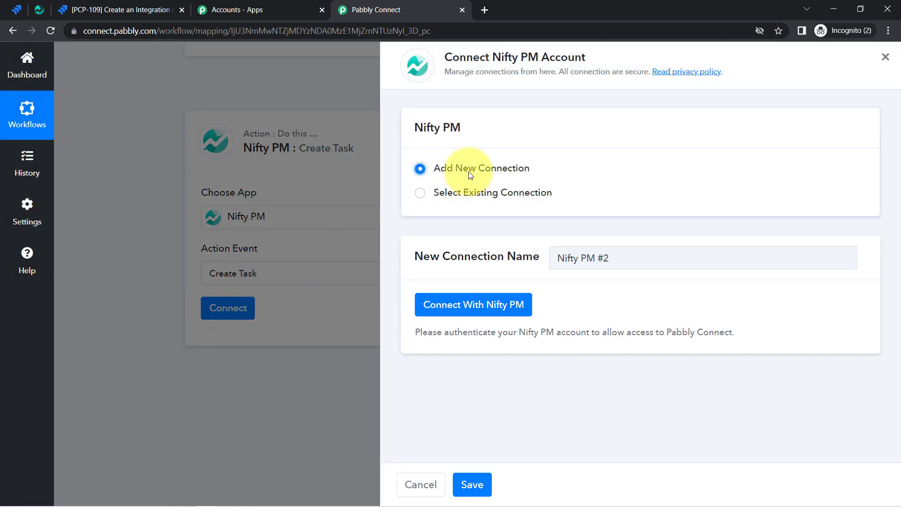
click(446, 304)
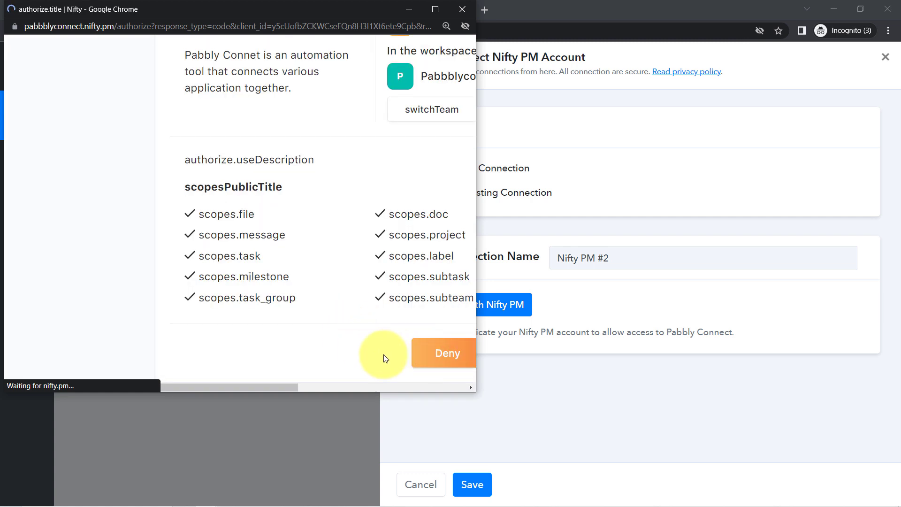
scroll(345, 390, right, 2)
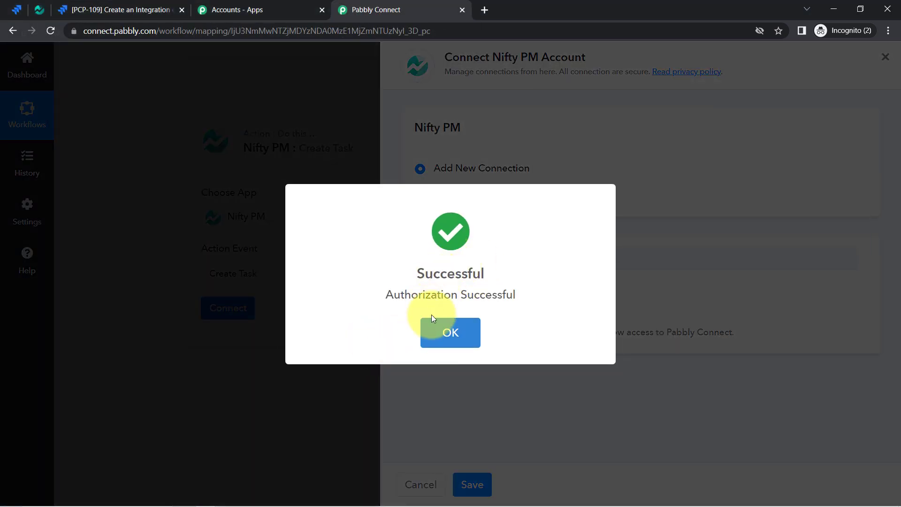
Step: Accept the Nifty PM authorization and go through the Jira response fields down to the Create Task form
click(434, 321)
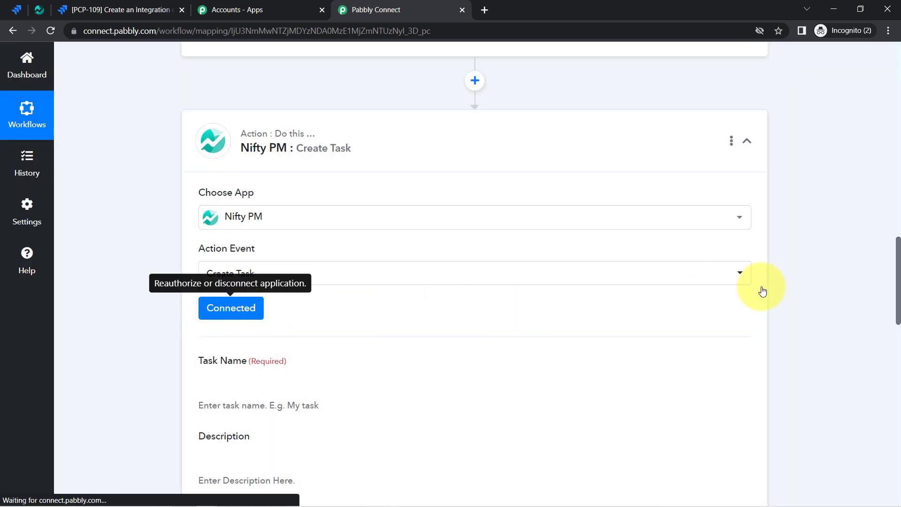
drag(898, 256, 887, 186)
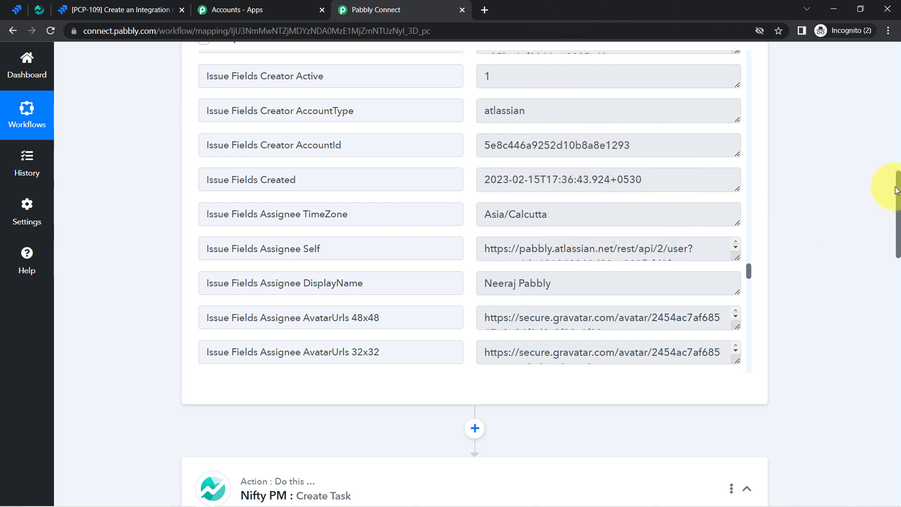
drag(899, 190, 886, 292)
right_click(893, 295)
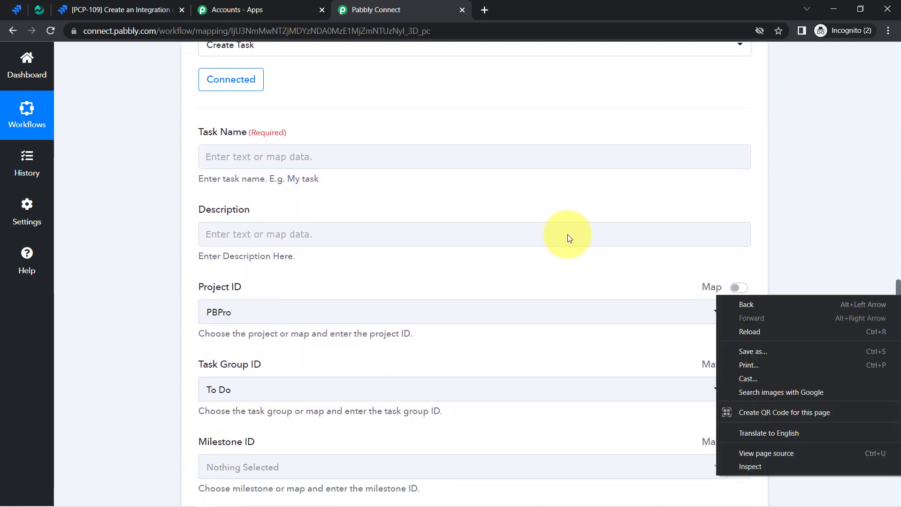
Step: Search the Jira trigger data for "inte" and map Issue Fields Summary to the Task Name
click(213, 170)
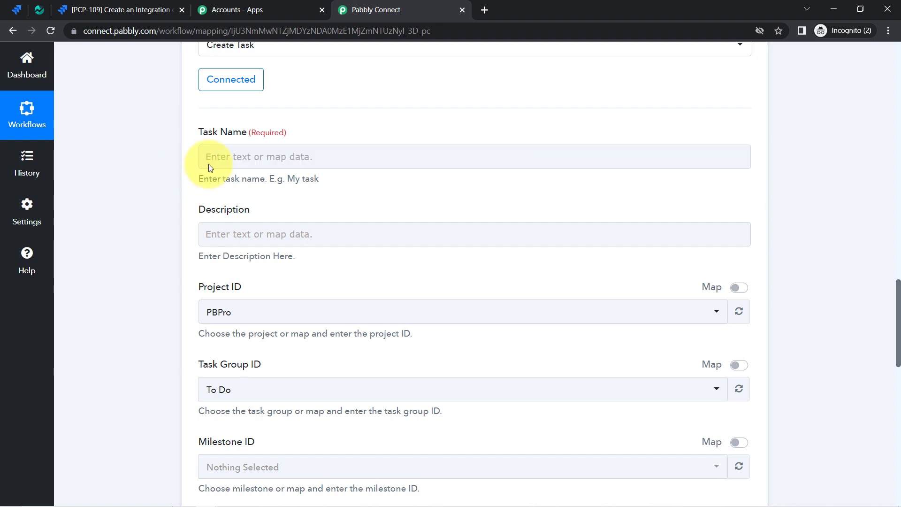
click(226, 157)
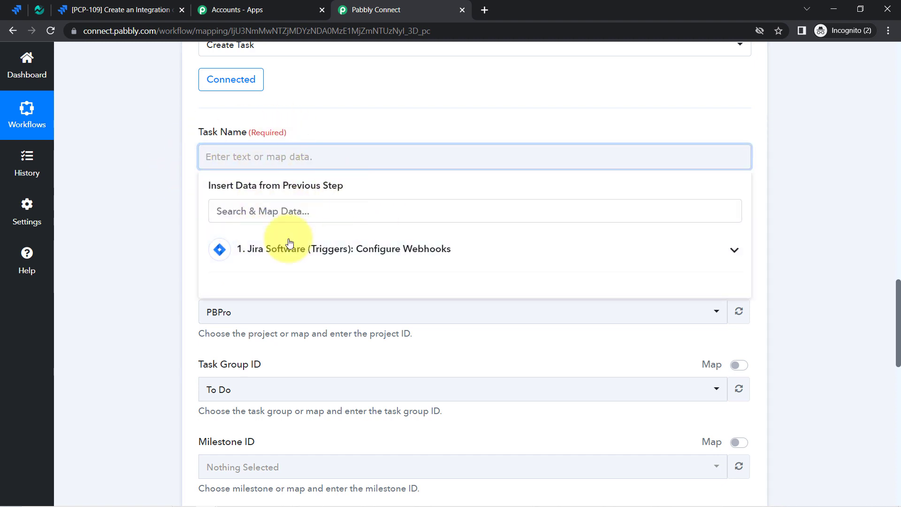
click(304, 252)
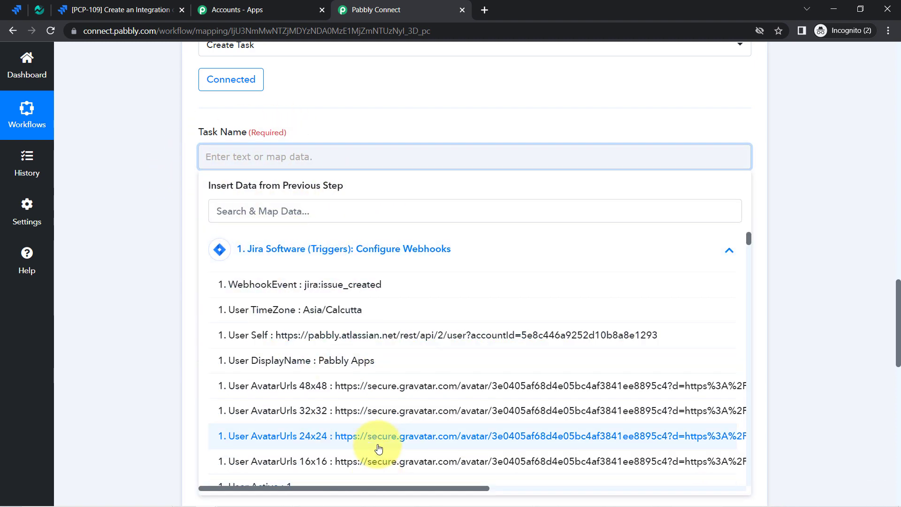
click(334, 211)
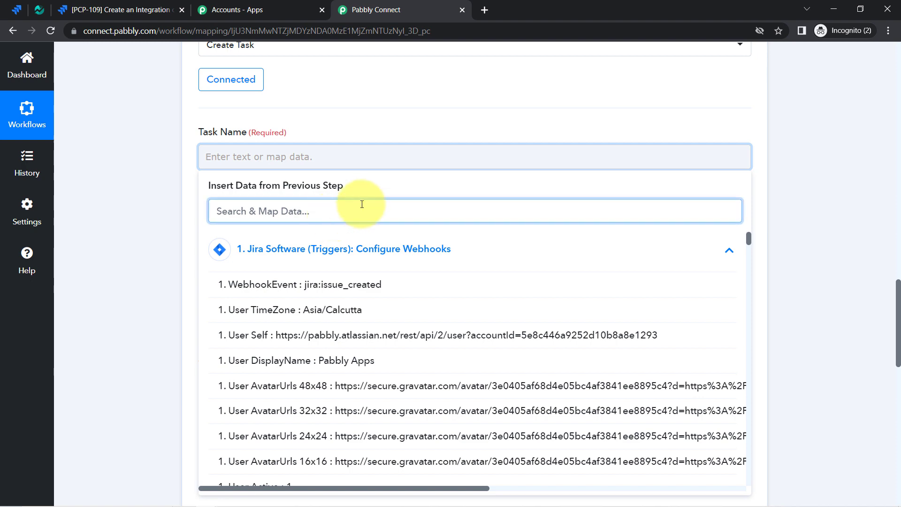
text(inte)
key(BackSpace)
key(BackSpace)
key(BackSpace)
key(BackSpace)
text(int)
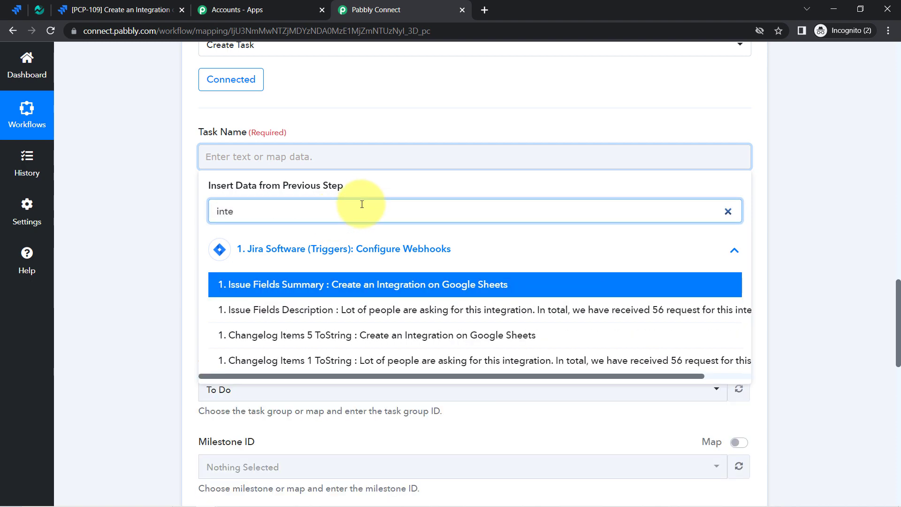
text(e)
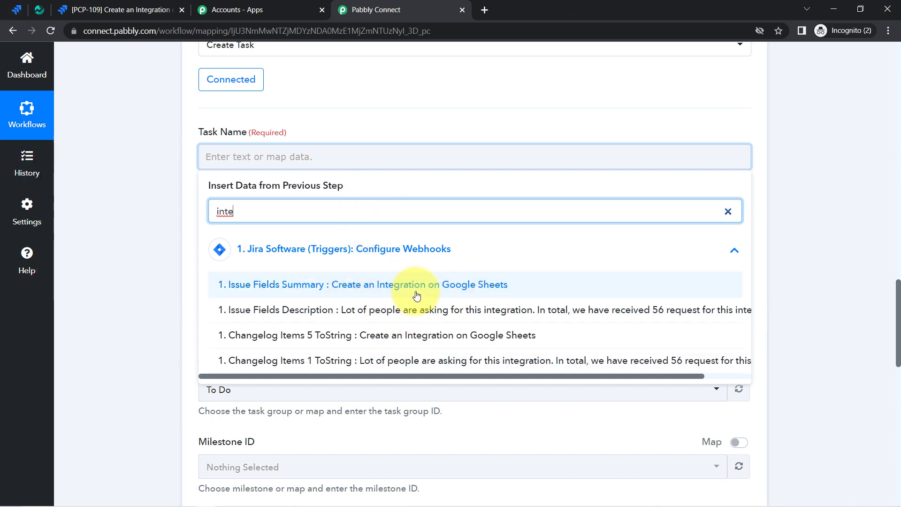
click(291, 287)
click(220, 129)
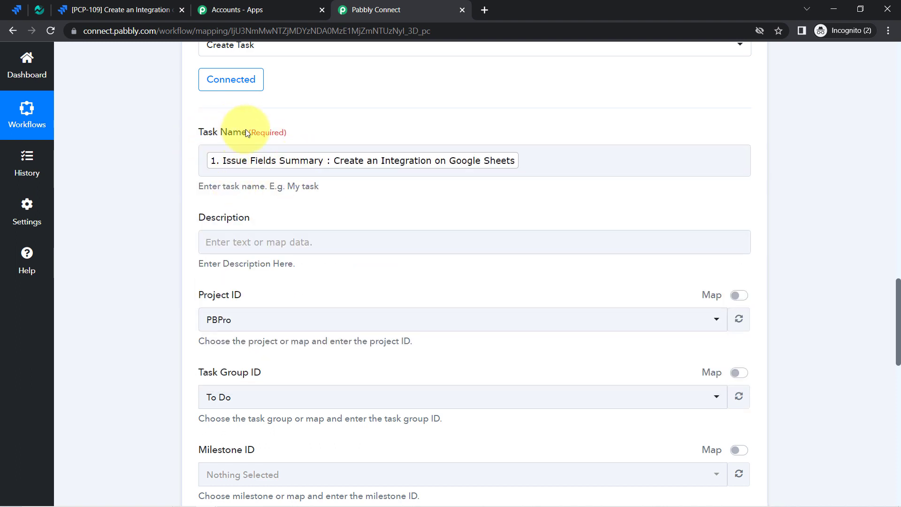
Step: Search the Jira trigger data for "lot" and map Issue Fields Description to the task's Description
scroll(897, 301, down, 2)
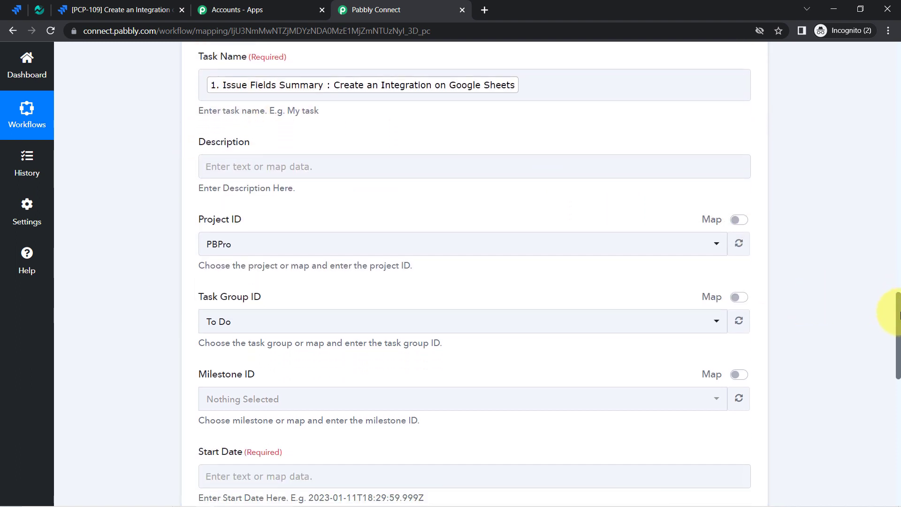
click(283, 150)
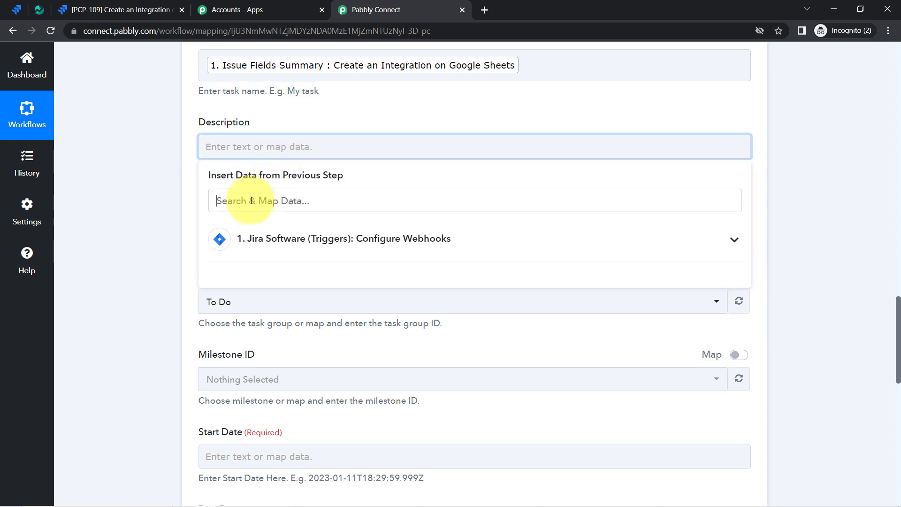
click(251, 200)
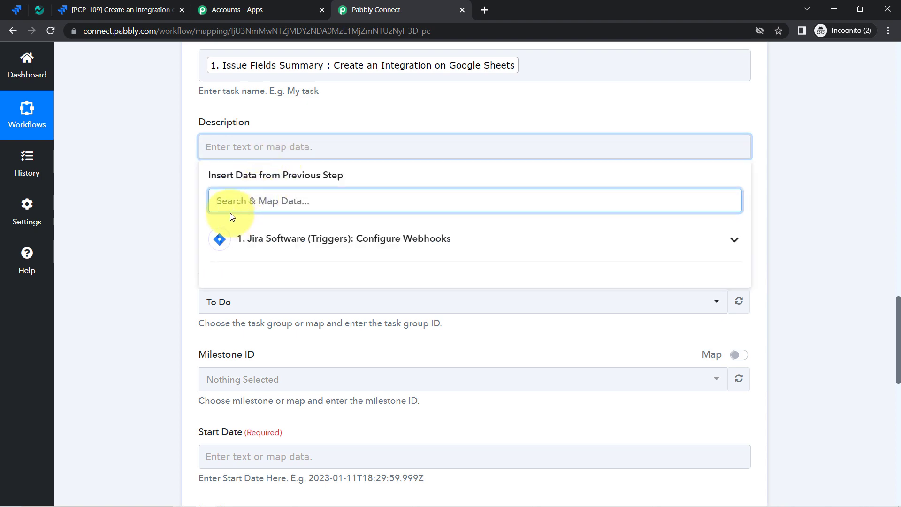
text(lot)
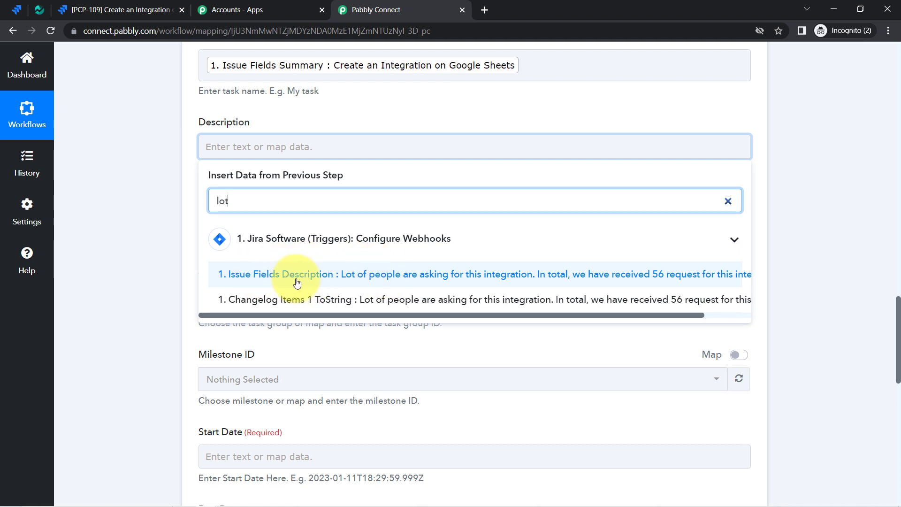
click(297, 282)
click(170, 245)
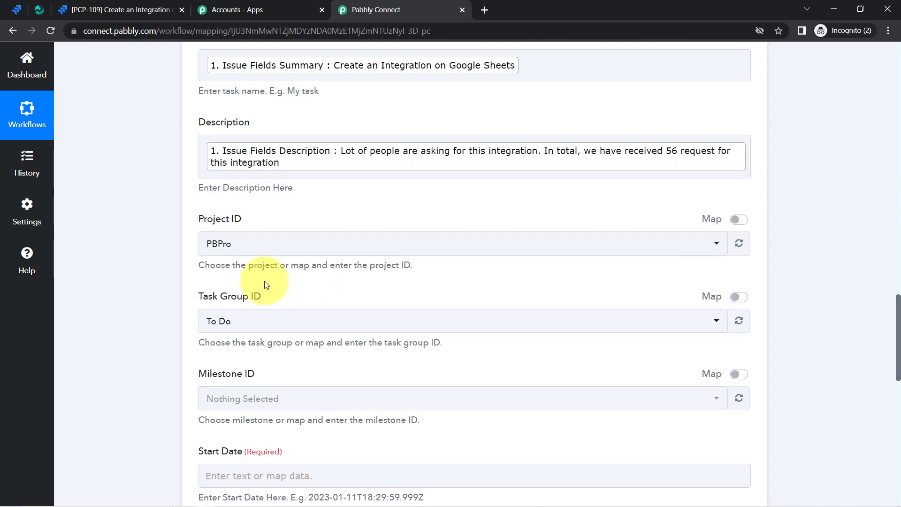
Step: Check which Nifty projects are available for the Project ID field
drag(204, 219, 256, 225)
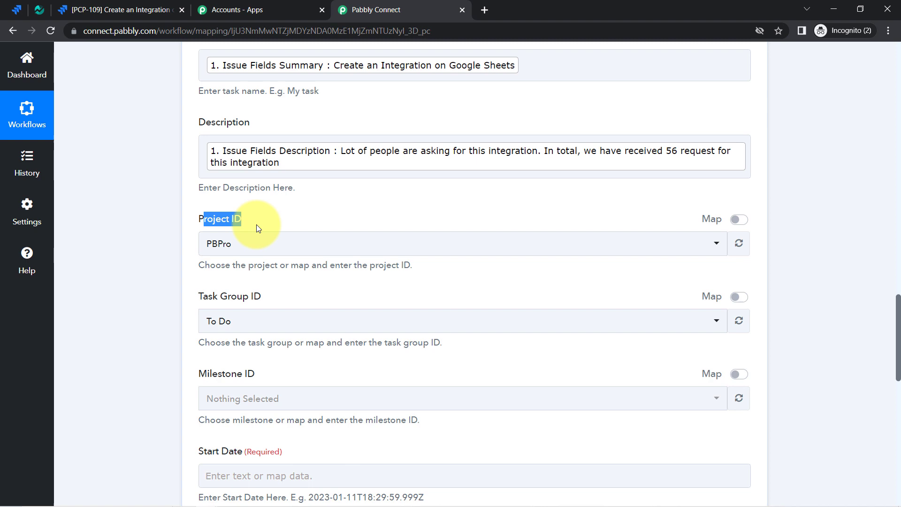
click(233, 248)
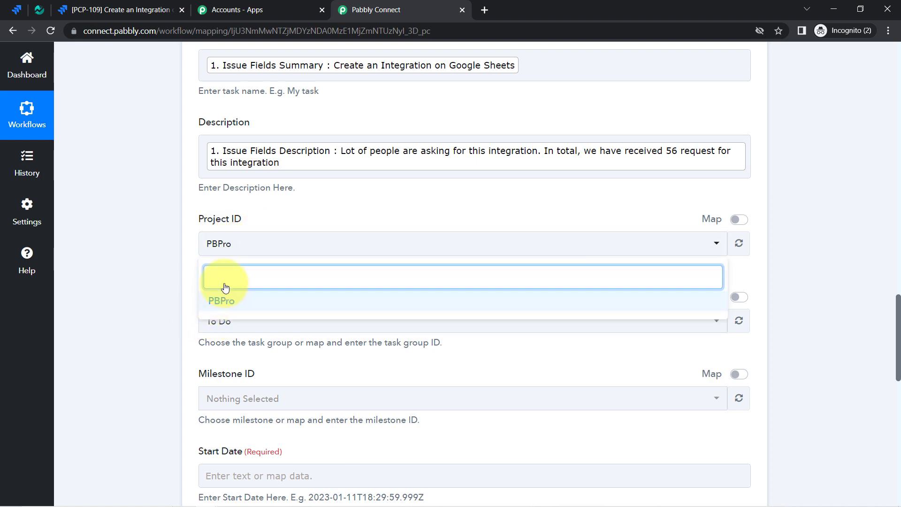
click(168, 247)
Step: Switch to Nifty and create a blank project named Integration, public to General
click(16, 10)
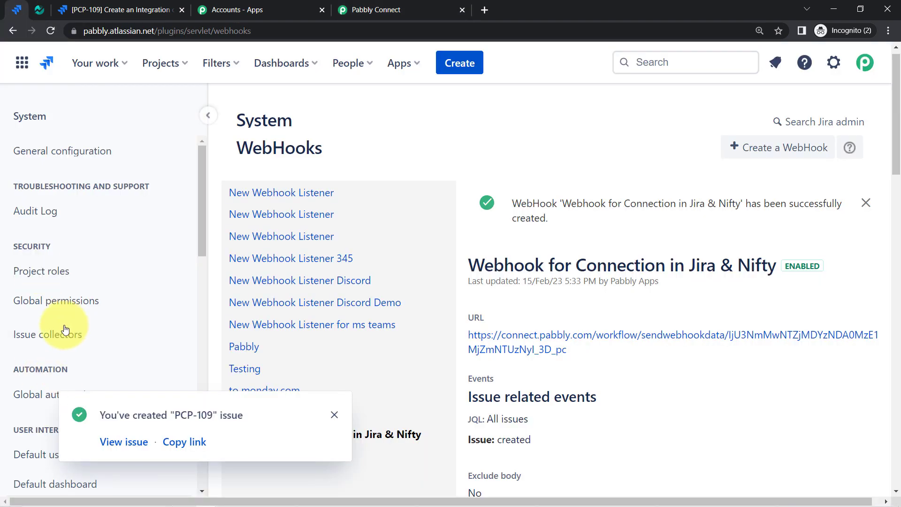
click(36, 12)
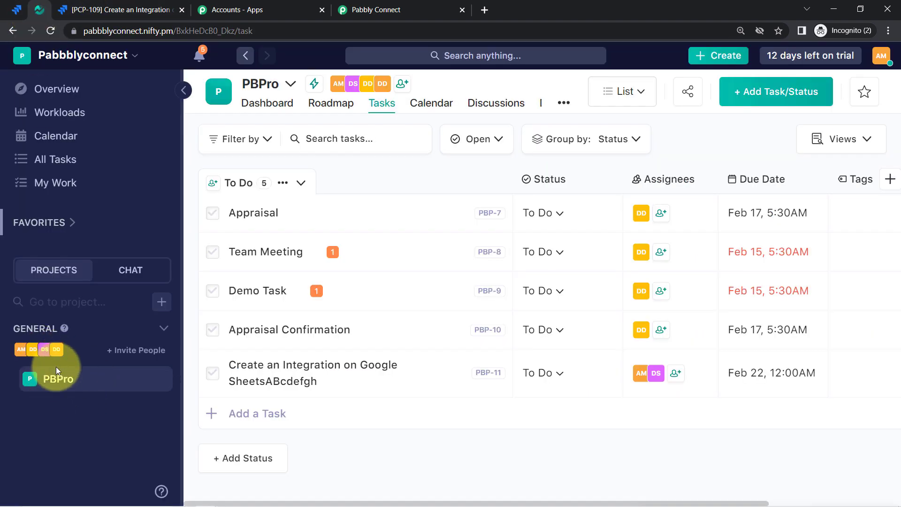
click(162, 308)
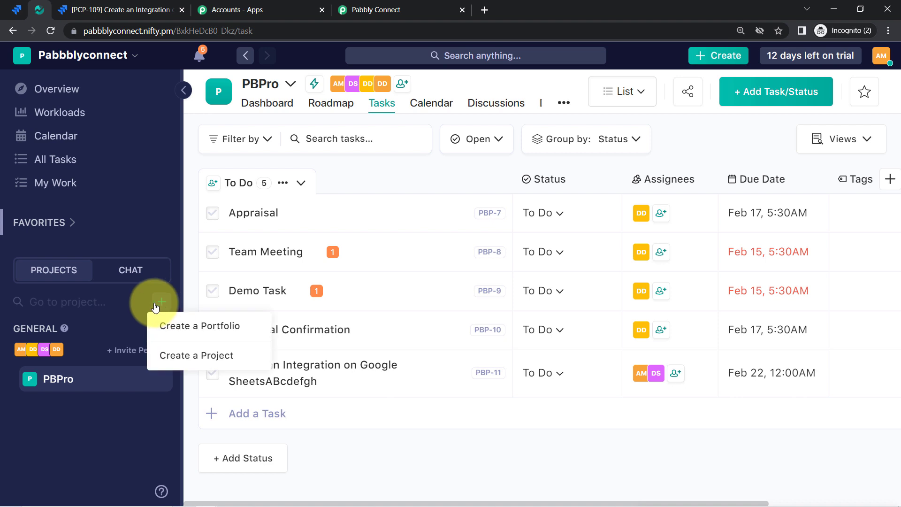
click(167, 356)
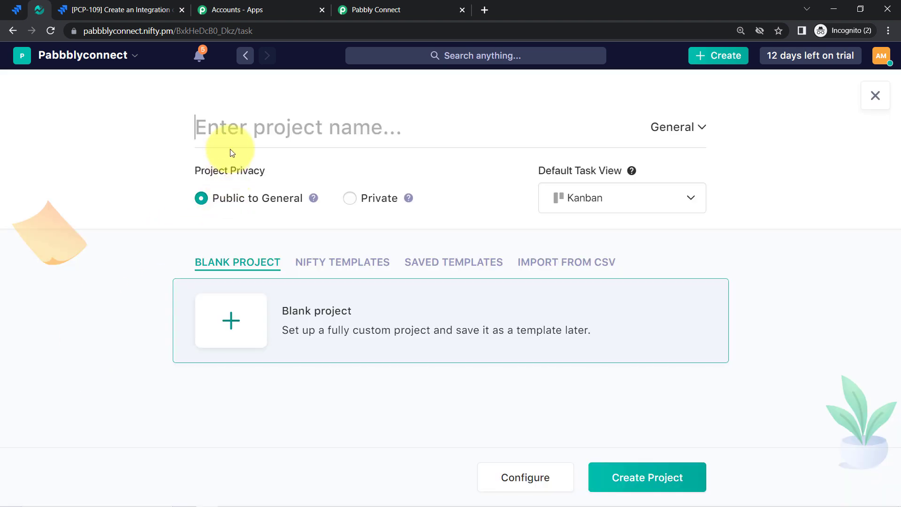
text(I)
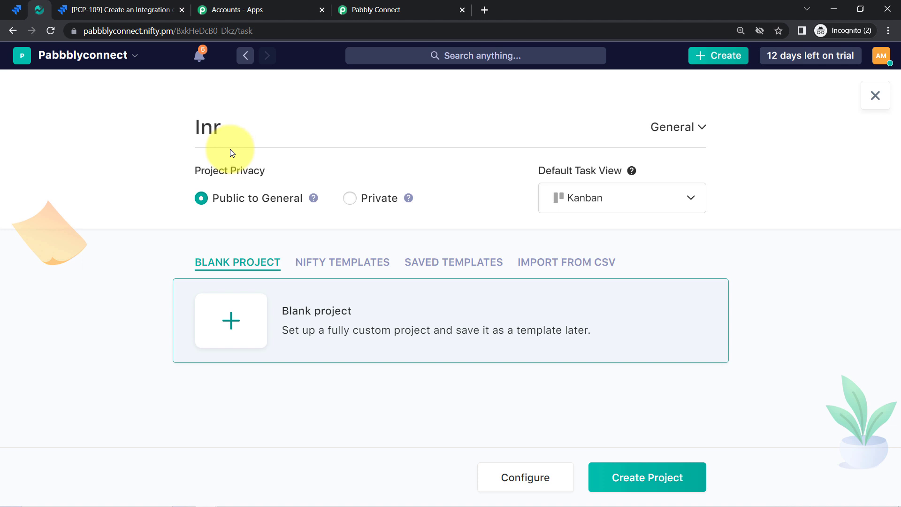
text(ntegration)
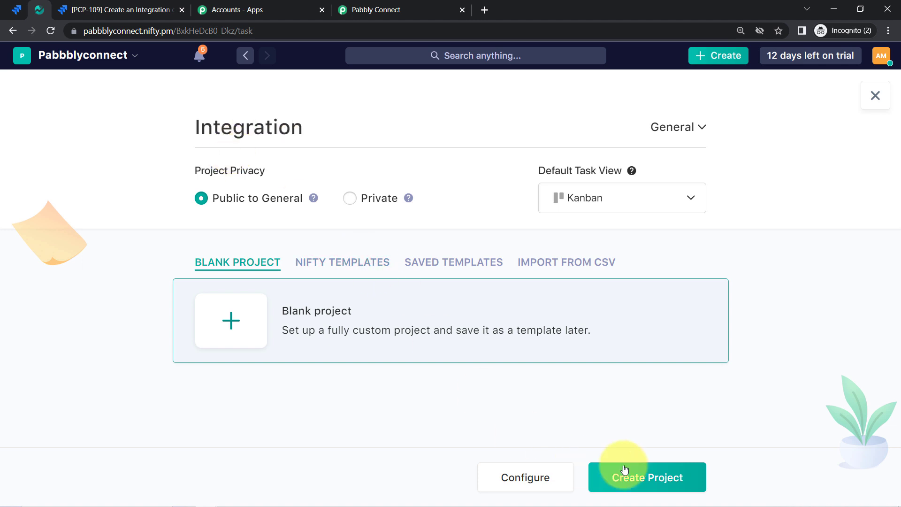
click(652, 479)
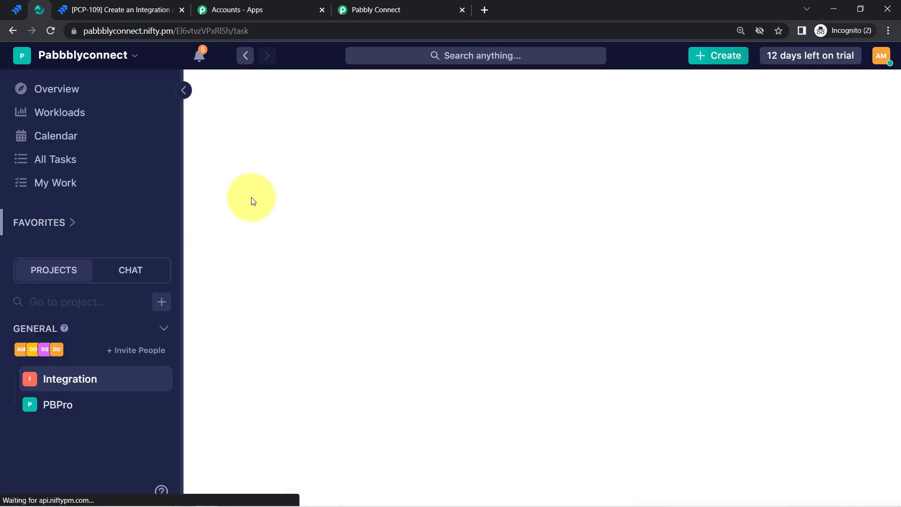
Step: Back in Pabbly Connect, refresh the Project ID options, choose Integration, and check the available task groups
click(373, 5)
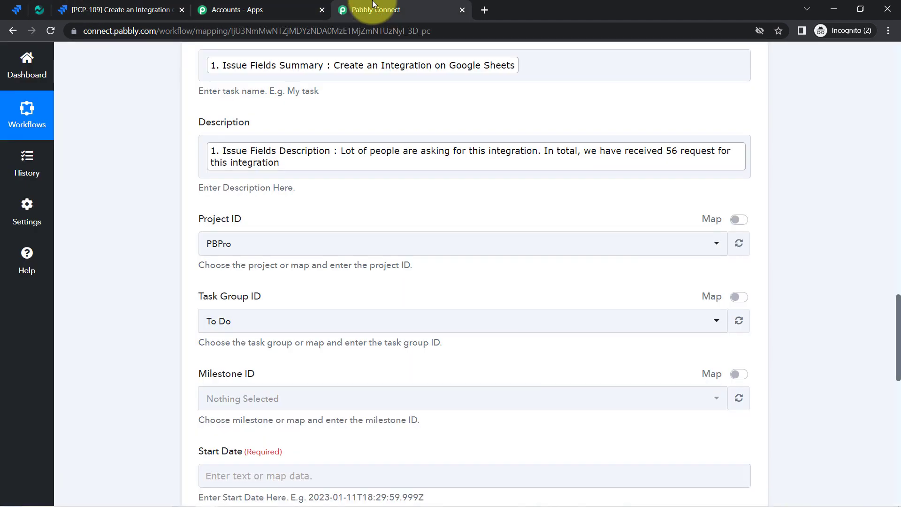
click(735, 245)
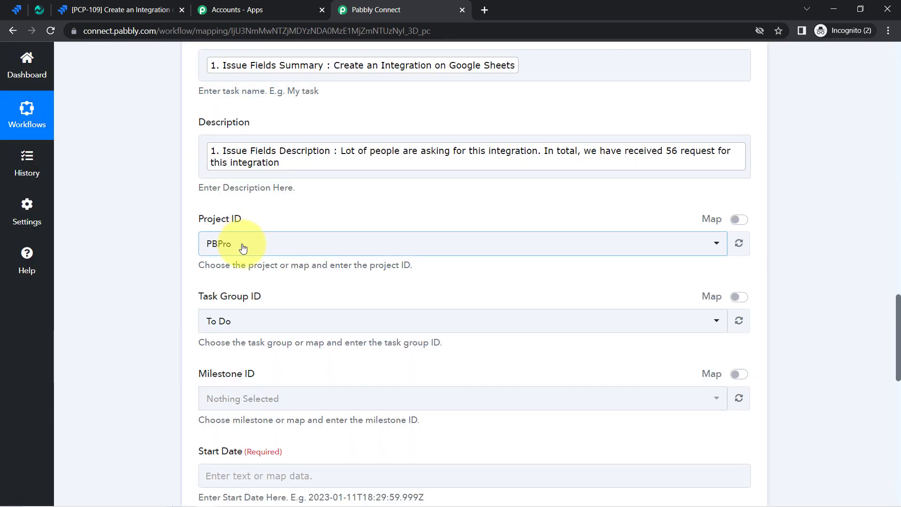
click(242, 248)
click(235, 326)
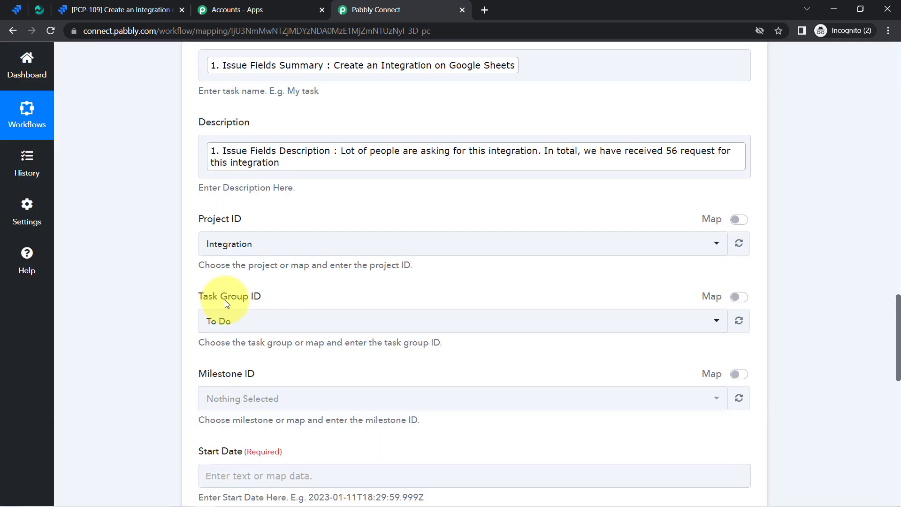
click(223, 328)
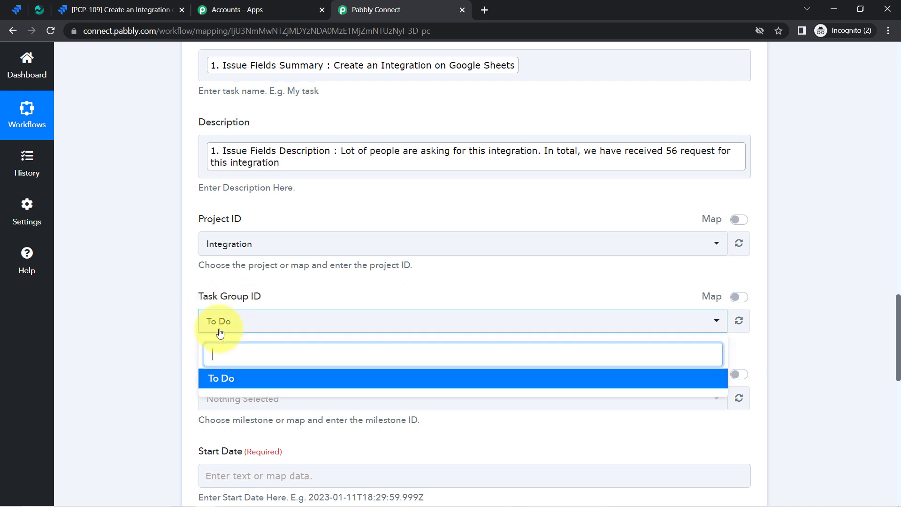
click(168, 304)
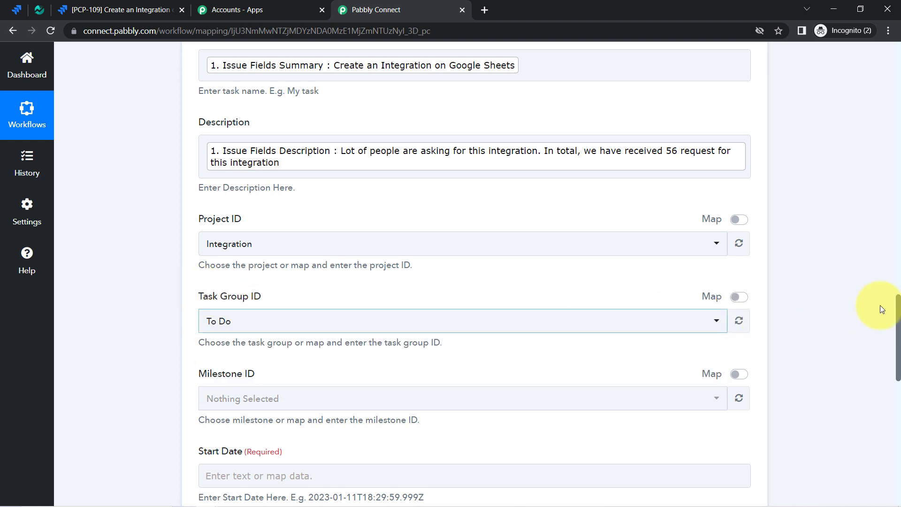
Step: Search the Jira trigger data for "date", map Issue Fields Updated to the task's Start Date, and compare it with the example format
drag(897, 304, 898, 345)
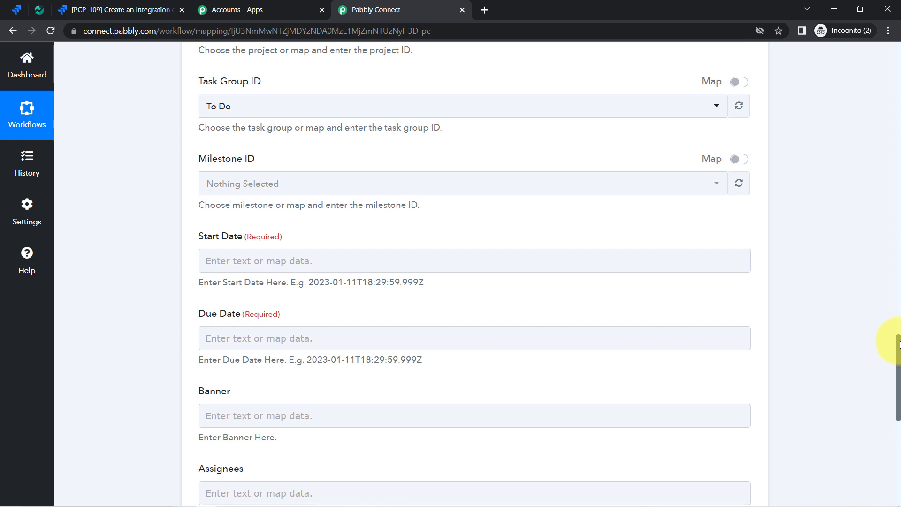
drag(898, 345, 898, 360)
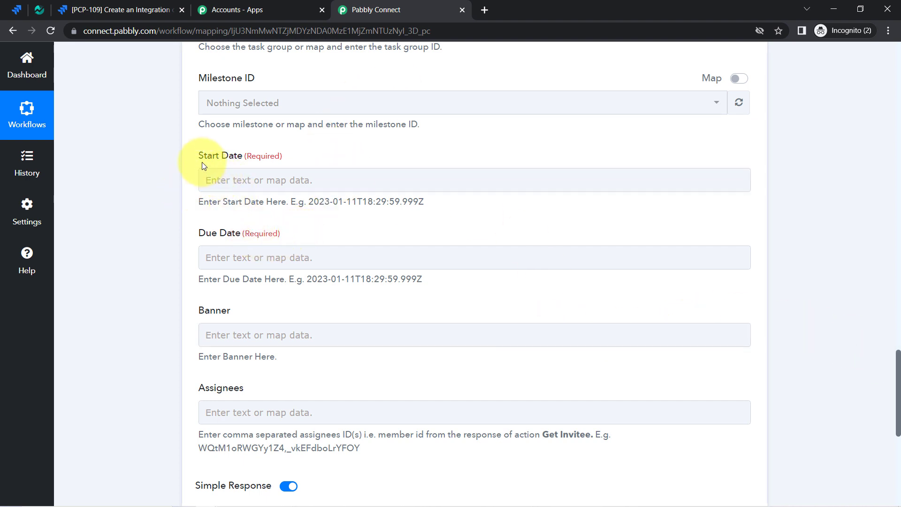
drag(221, 158, 232, 158)
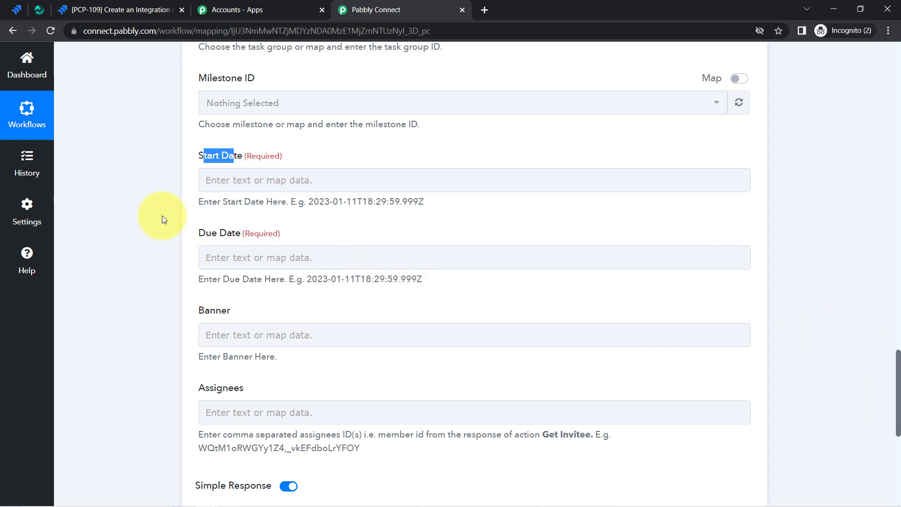
click(275, 182)
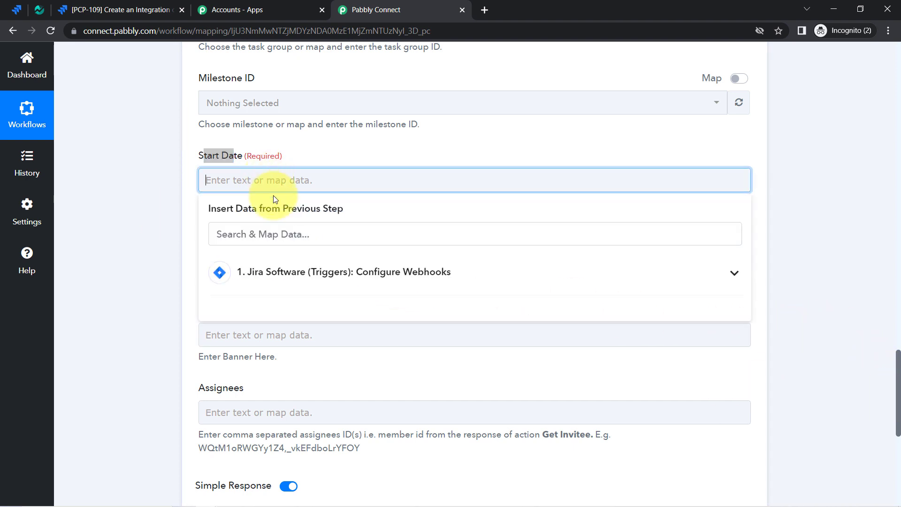
click(276, 275)
click(261, 236)
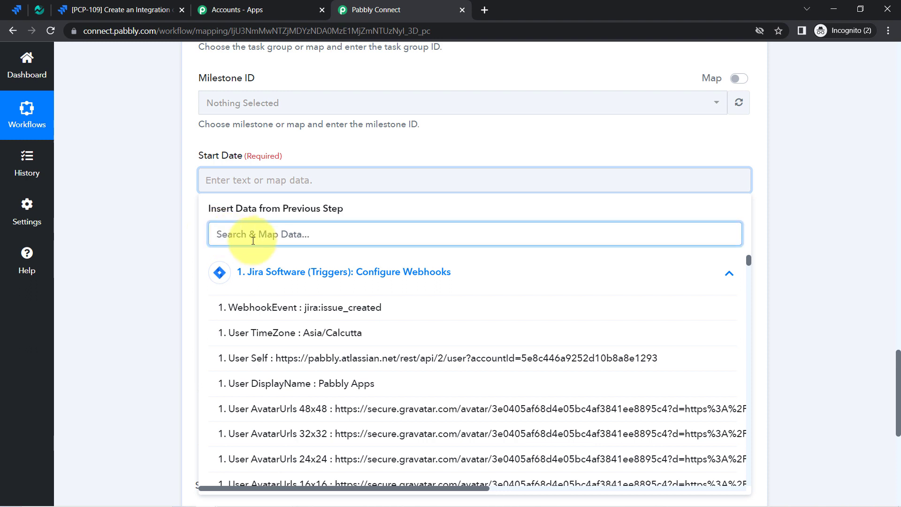
text(date)
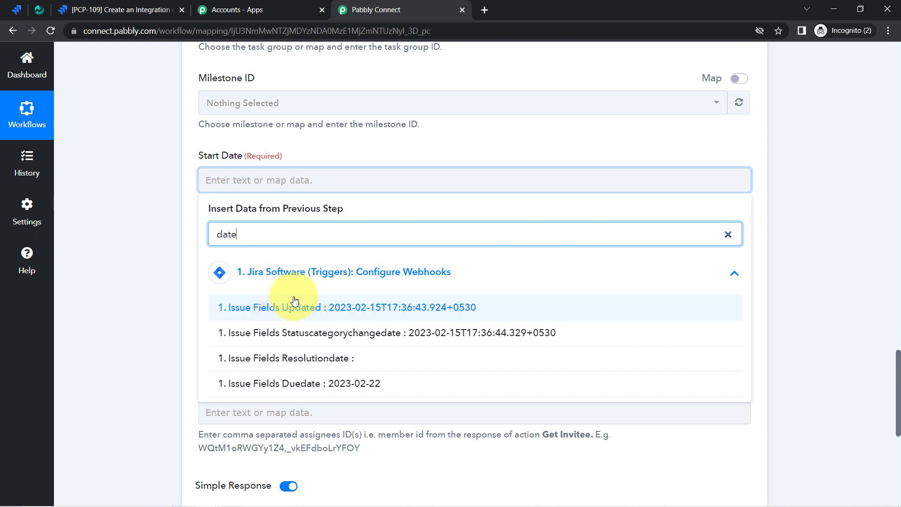
click(379, 305)
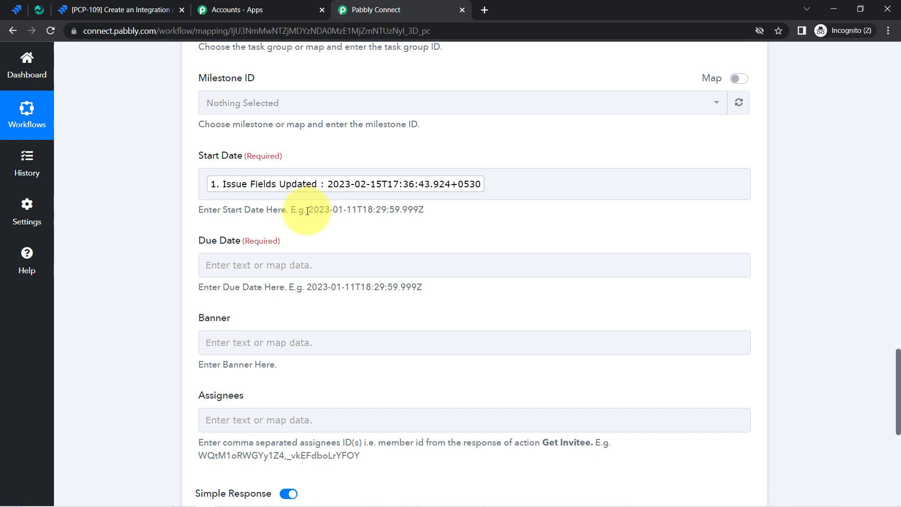
drag(308, 211, 433, 211)
click(397, 211)
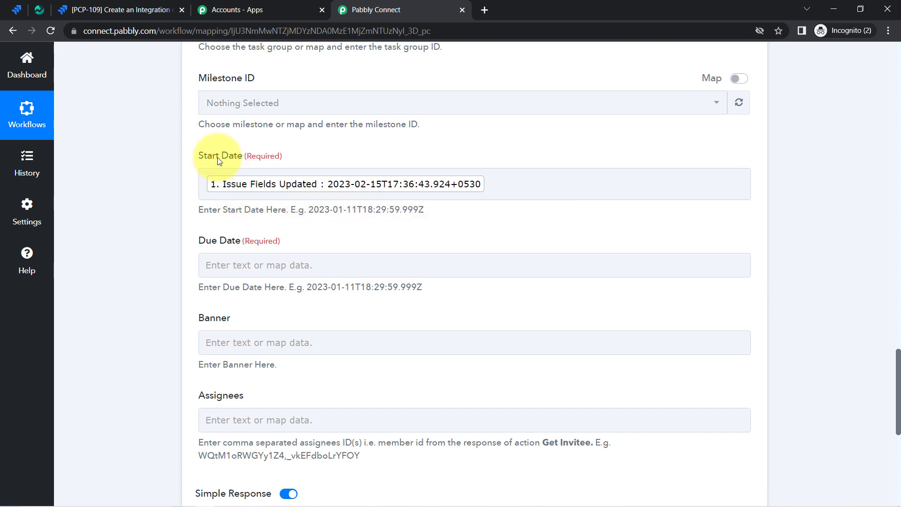
drag(218, 153, 218, 154)
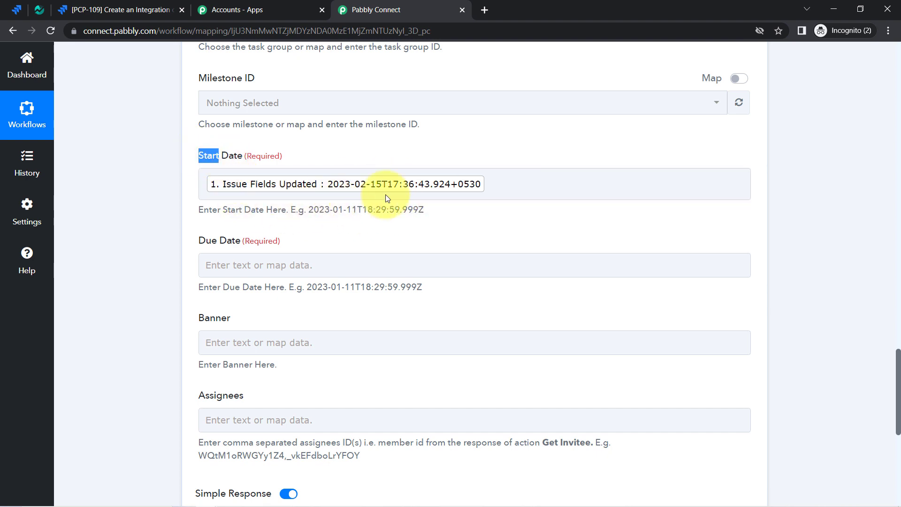
click(362, 163)
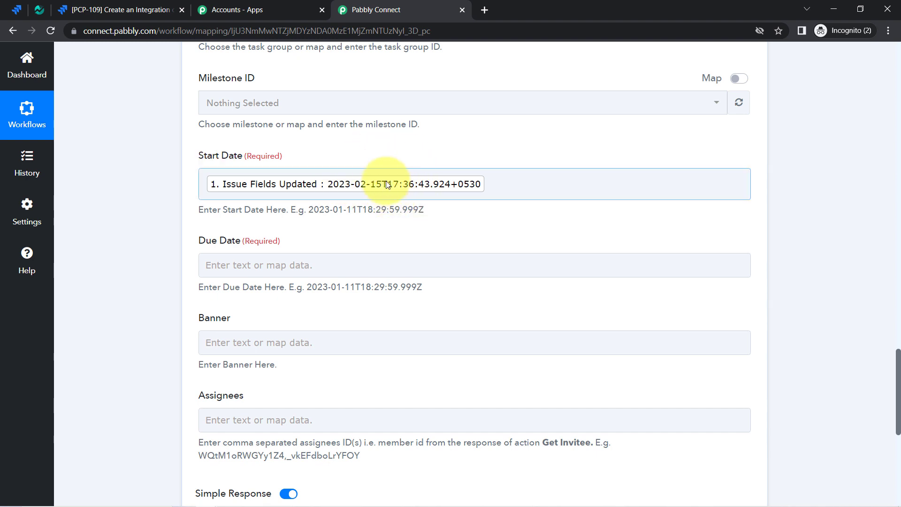
Step: Search the Jira trigger data for "due" for the Due Date field and compare the available value with the example date format
scroll(128, 261, down, 2)
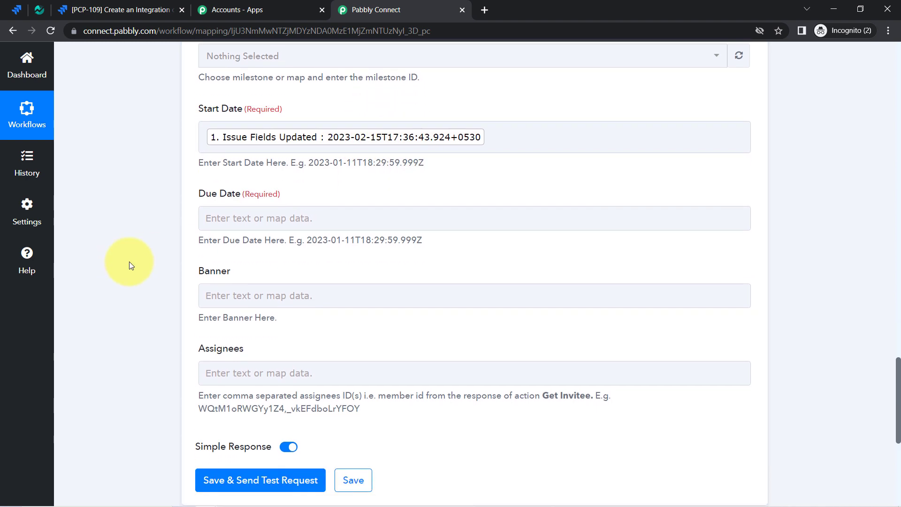
click(217, 201)
click(234, 254)
text(due)
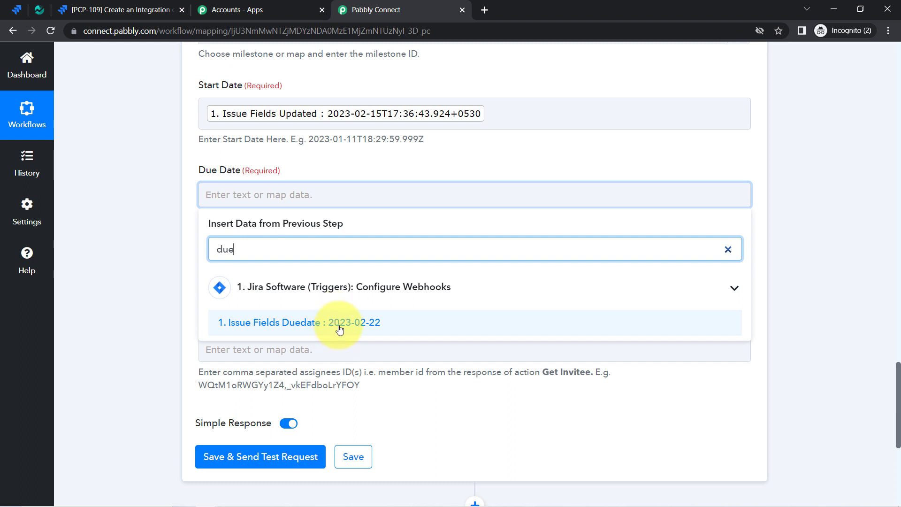
click(144, 277)
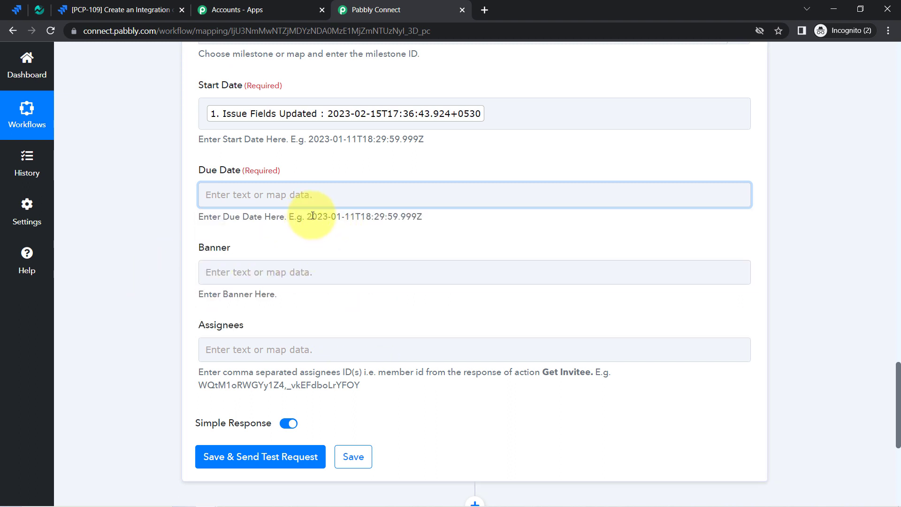
drag(313, 215, 436, 222)
triple_click(413, 217)
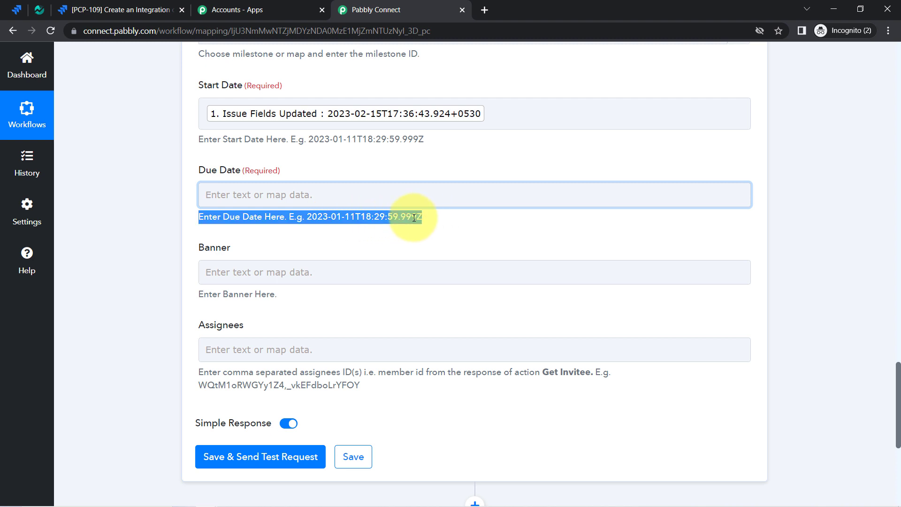
click(413, 217)
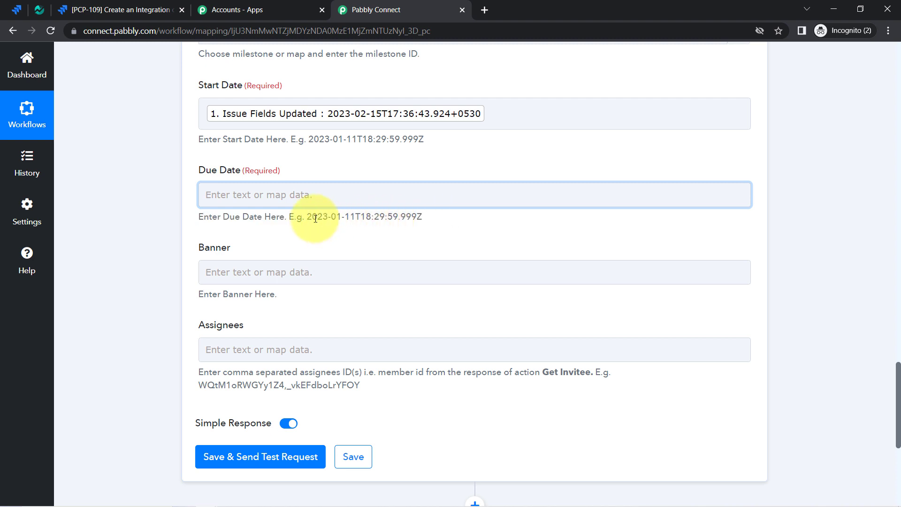
drag(312, 216, 368, 218)
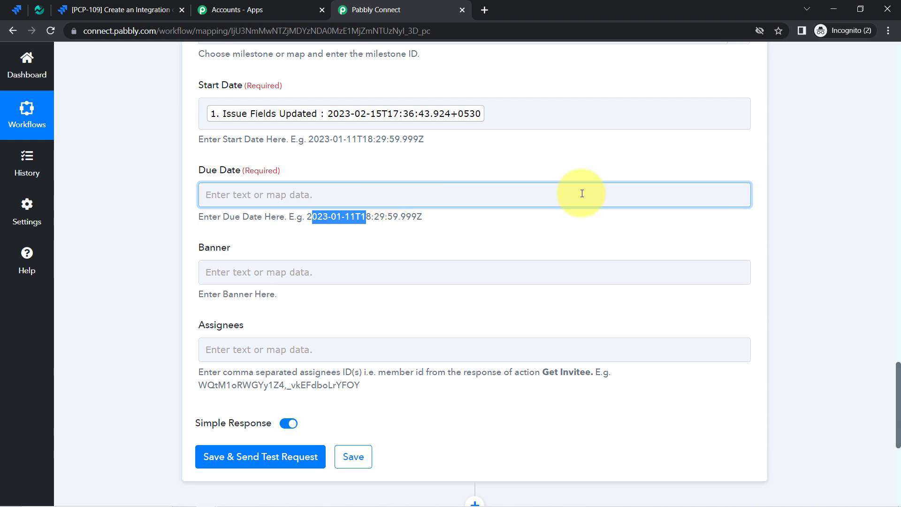
drag(898, 390, 898, 381)
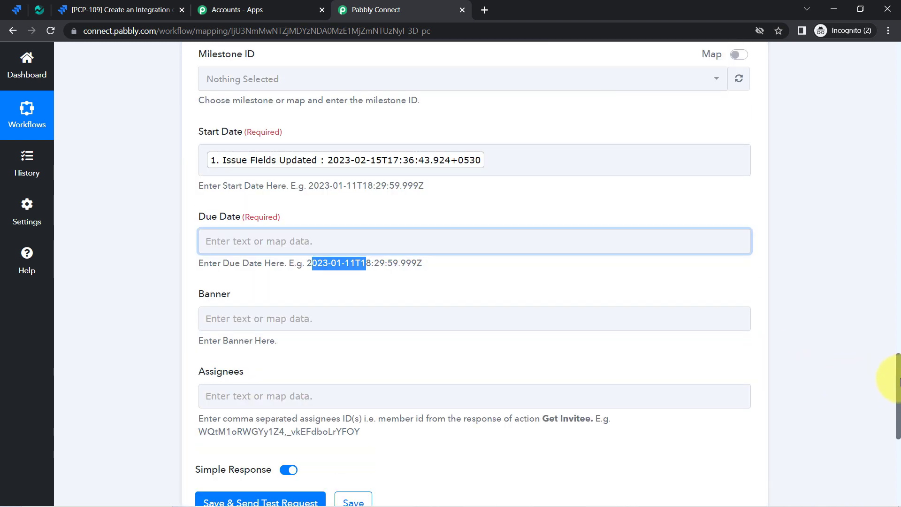
drag(369, 261, 413, 267)
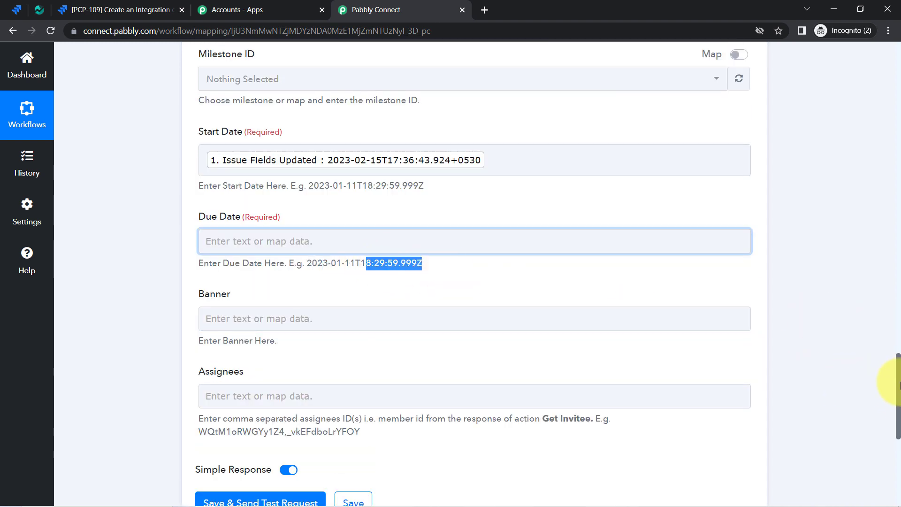
Step: Insert a Date/Time Formatter action between the Jira trigger and Nifty's Create Task, choose the Format Date with Time Zone event, and connect it
drag(898, 397, 881, 248)
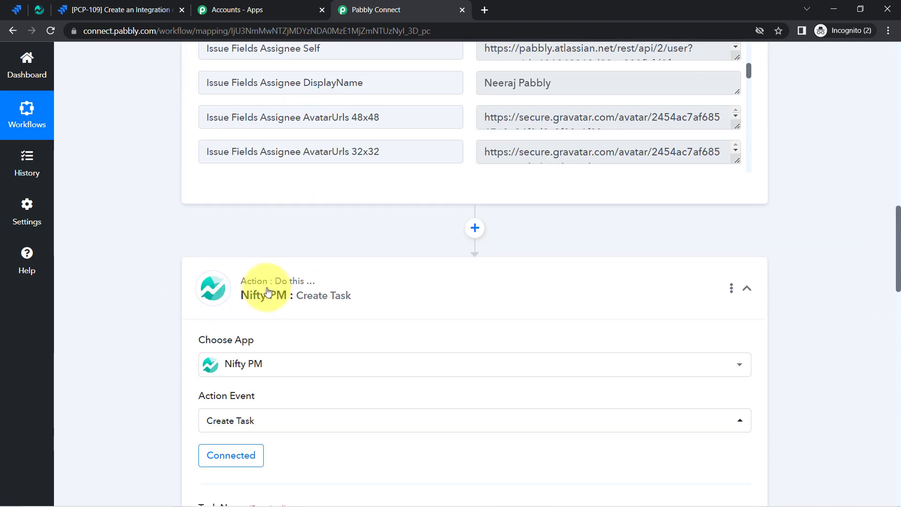
click(475, 228)
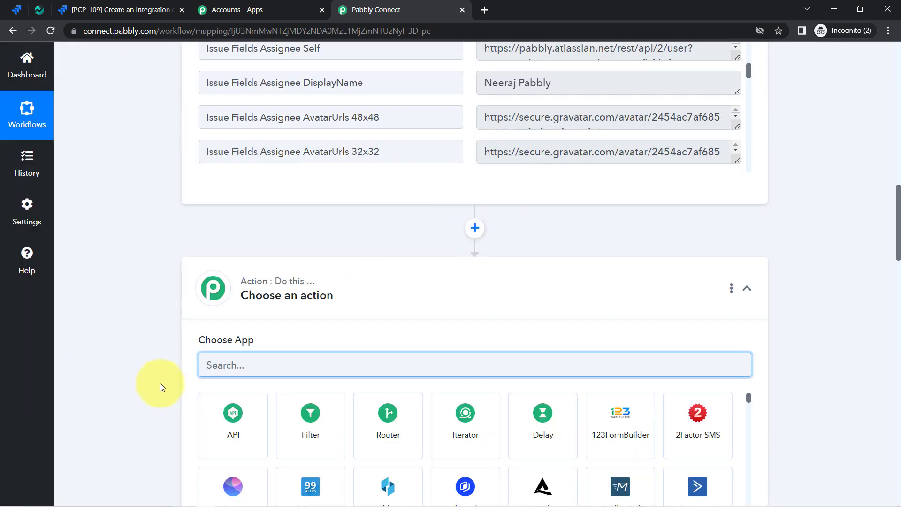
text(date)
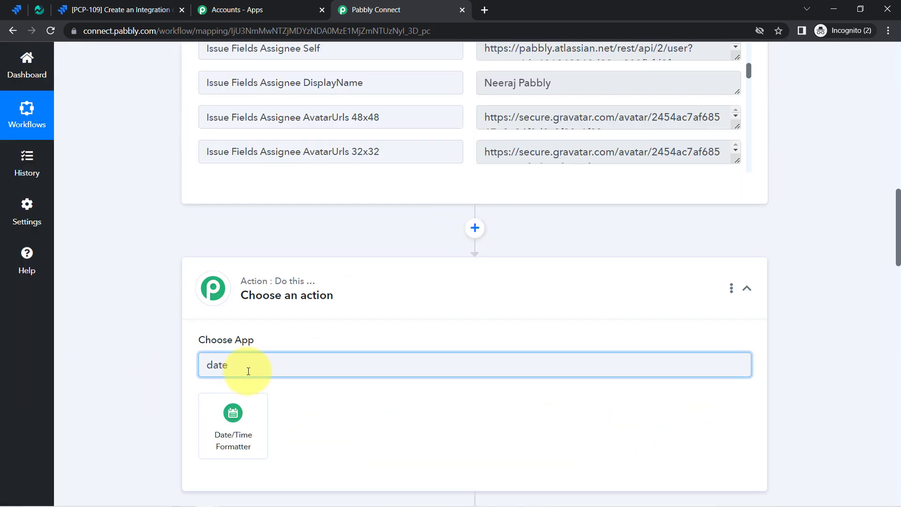
click(235, 424)
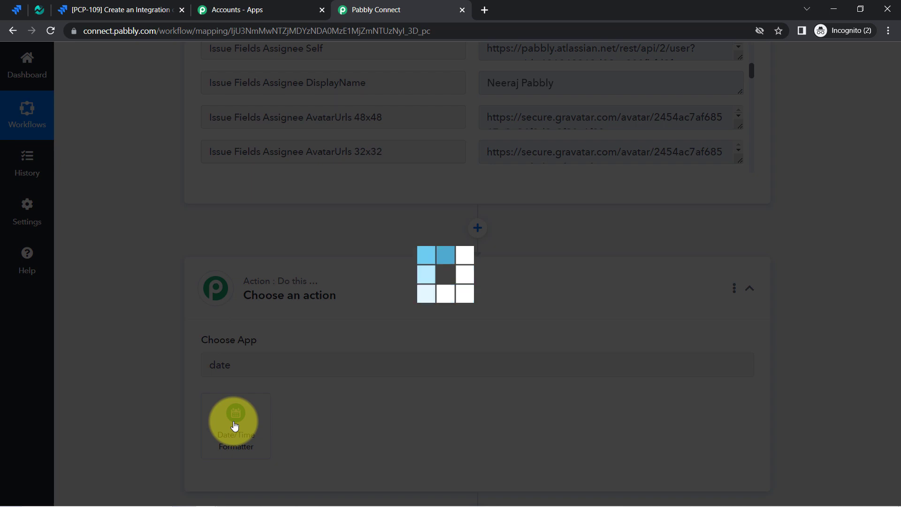
scroll(897, 249, down, 5)
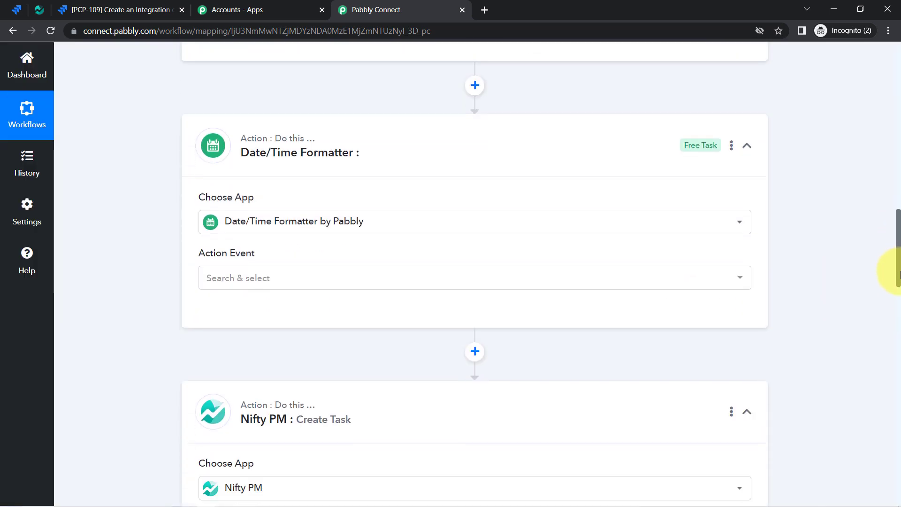
click(264, 196)
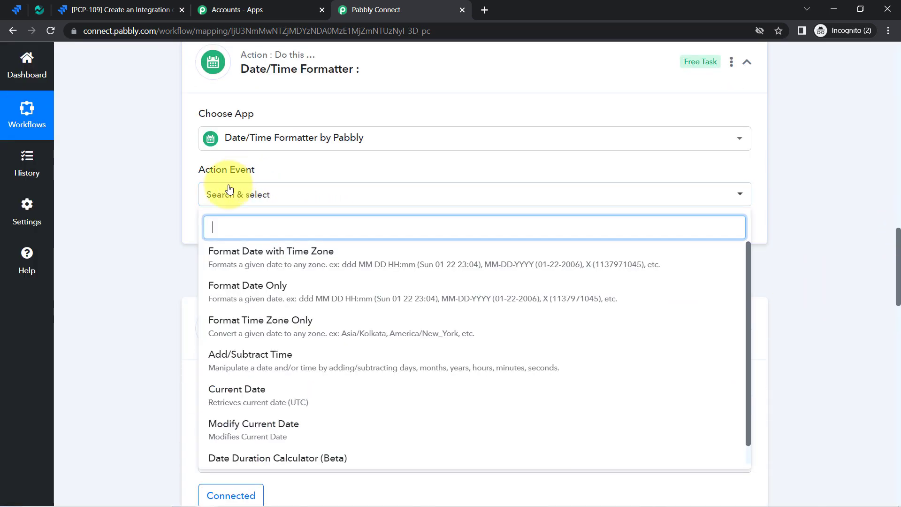
click(240, 249)
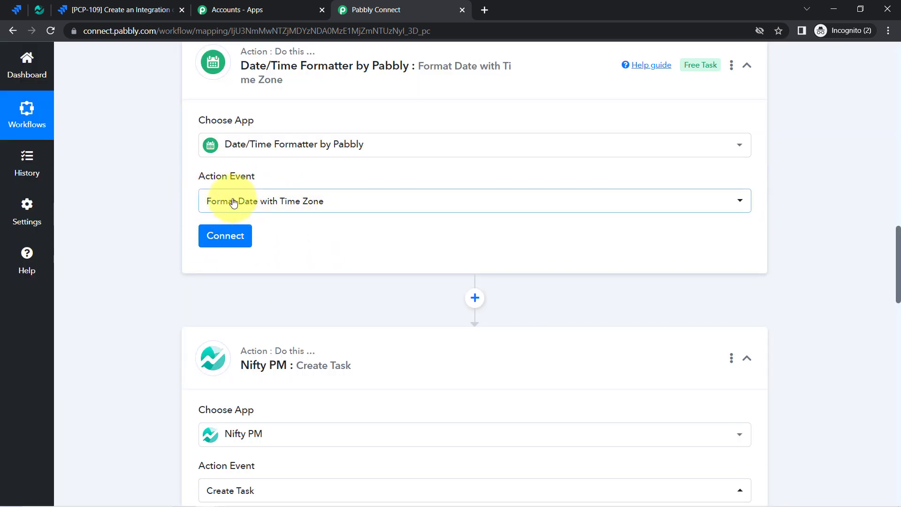
click(211, 241)
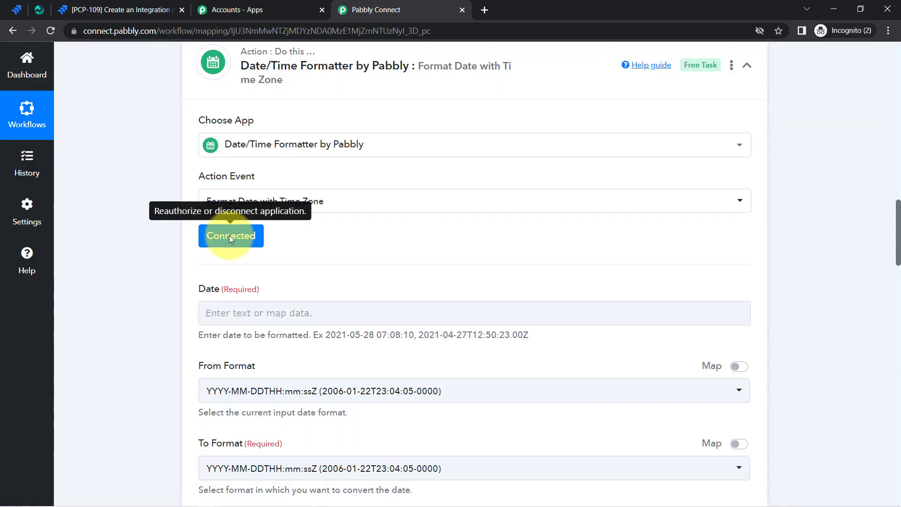
Step: Search the Jira trigger data for "date" and map Issue Fields Duedate to the formatter's Date field
drag(897, 250, 898, 275)
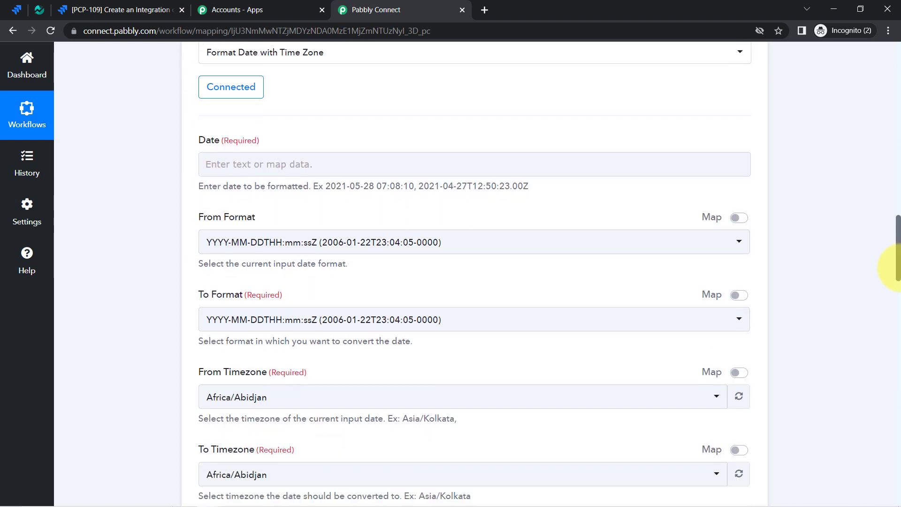
click(270, 131)
click(200, 131)
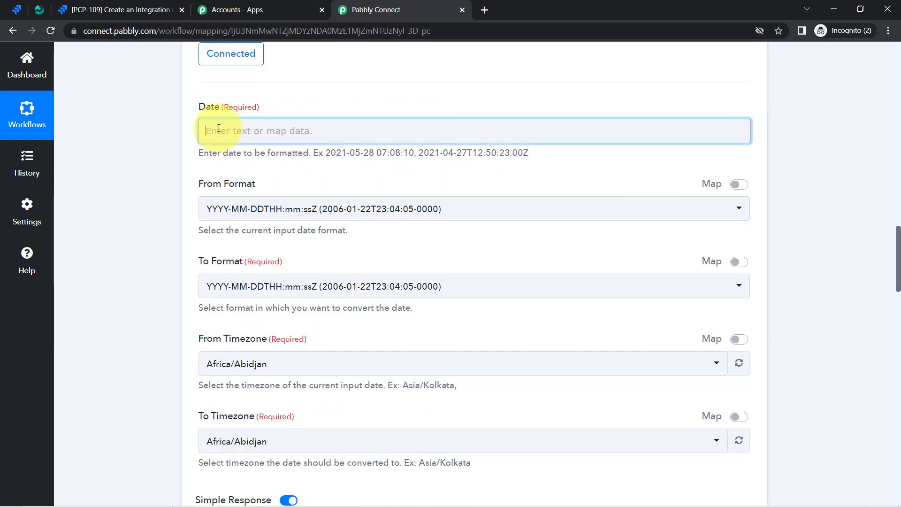
click(288, 224)
click(239, 186)
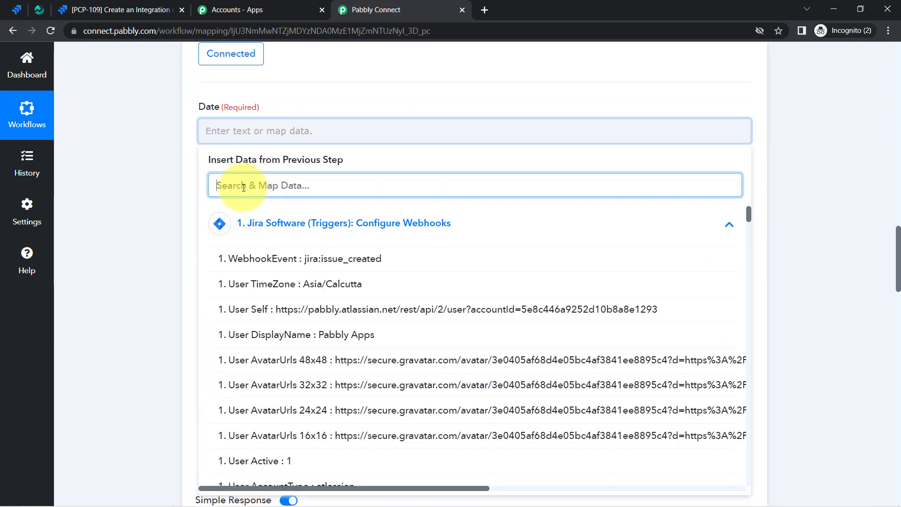
text(date)
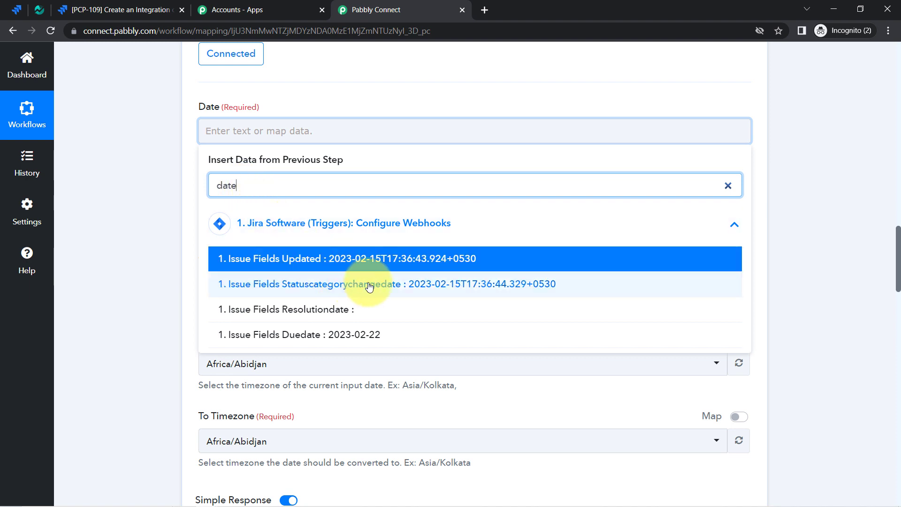
click(297, 344)
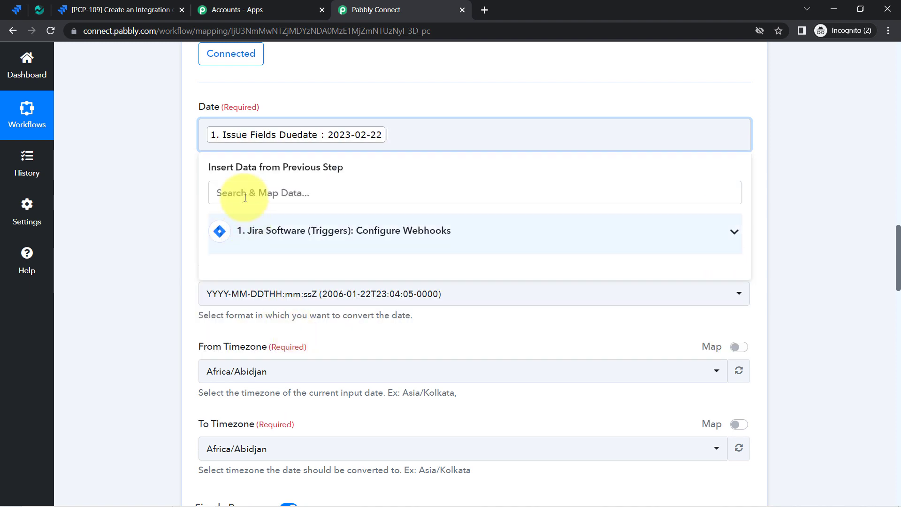
click(176, 211)
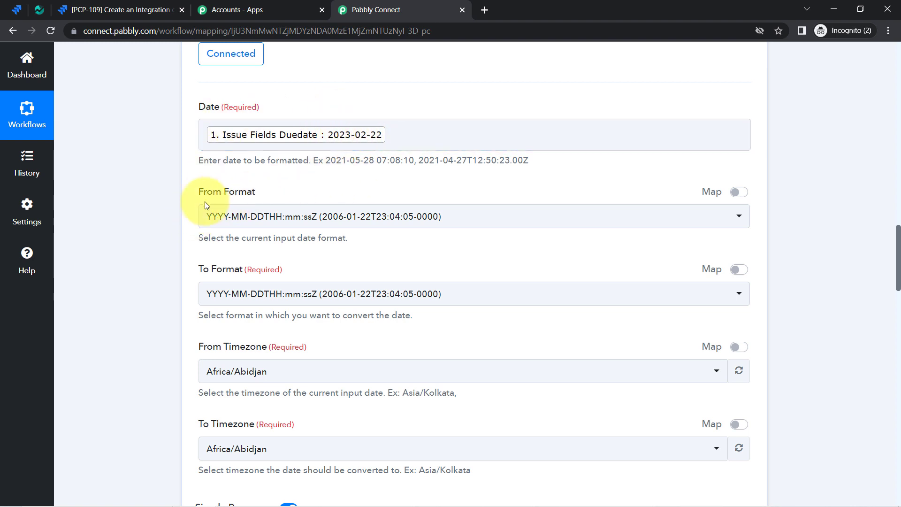
Step: Set the formatter's From Format to YYYY-MM-DD (2006-01-22)
click(247, 221)
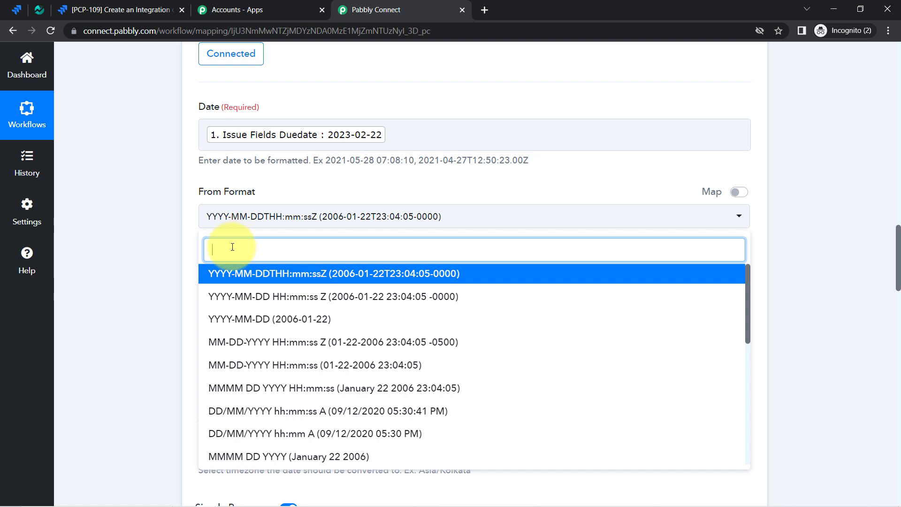
text(yyy)
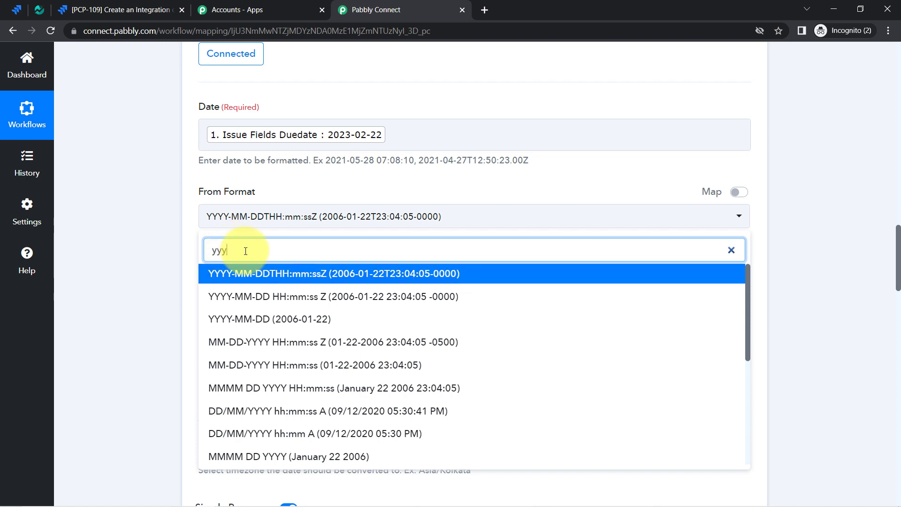
text(y)
click(258, 319)
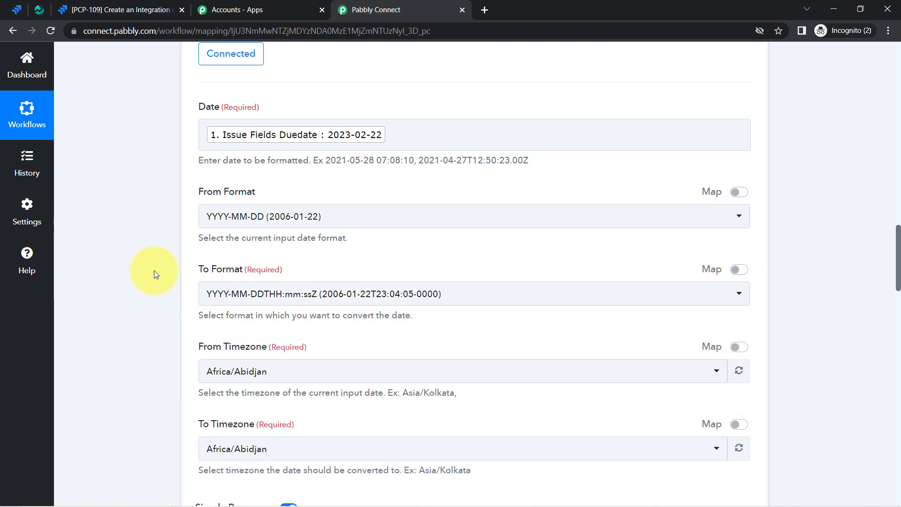
Step: Check Nifty's Due Date example format and set the formatter's To Format to YYYY-MM-DDTHH:mm:ssZ (2006-01-22T23:04:05-0000)
drag(896, 253, 897, 417)
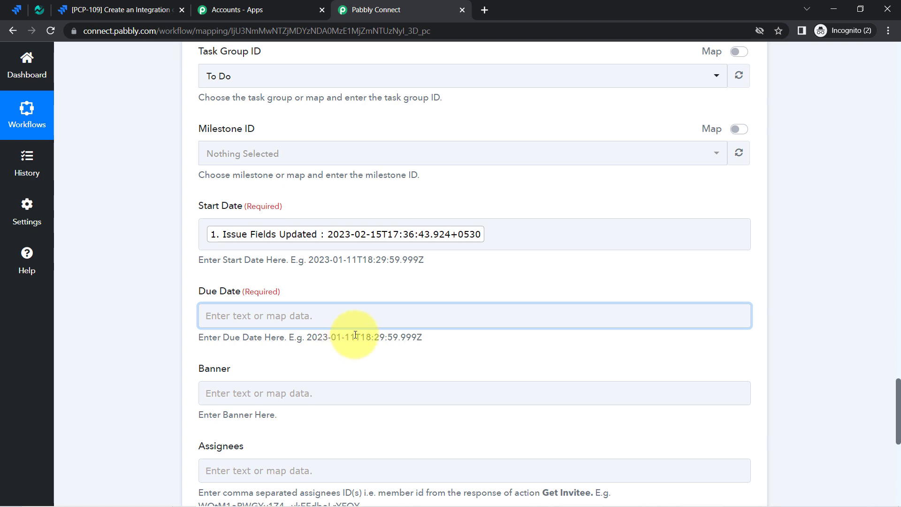
drag(356, 335, 434, 346)
drag(898, 399, 898, 260)
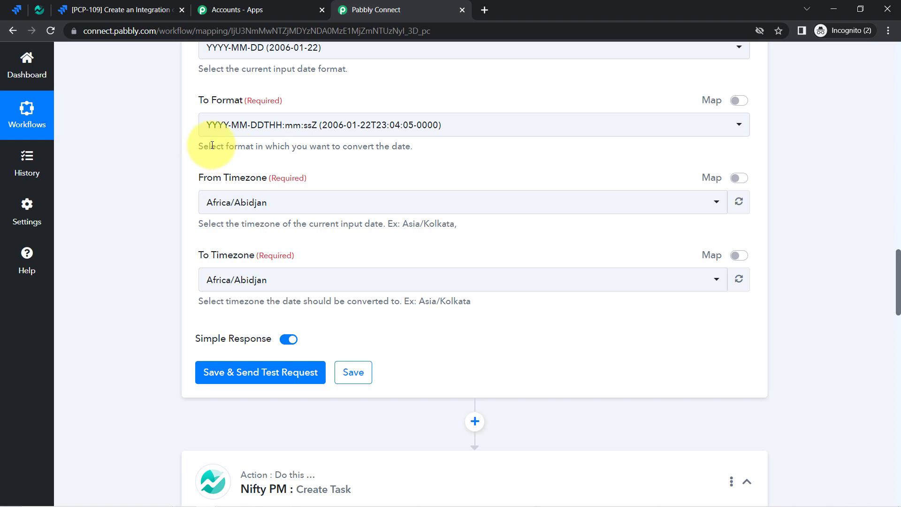
click(291, 135)
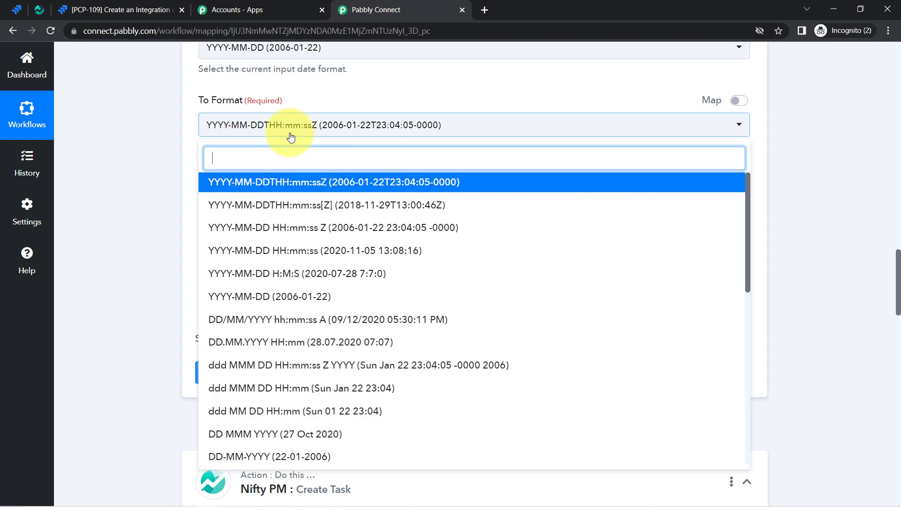
click(323, 186)
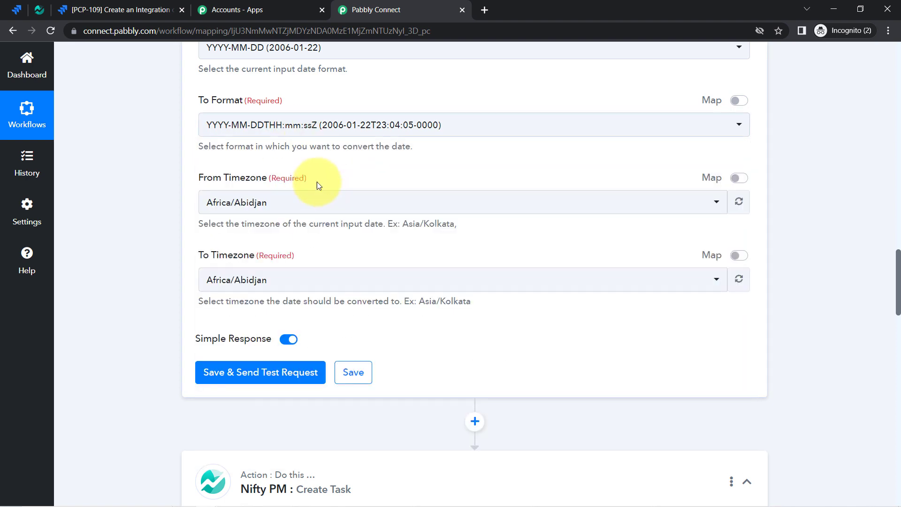
Step: Set the Date/Time Formatter's From Timezone to Asia/Kolkata
drag(207, 177, 271, 181)
click(215, 208)
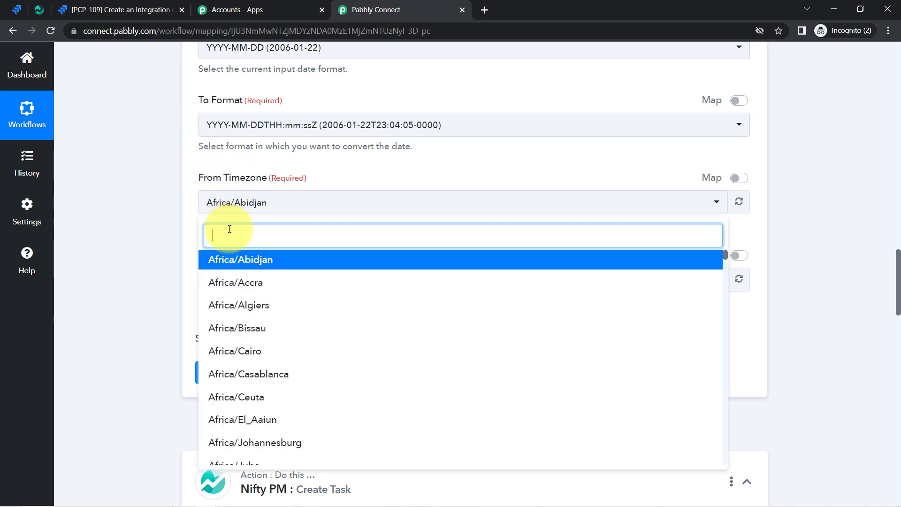
text(asia/)
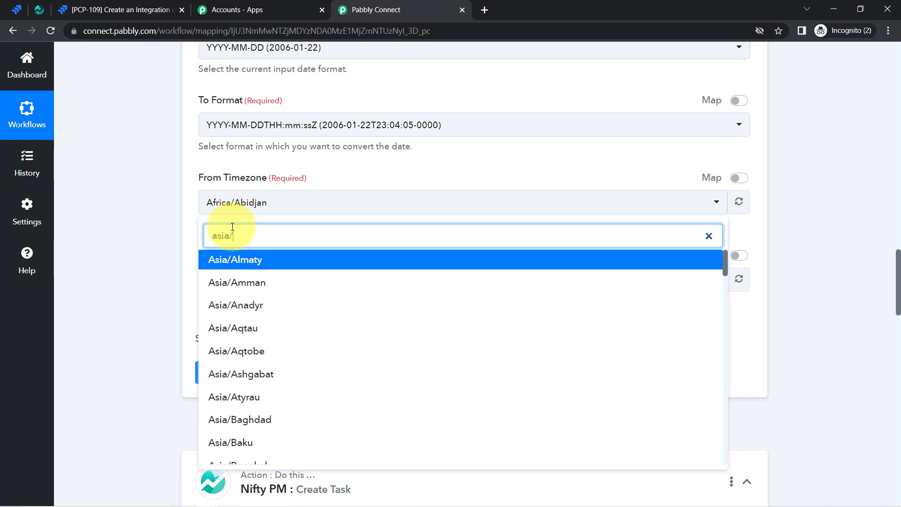
text(ko)
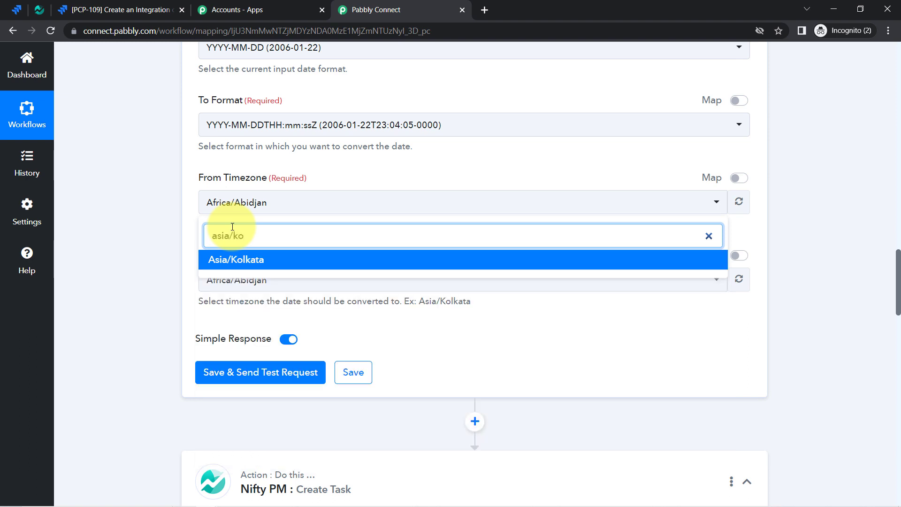
click(214, 260)
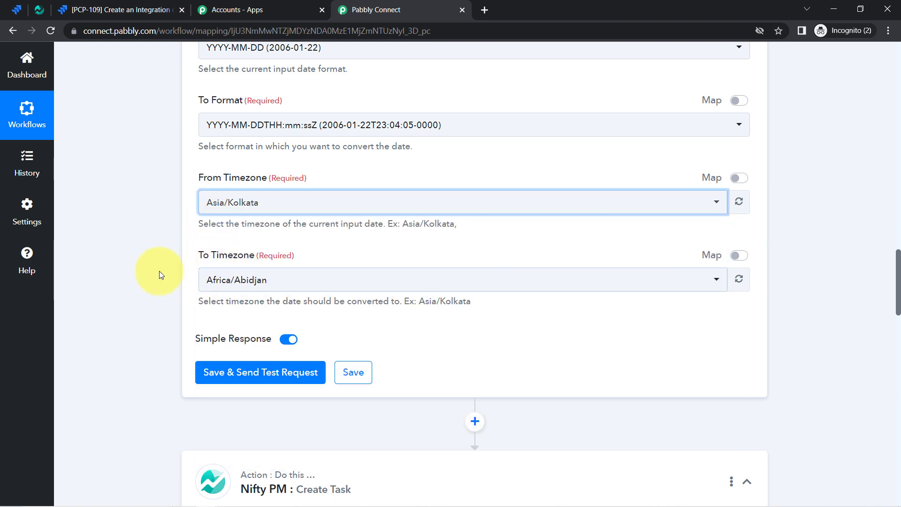
Step: Set the formatter's To Timezone to Etc/UTC, then save the action and send a test request
click(268, 281)
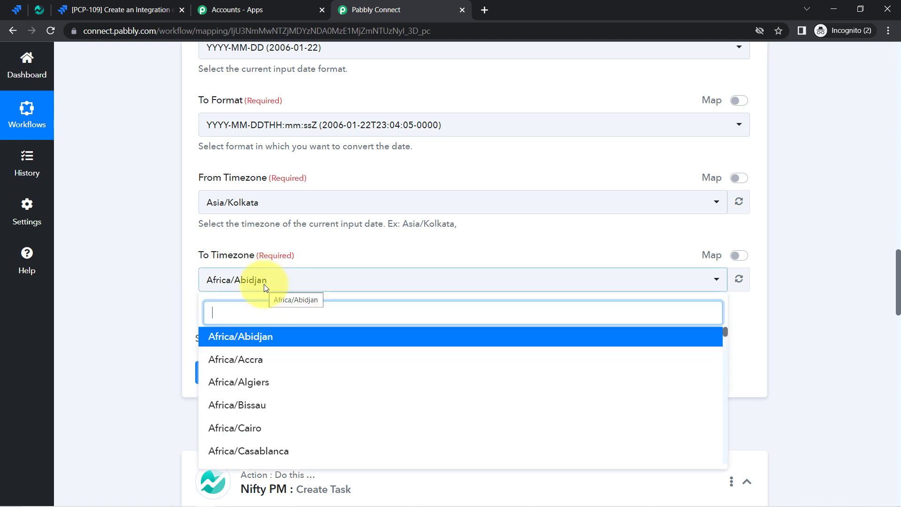
text(etc)
key(ctrl+a)
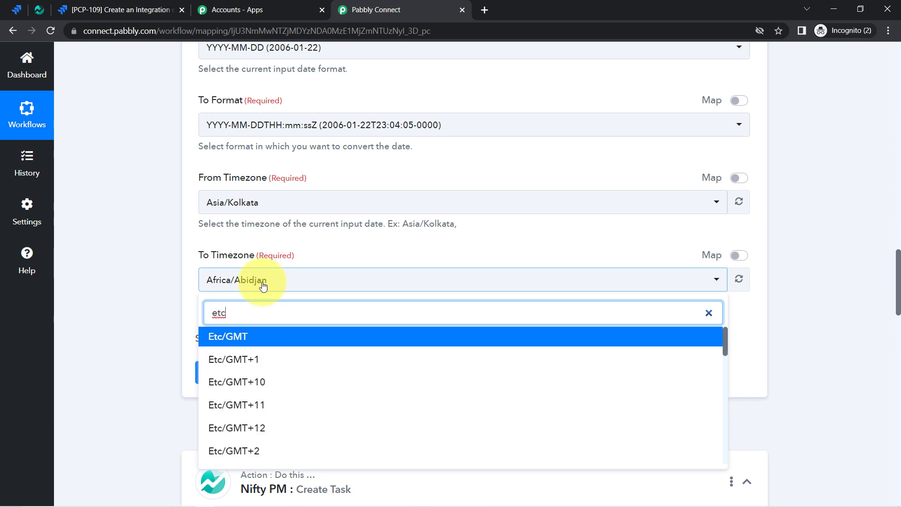
key(BackSpace)
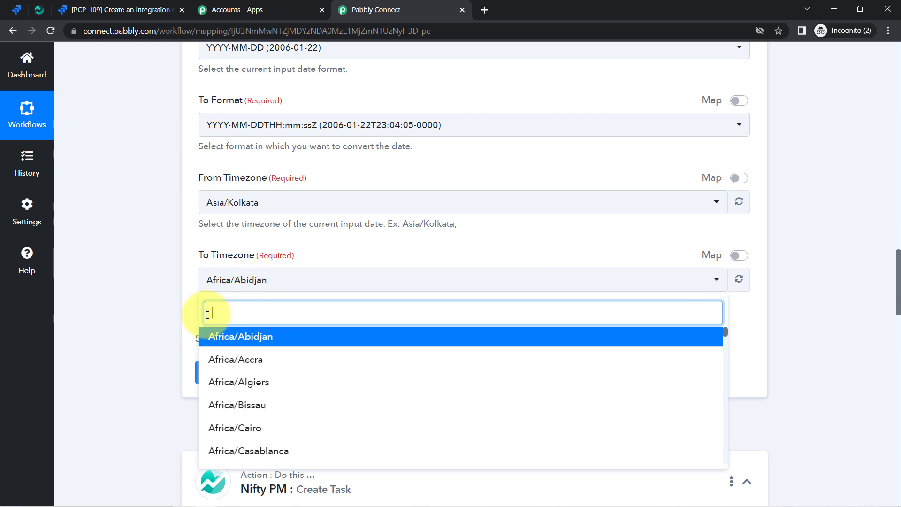
text(etc)
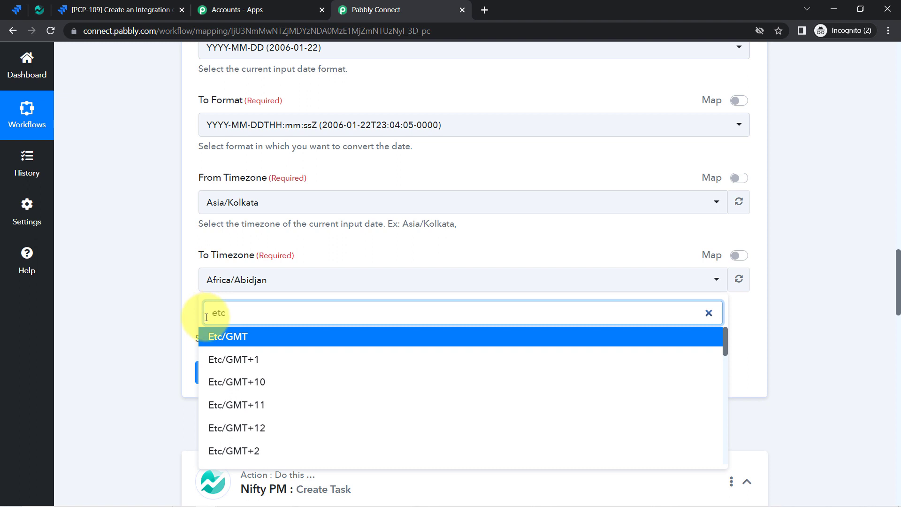
key(BackSpace)
key(BackSpace)
key(BackSpace)
text(et)
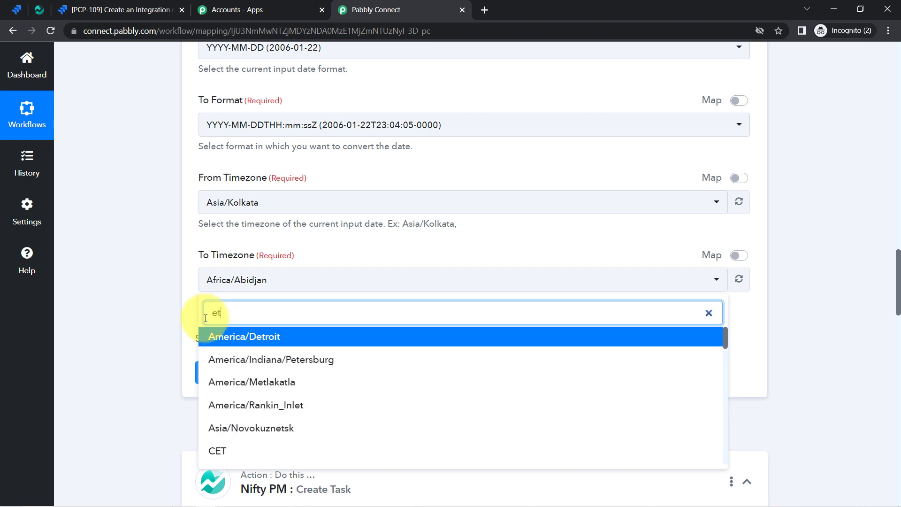
text(c/u)
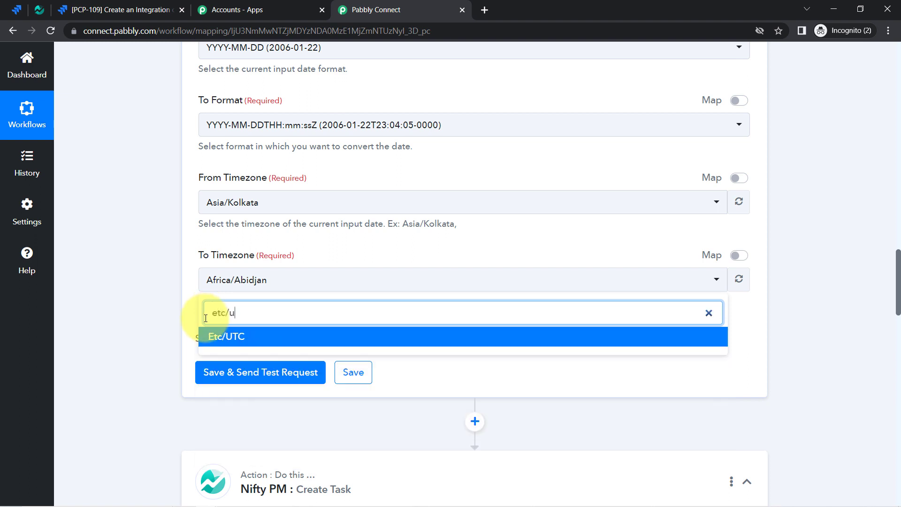
text(t)
click(212, 337)
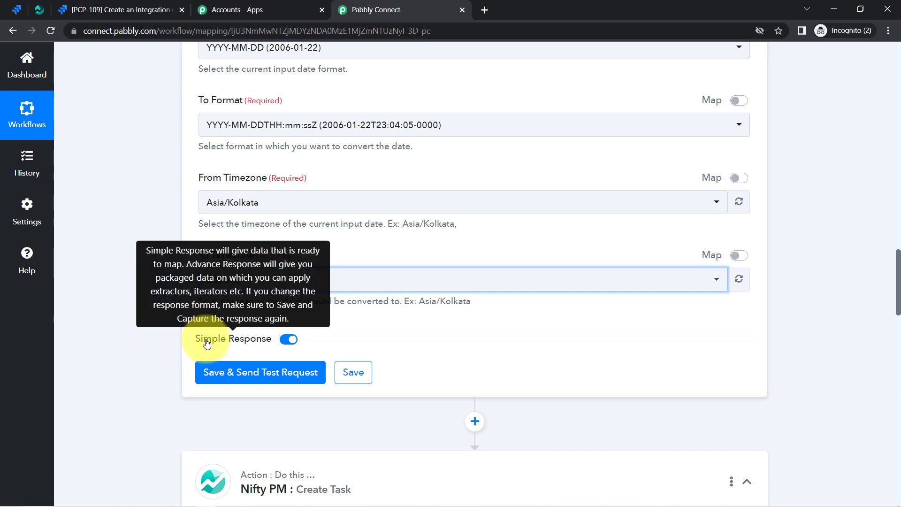
click(217, 369)
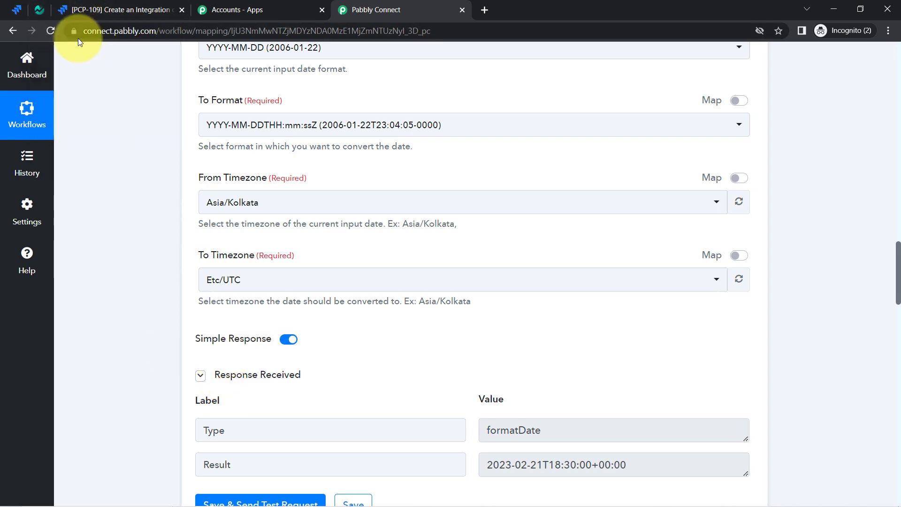
Step: Open the created issue PCP-109 in Jira to check its due date, and return to the Pabbly Connect workflow
click(16, 8)
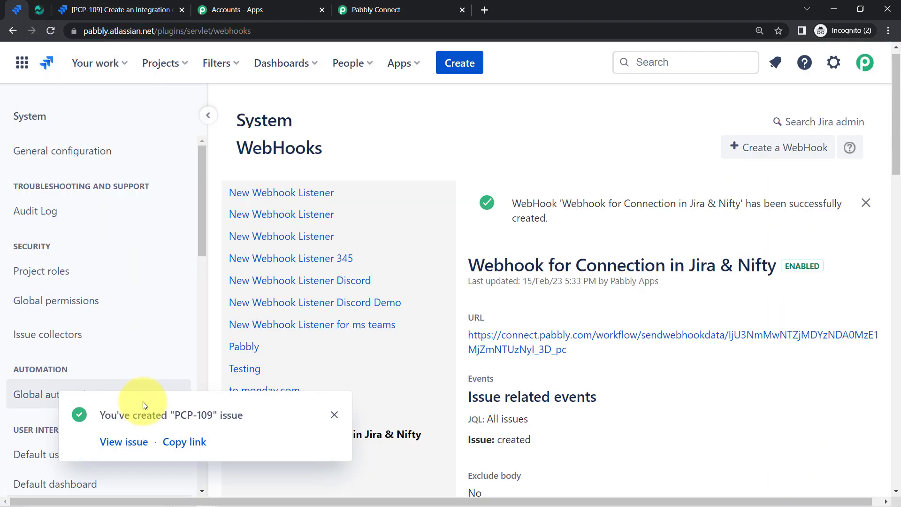
click(124, 442)
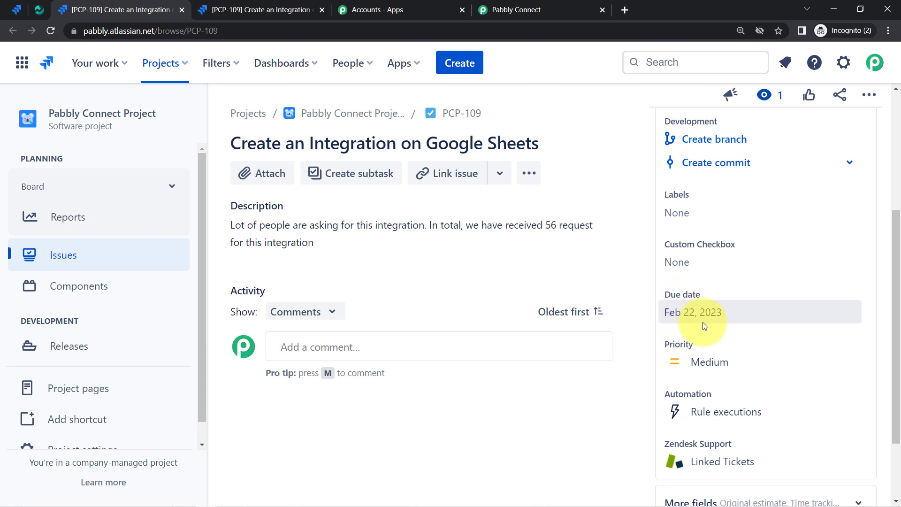
click(513, 5)
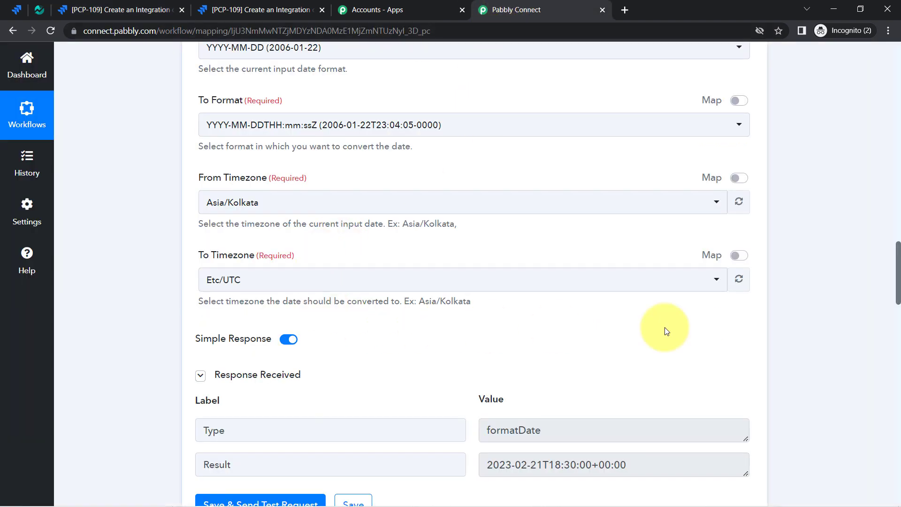
Step: Examine the date and time portions of the formatter's Result value against the Jira due date
scroll(893, 274, down, 5)
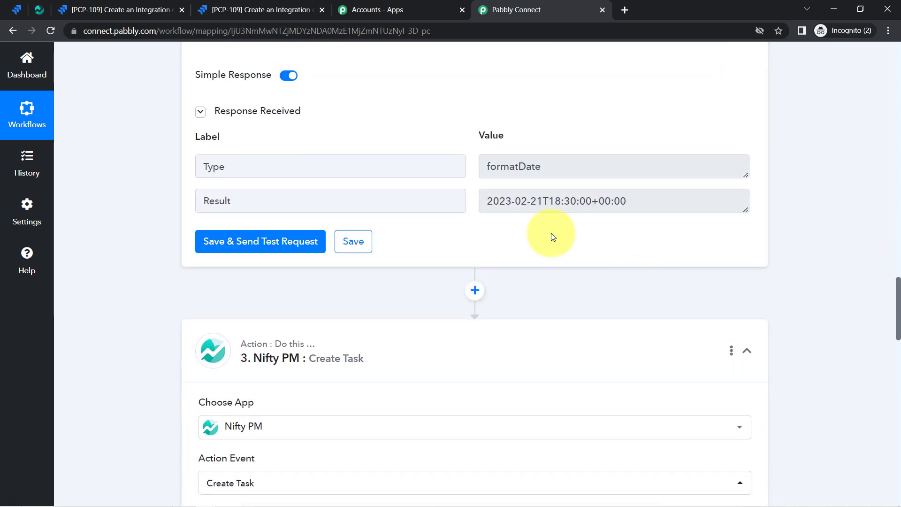
drag(529, 202, 620, 205)
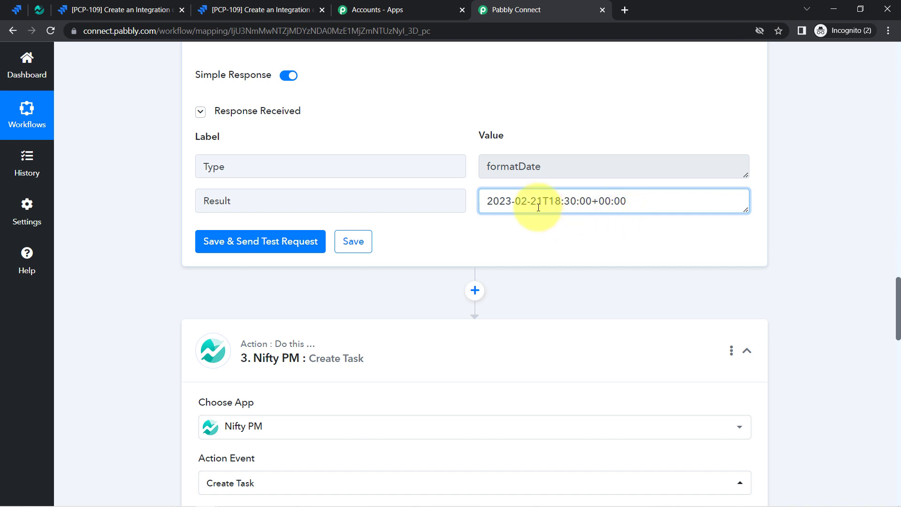
drag(512, 202, 560, 207)
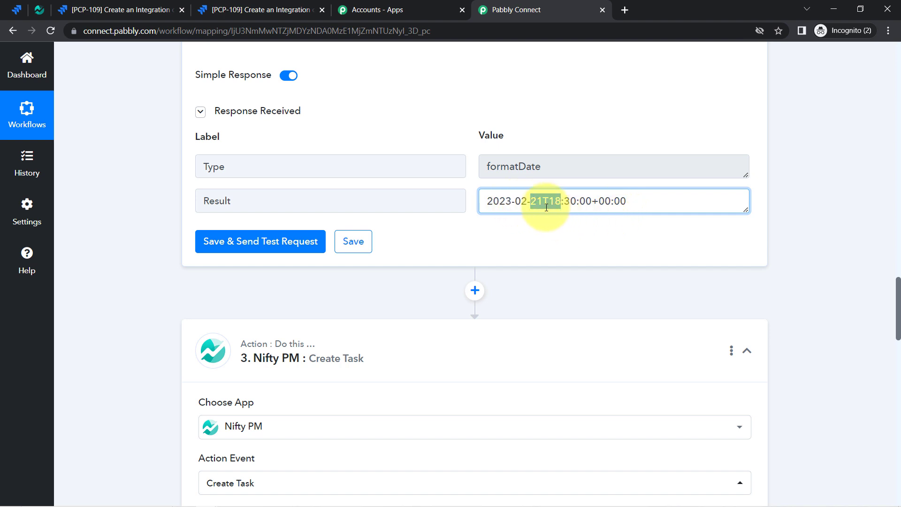
triple_click(544, 202)
double_click(542, 201)
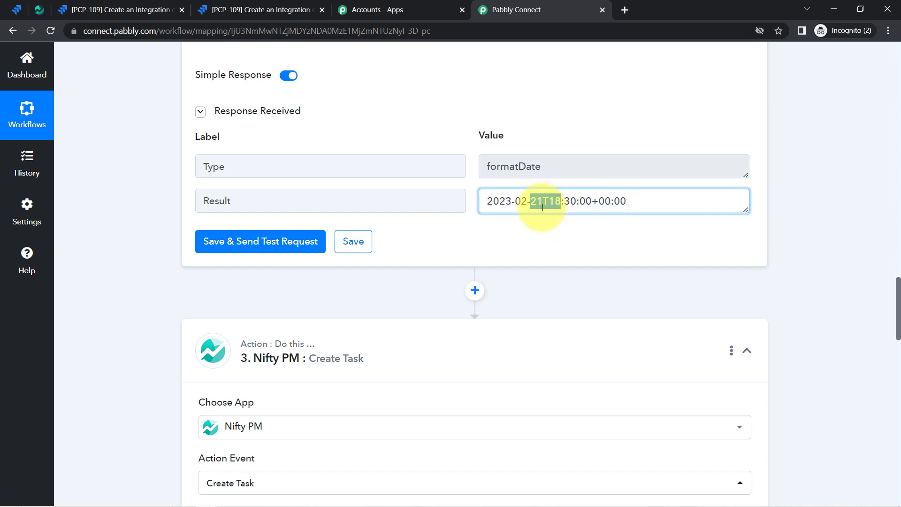
triple_click(603, 201)
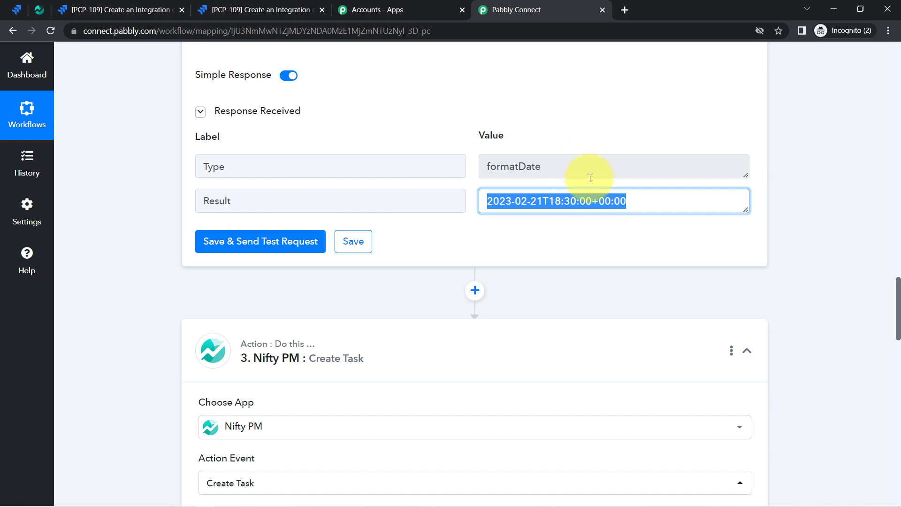
click(592, 207)
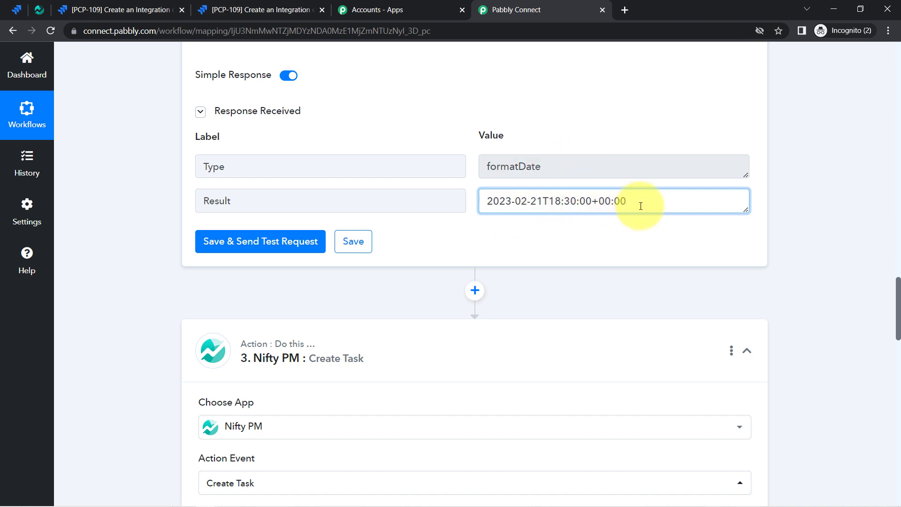
drag(633, 202, 589, 204)
click(550, 210)
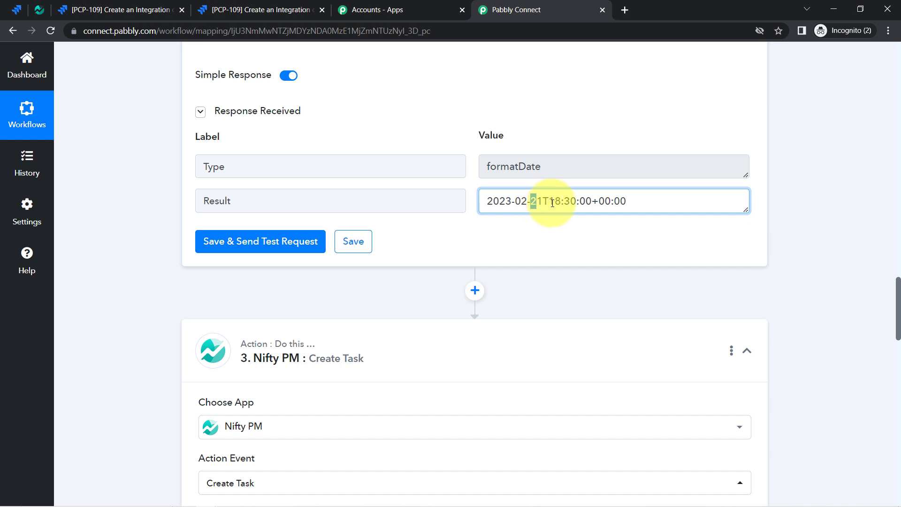
drag(551, 203, 641, 204)
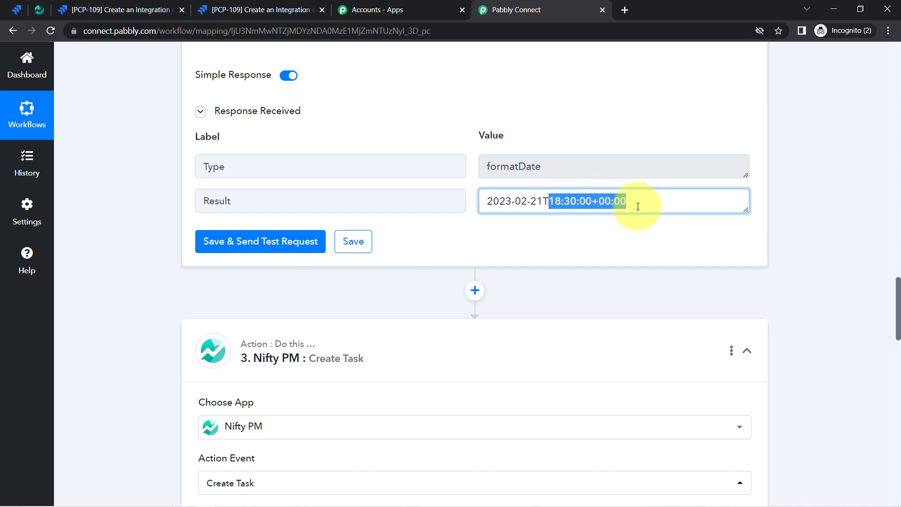
click(519, 203)
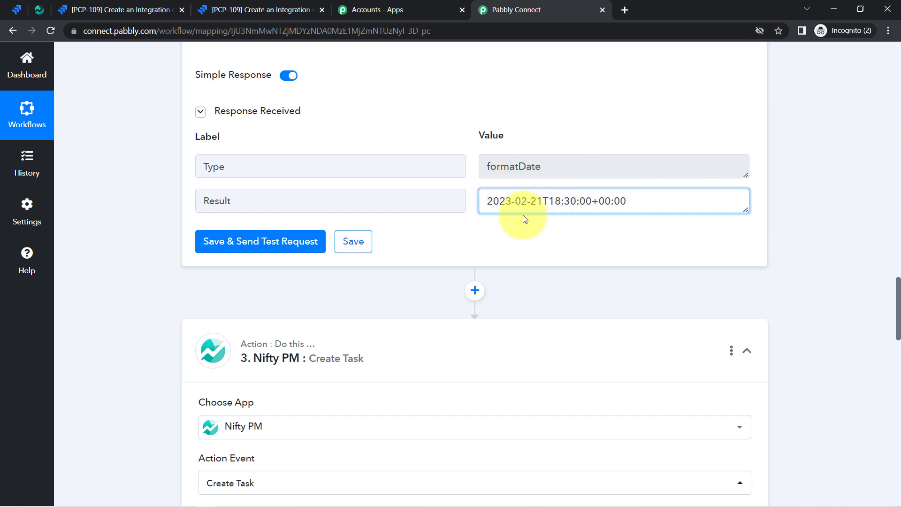
drag(521, 205, 624, 210)
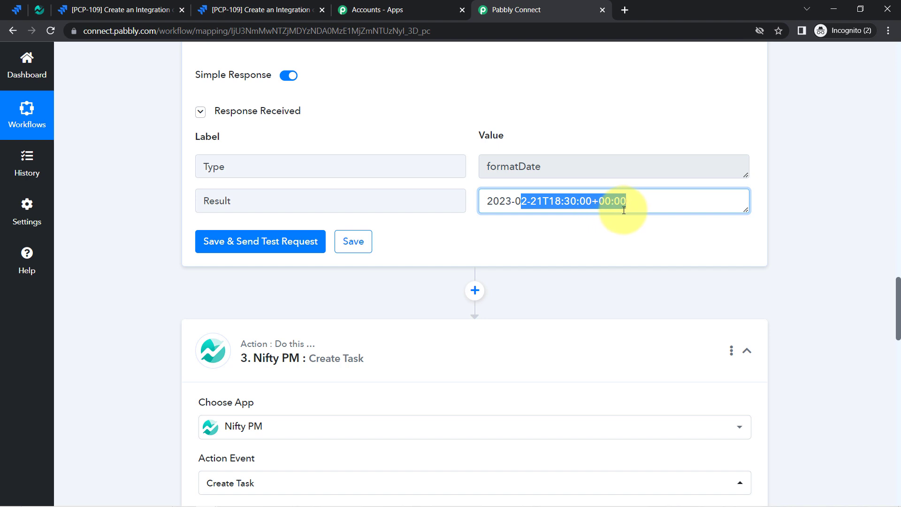
click(587, 203)
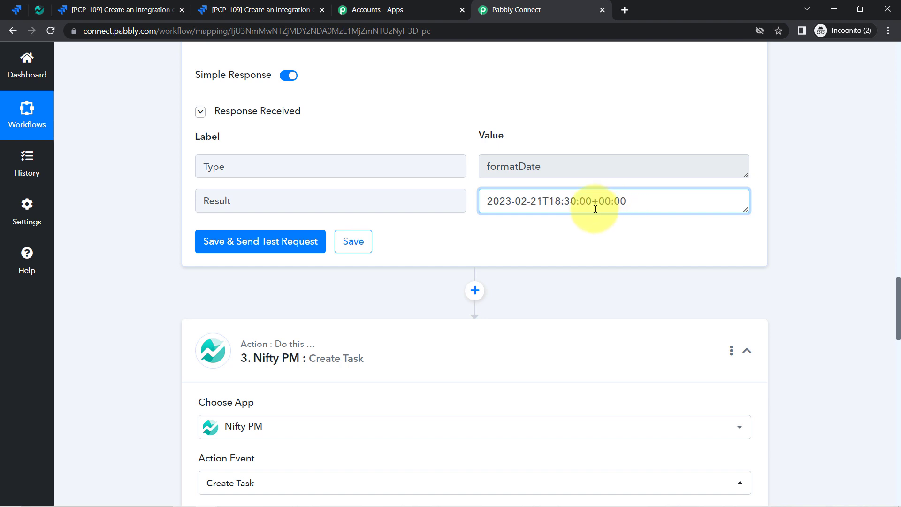
drag(545, 202, 612, 202)
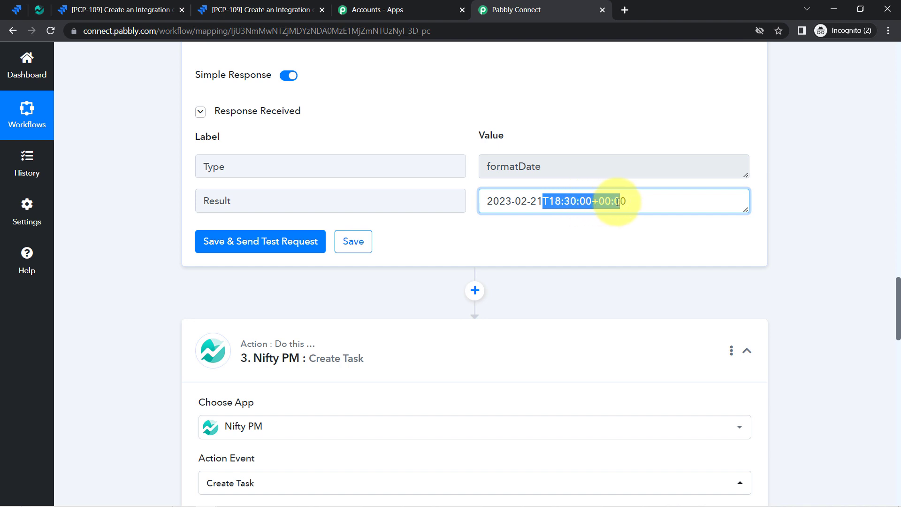
triple_click(541, 201)
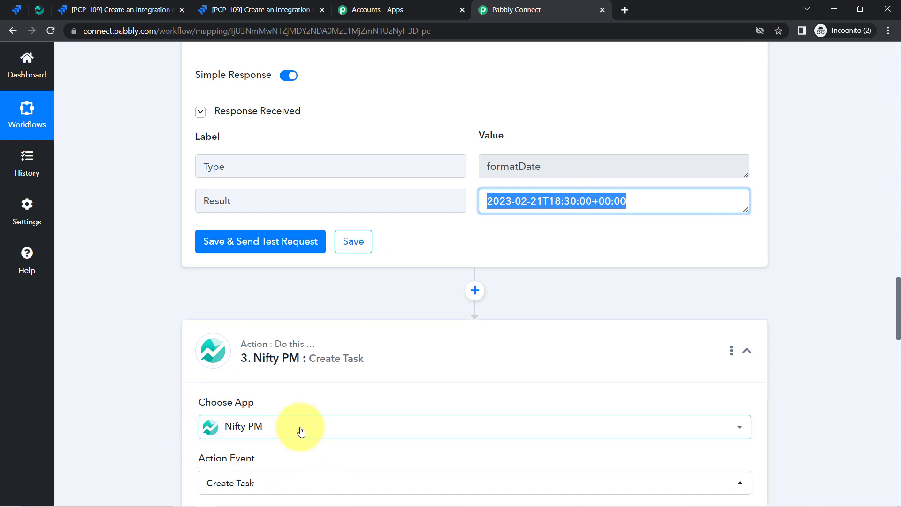
click(511, 210)
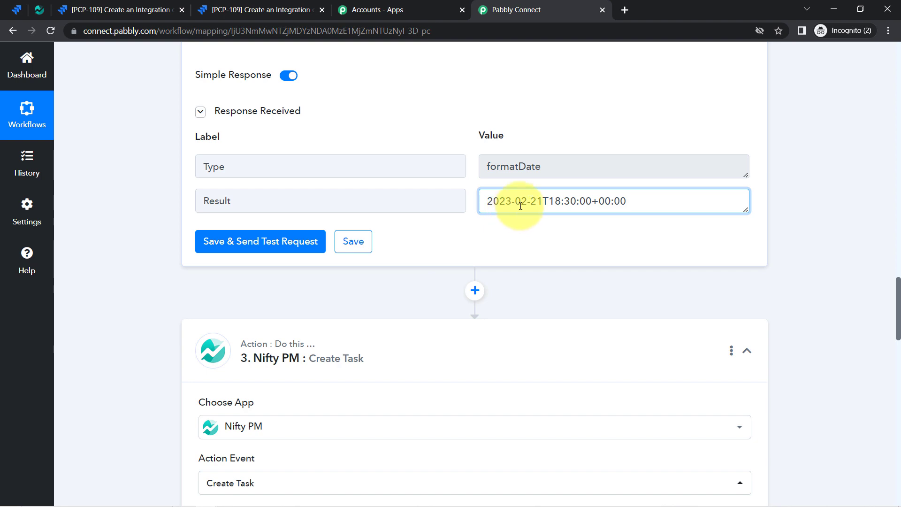
Step: Switch back to issue PCP-109 in Jira to recheck its due date
click(16, 10)
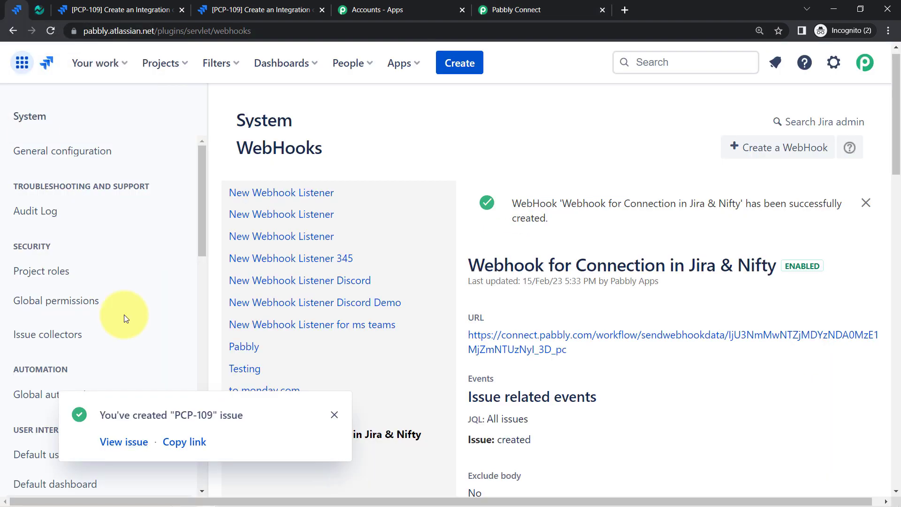
click(68, 6)
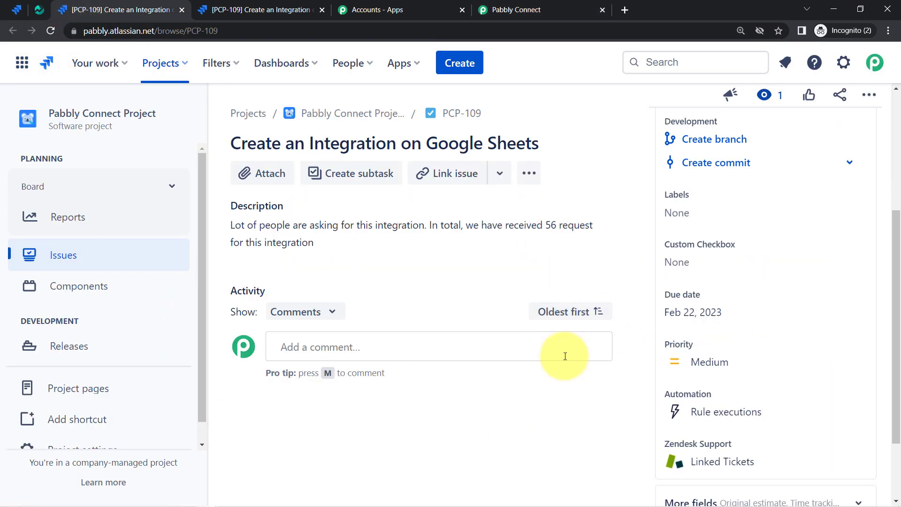
Step: Recheck issue PCP-109's due date in Jira, and return to the Create Task action's Due Date field in Pabbly Connect
drag(684, 315, 723, 313)
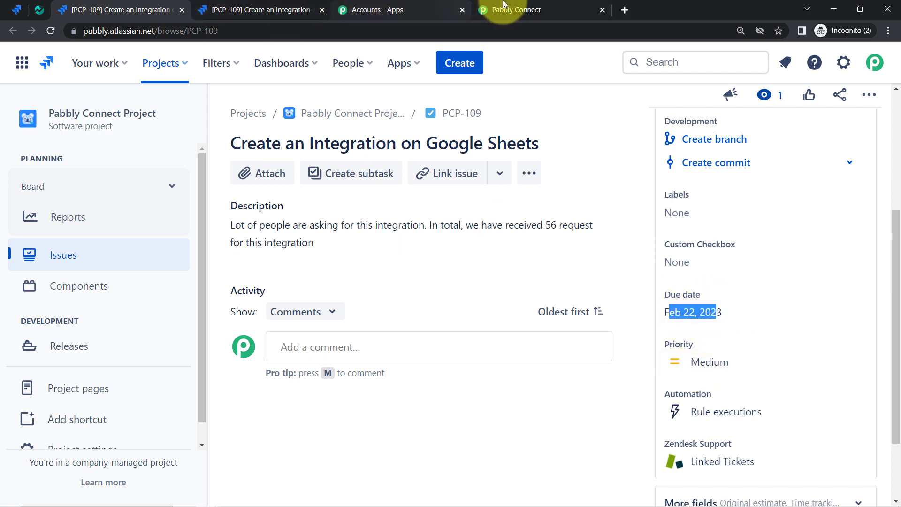
click(516, 9)
drag(897, 316, 896, 443)
click(233, 178)
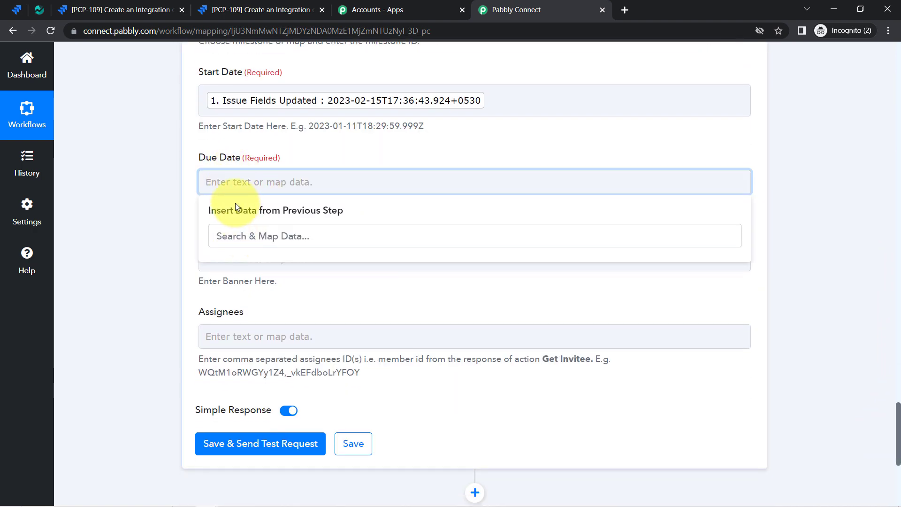
click(173, 234)
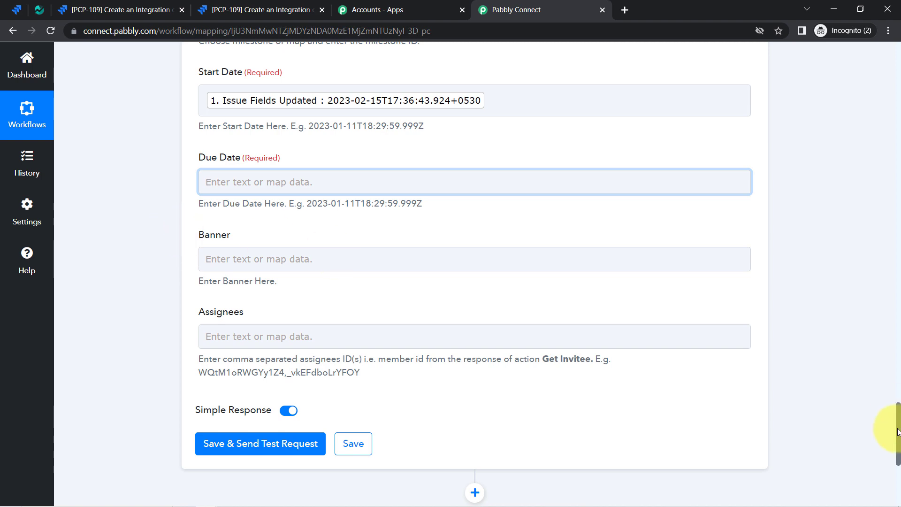
Step: Save the Nifty PM Create Task action's connection again using the existing connection Nifty PM #2
drag(897, 431, 890, 344)
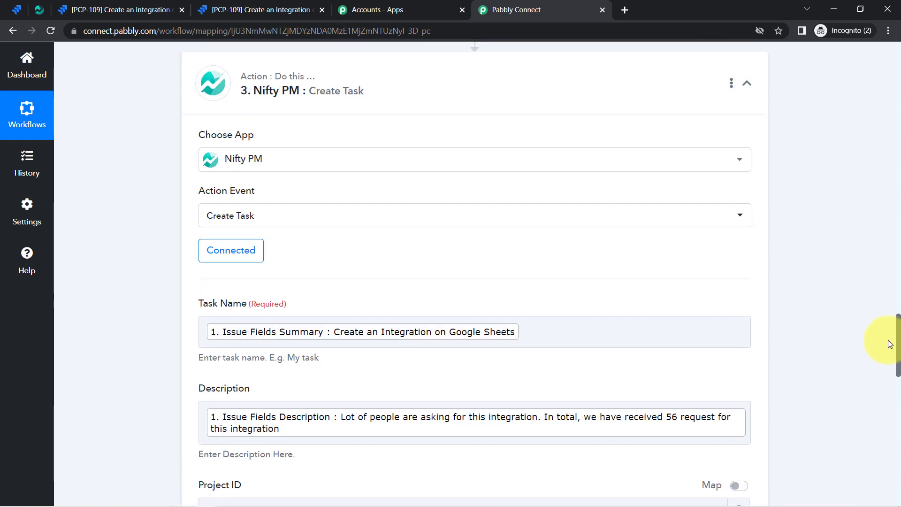
click(222, 249)
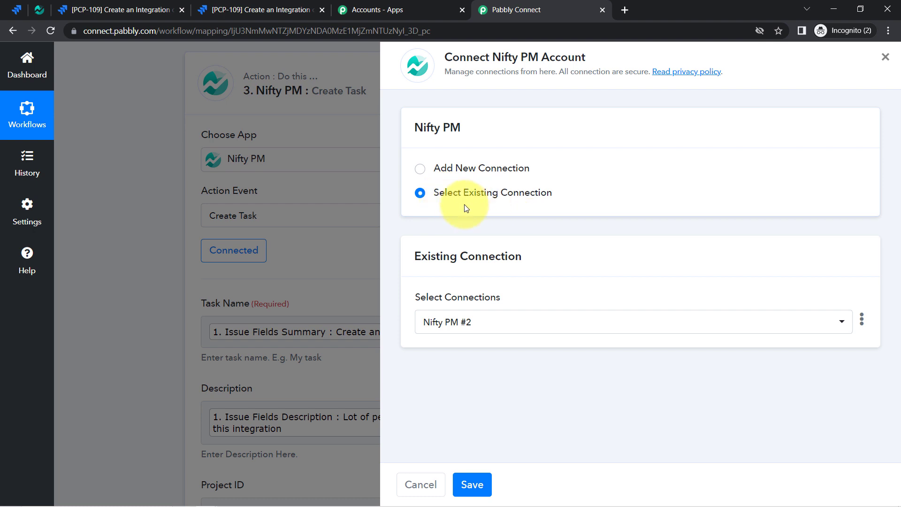
click(472, 486)
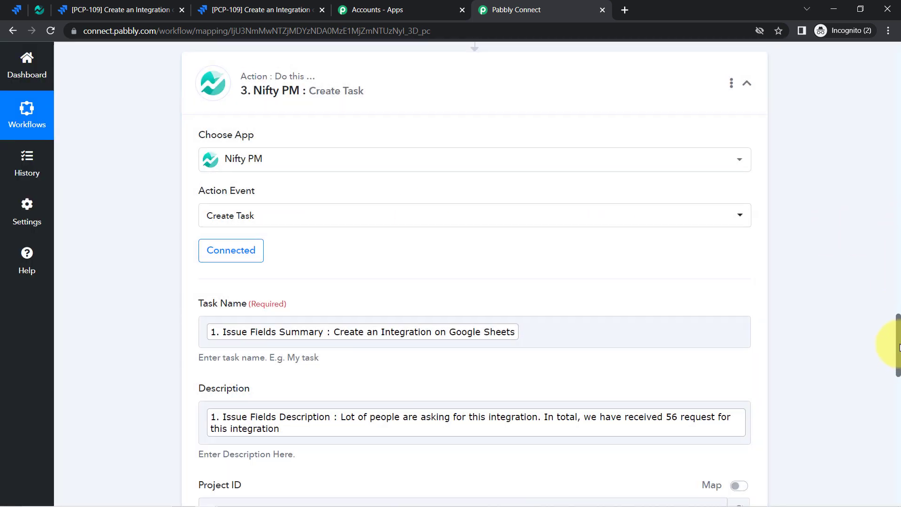
Step: Map the Date/Time Formatter's Result value to the Due Date of the Nifty PM Create Task action
drag(899, 347, 893, 434)
click(222, 164)
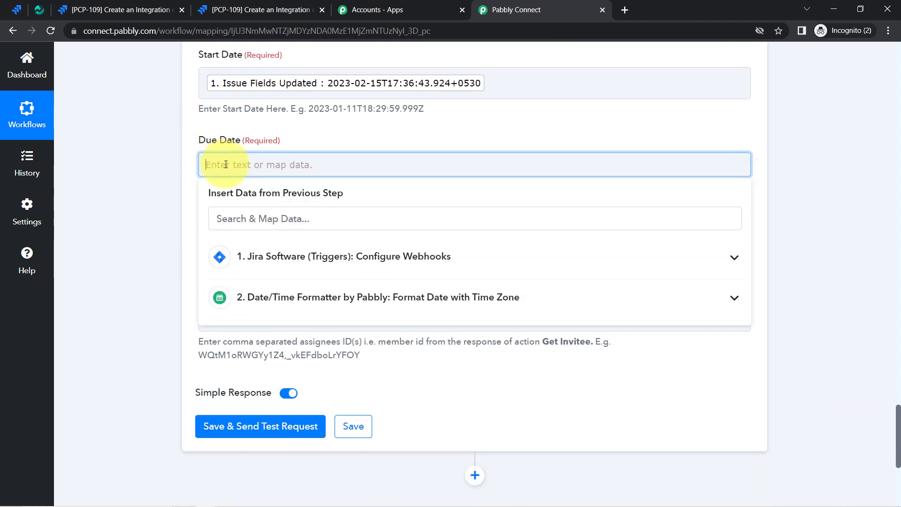
click(318, 302)
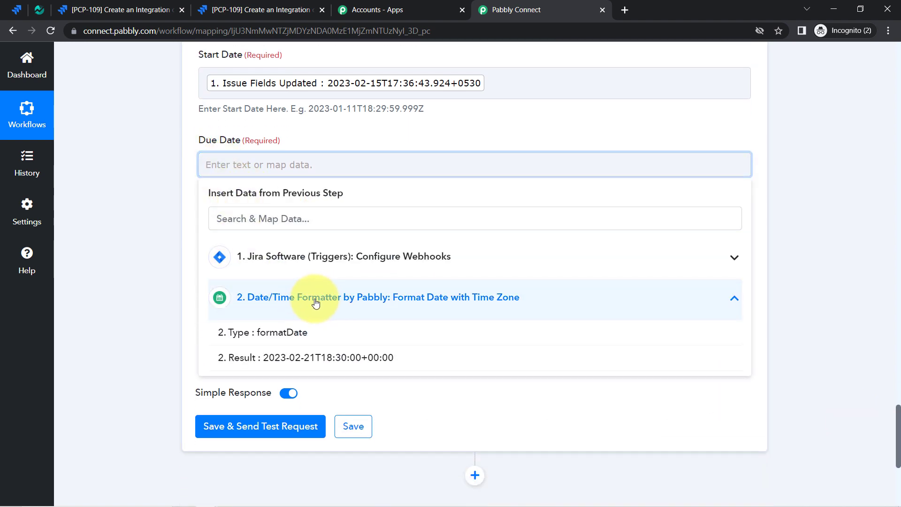
click(333, 362)
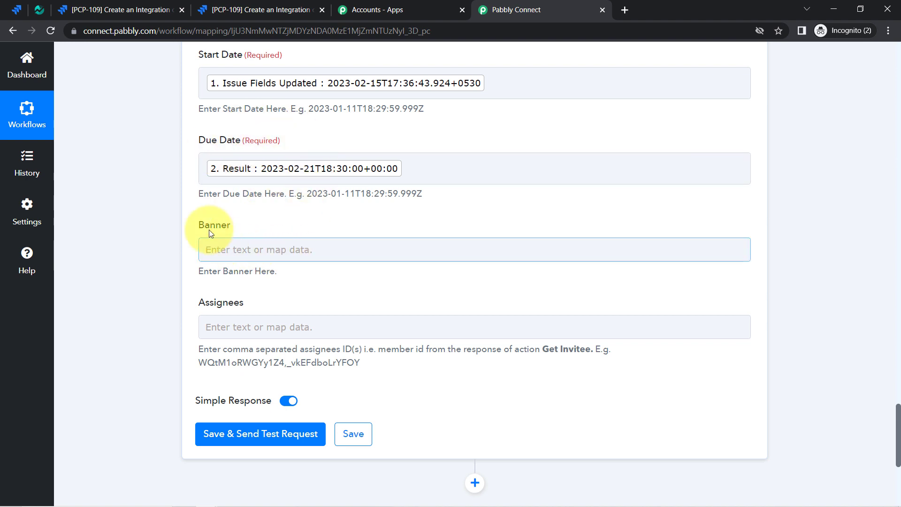
Step: Examine the Banner and Assignees fields of the Create Task action and the hint on where assignee IDs come from
drag(198, 230, 205, 229)
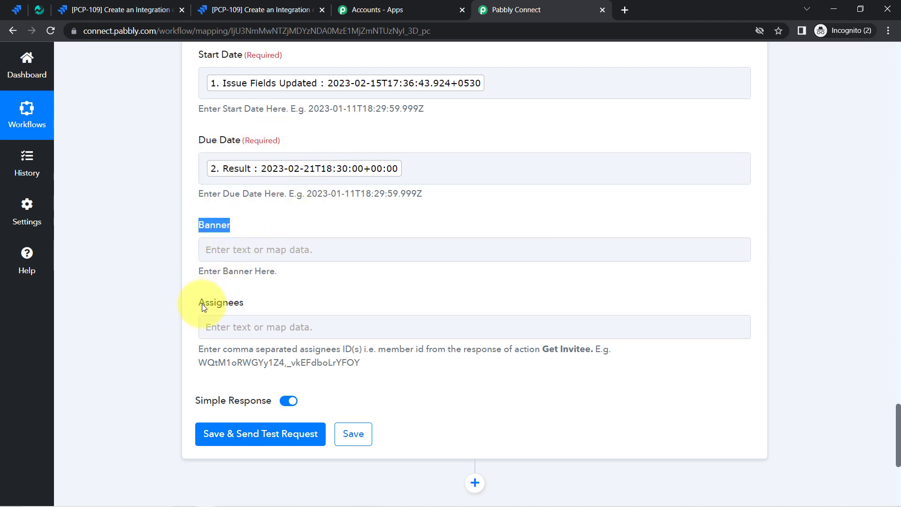
drag(202, 304, 259, 307)
click(182, 321)
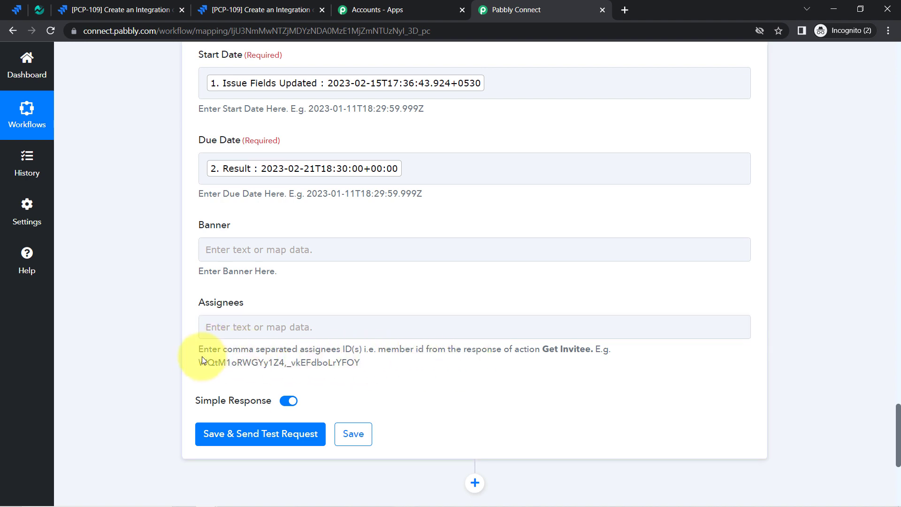
drag(225, 369, 413, 362)
click(295, 345)
drag(299, 352, 365, 350)
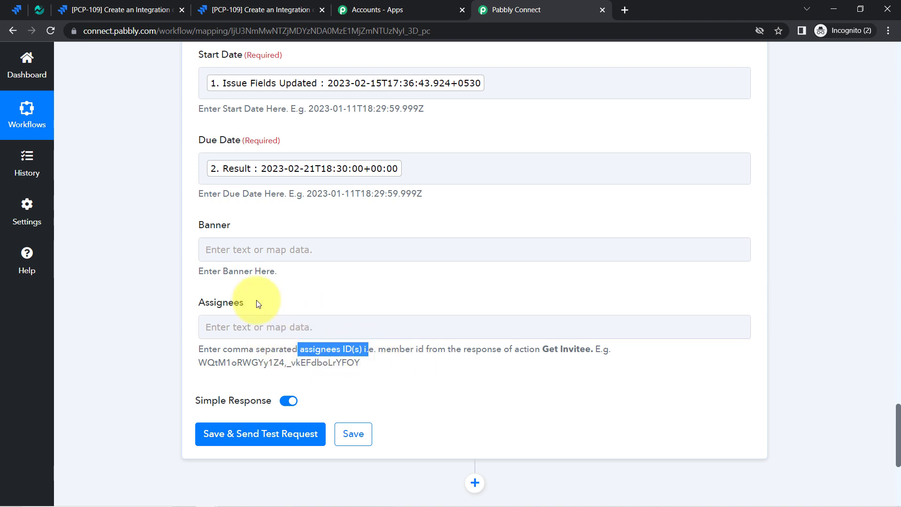
click(247, 343)
drag(543, 352, 601, 354)
click(600, 355)
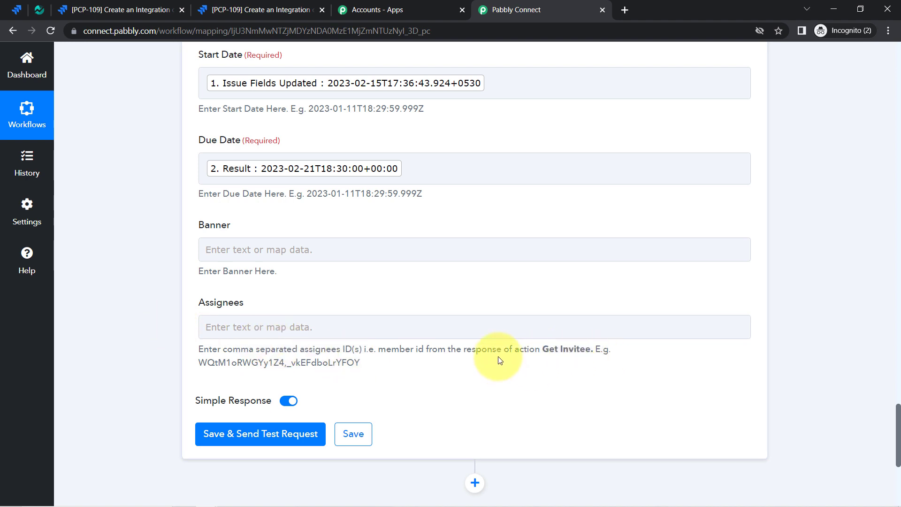
drag(499, 351, 601, 353)
click(573, 352)
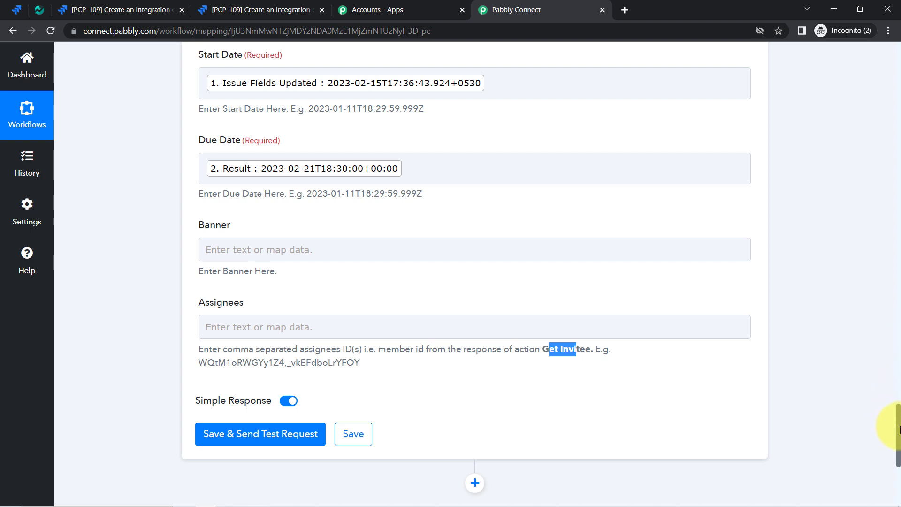
Step: Insert a Nifty PM action with the Get Invitee event between the Date/Time Formatter and Create Task actions
drag(898, 428, 861, 311)
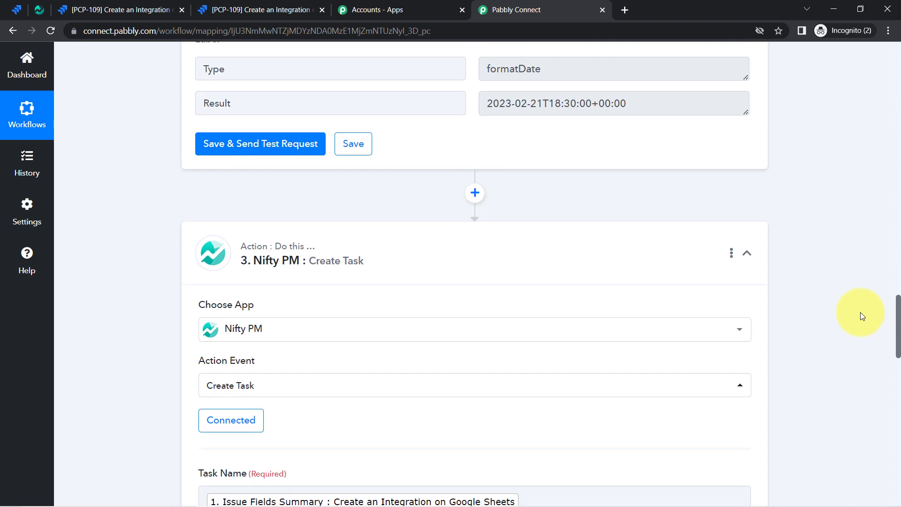
click(474, 194)
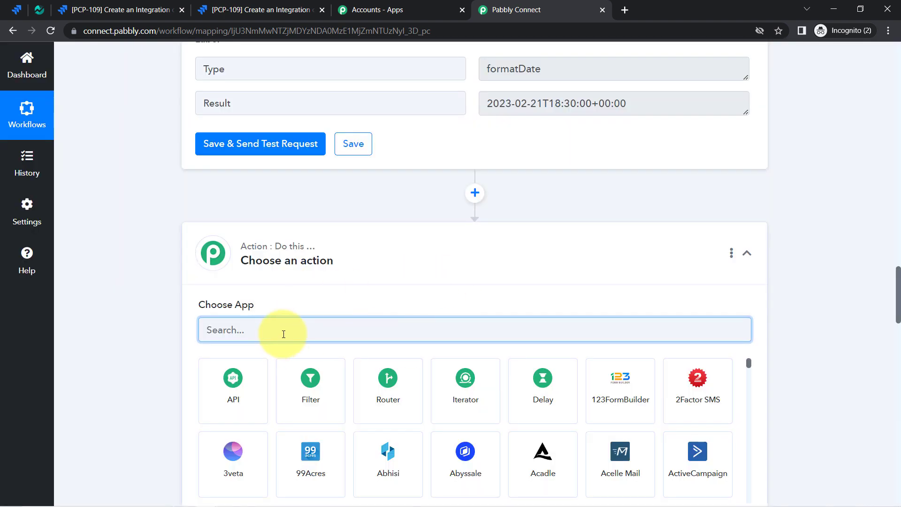
text(nif)
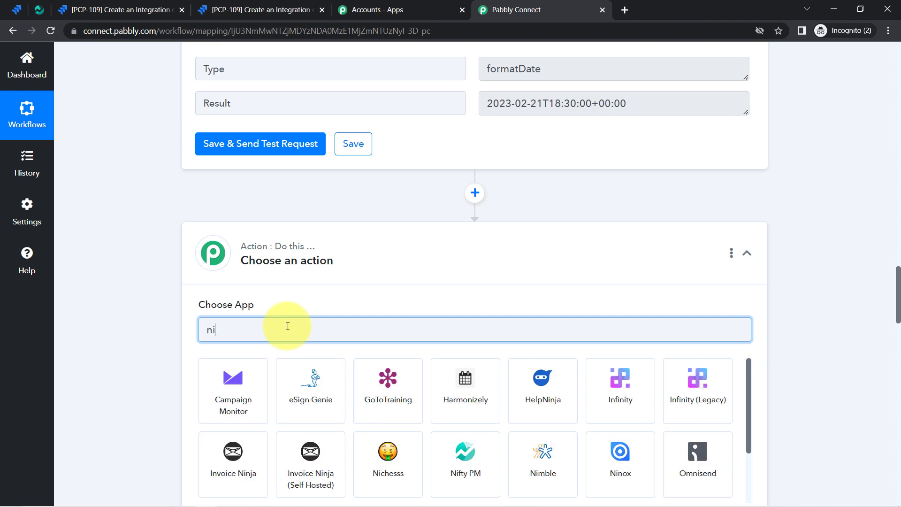
click(251, 383)
click(231, 382)
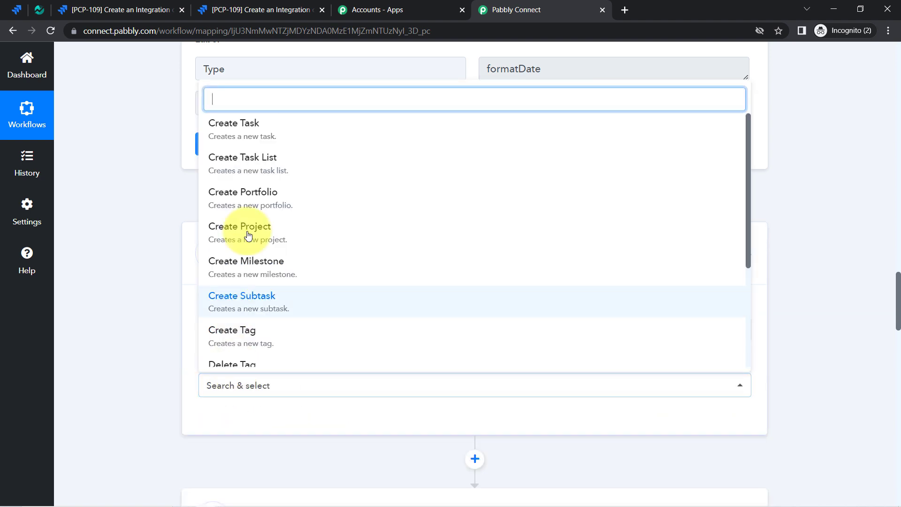
text(get)
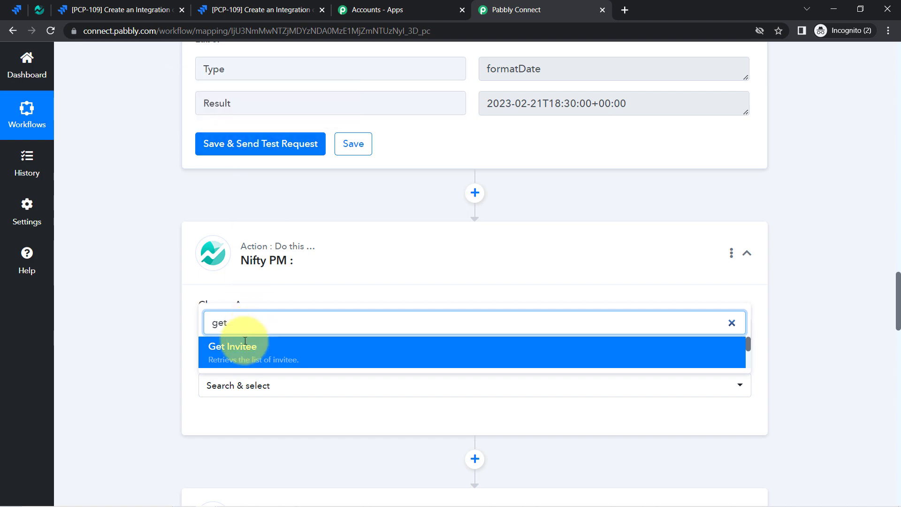
click(228, 348)
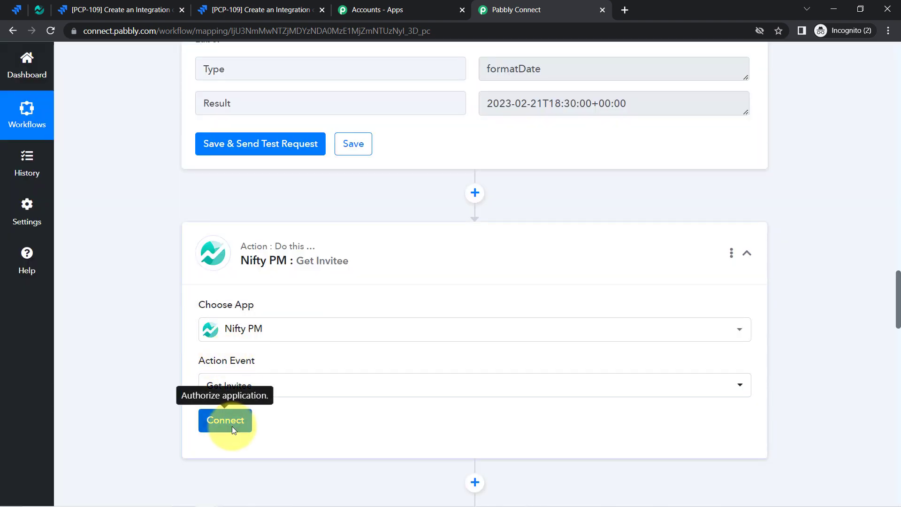
Step: Connect the Get Invitee action through the existing connection Nifty PM #2, then save it and send a test request
click(232, 427)
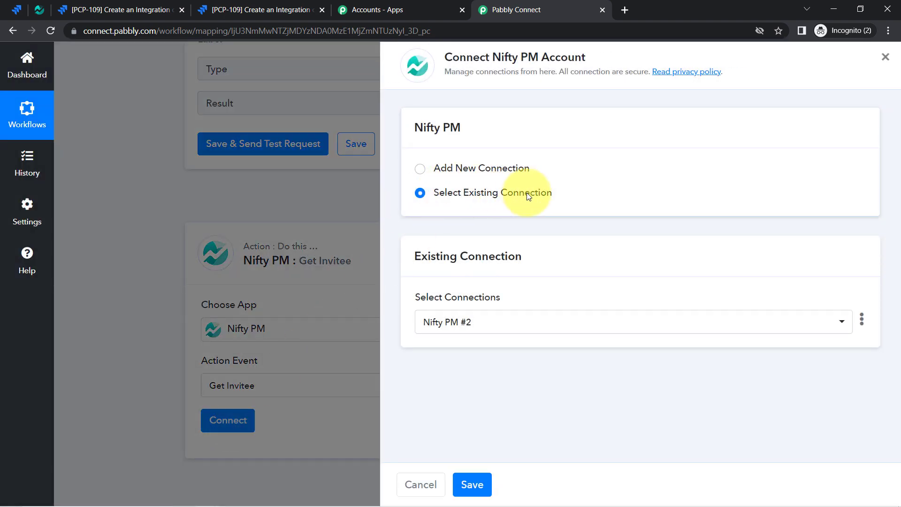
click(470, 484)
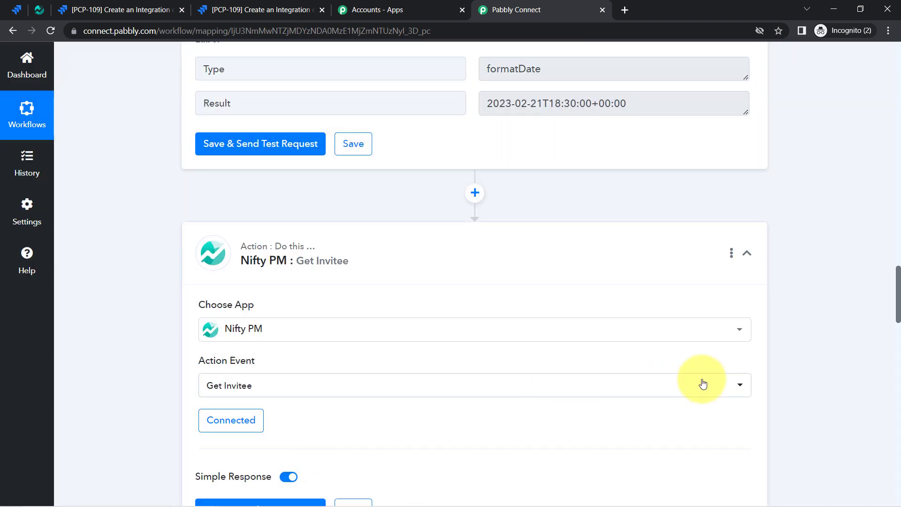
drag(897, 284, 897, 321)
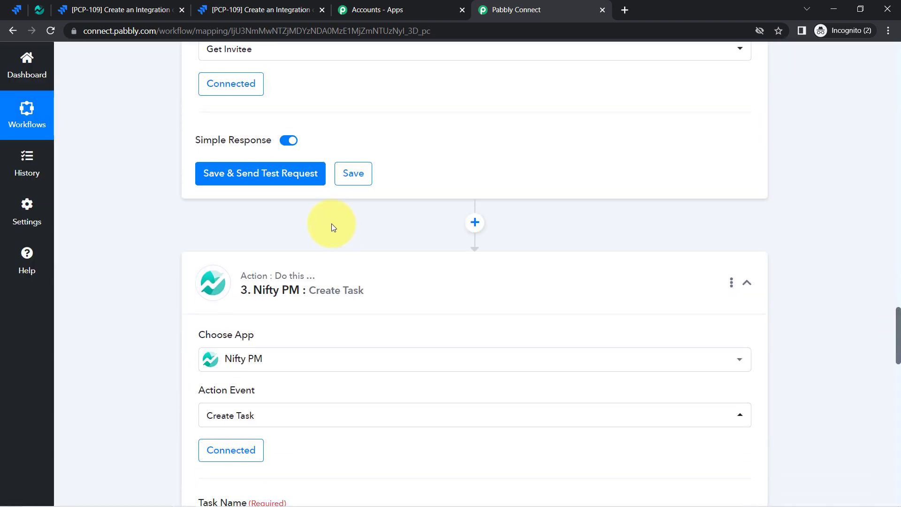
click(256, 176)
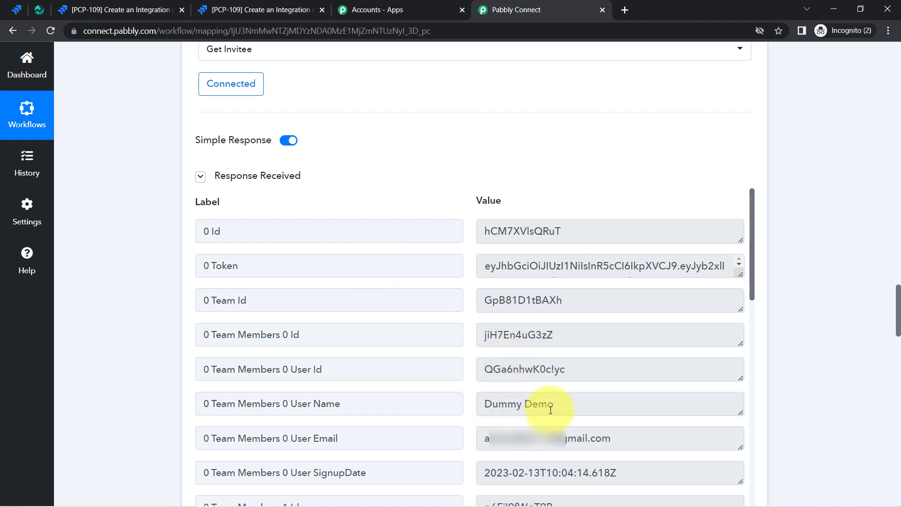
Step: Examine the user name and matching Id of each team member in the Get Invitee response
drag(551, 410, 458, 408)
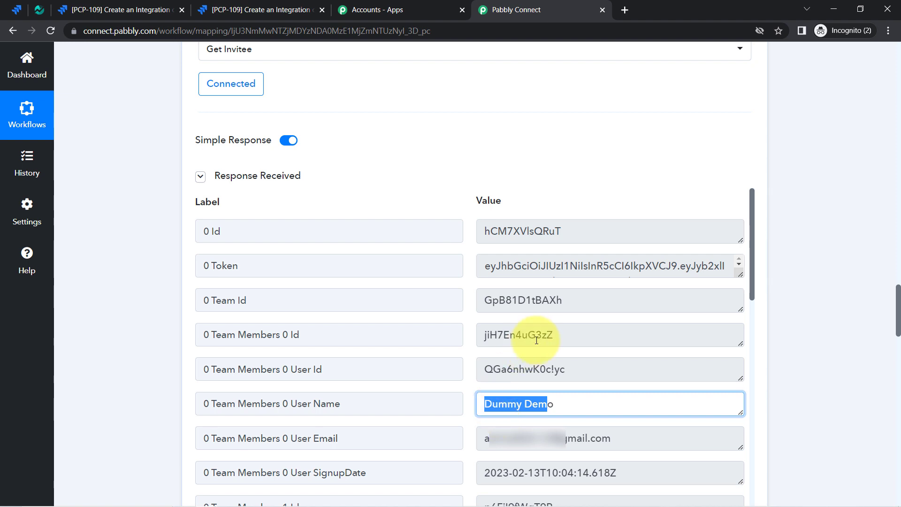
drag(533, 337, 472, 338)
scroll(750, 285, down, 2)
drag(750, 285, 750, 342)
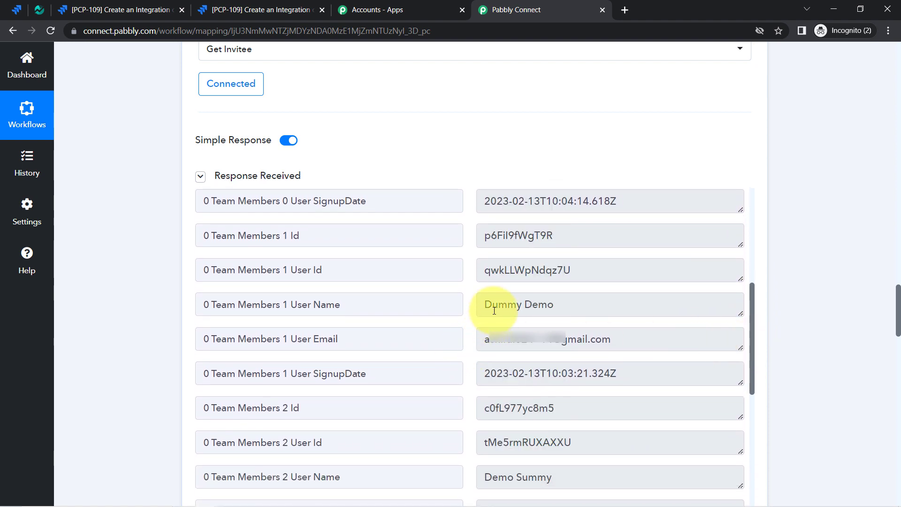
drag(492, 305, 570, 313)
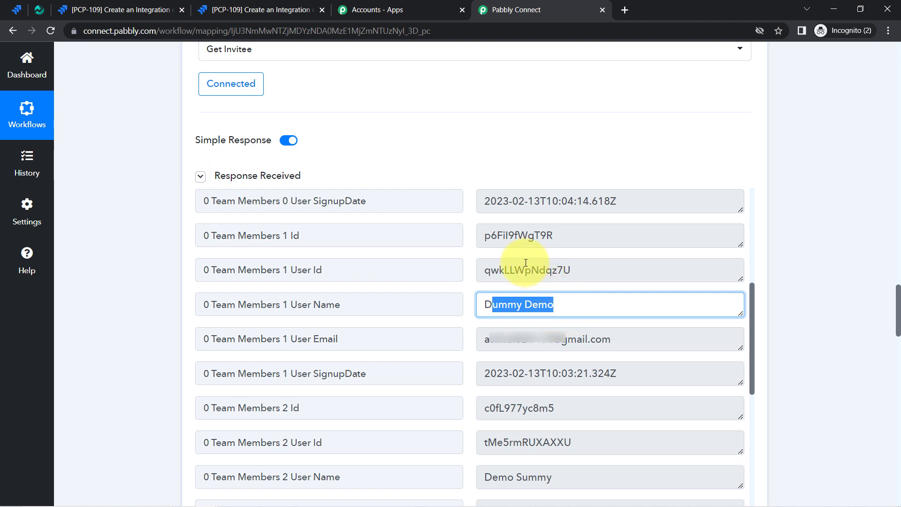
drag(502, 235, 642, 304)
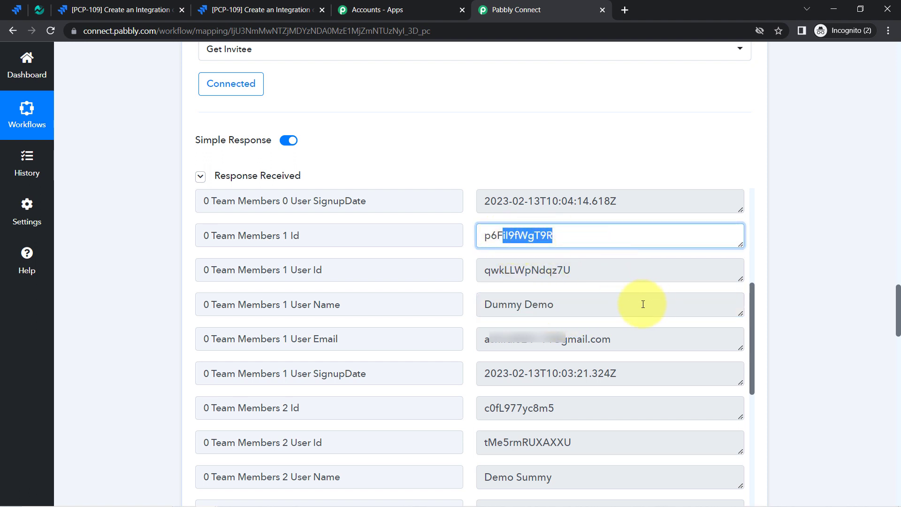
drag(753, 318, 750, 372)
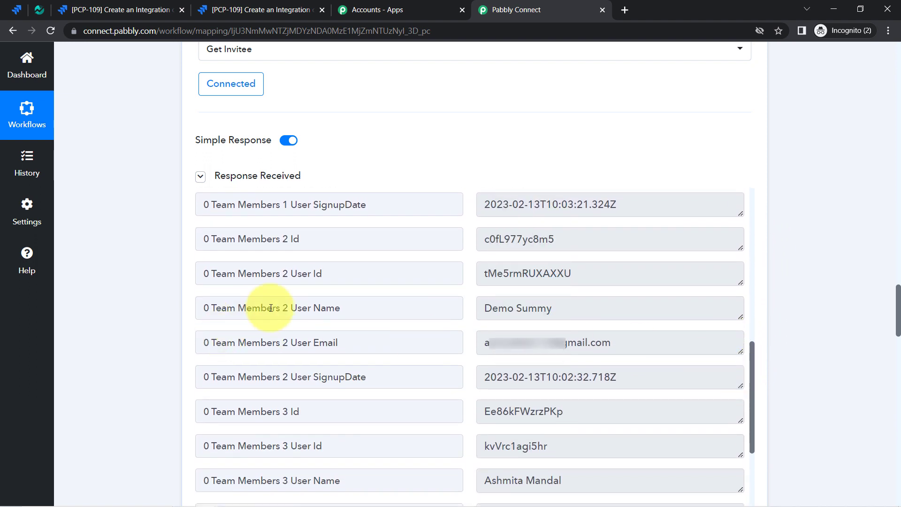
drag(277, 307, 418, 308)
drag(560, 307, 487, 307)
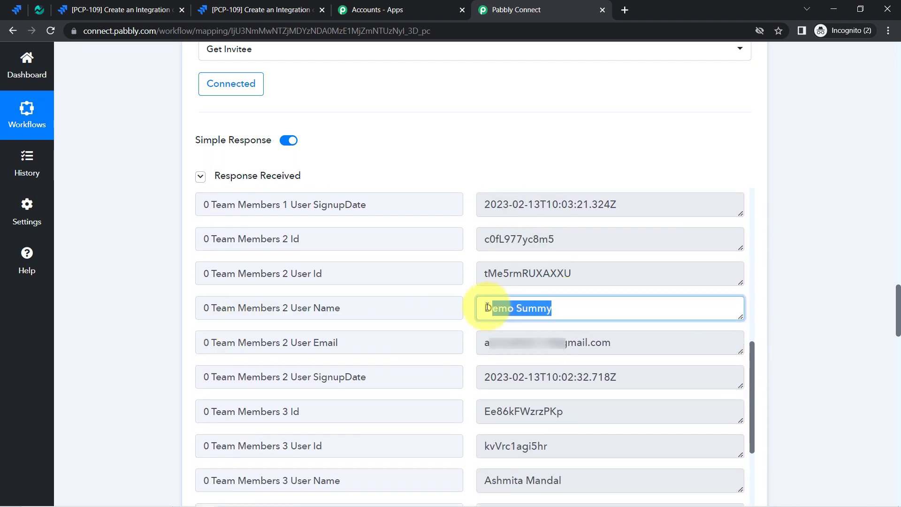
drag(496, 239, 528, 238)
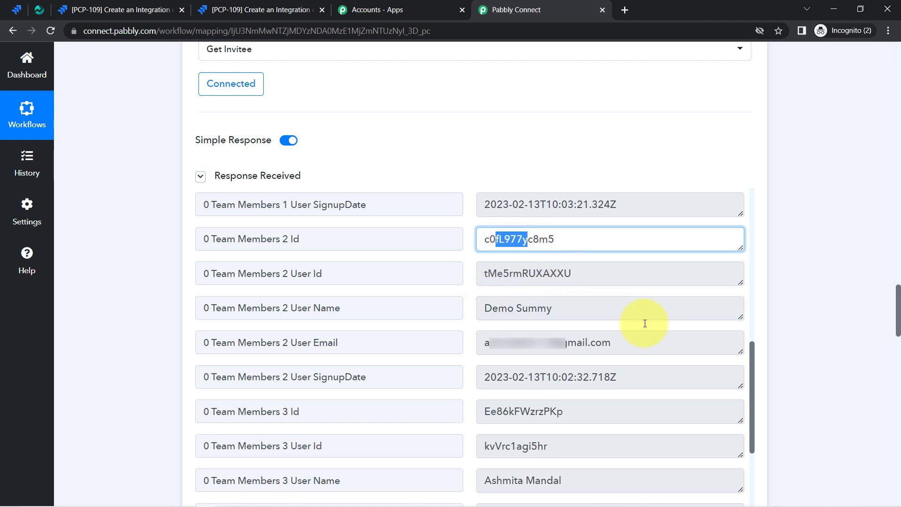
drag(750, 383, 751, 446)
drag(561, 313, 470, 316)
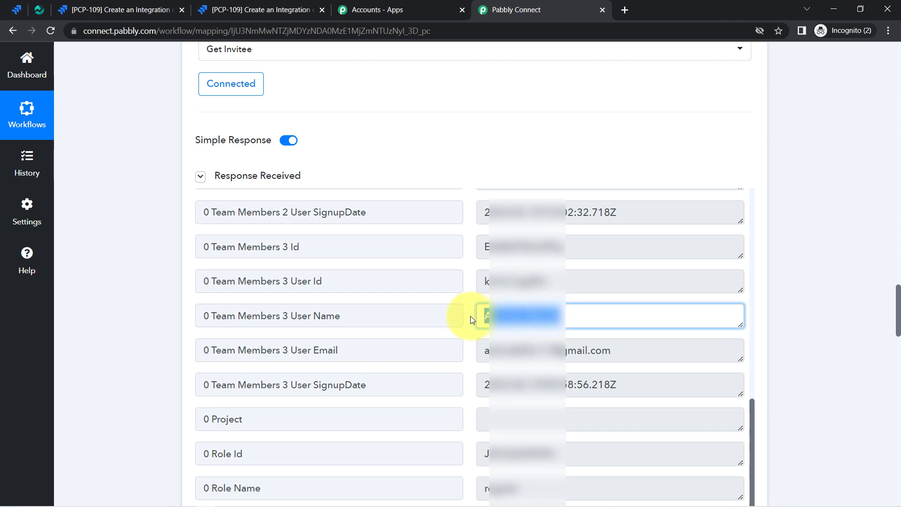
drag(559, 247, 488, 247)
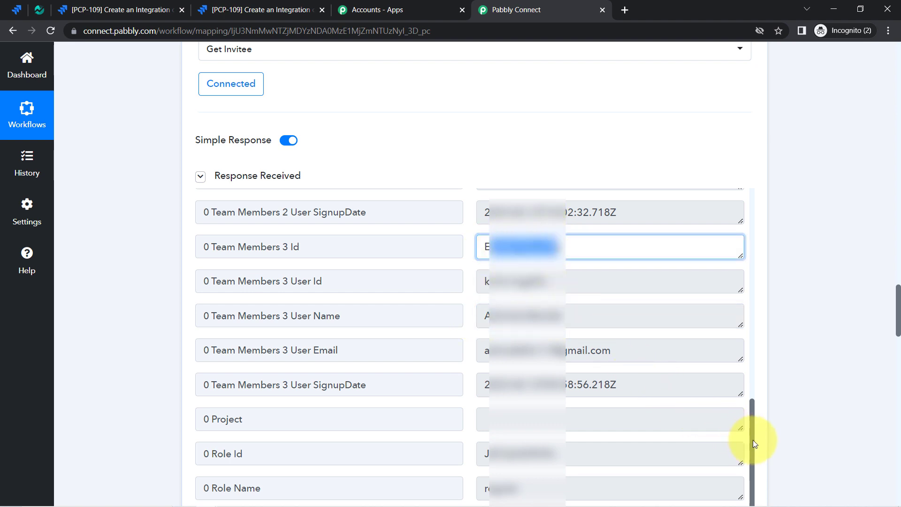
Step: Copy the value of 0 Team Members 3 Id from the Get Invitee response
drag(752, 440, 752, 436)
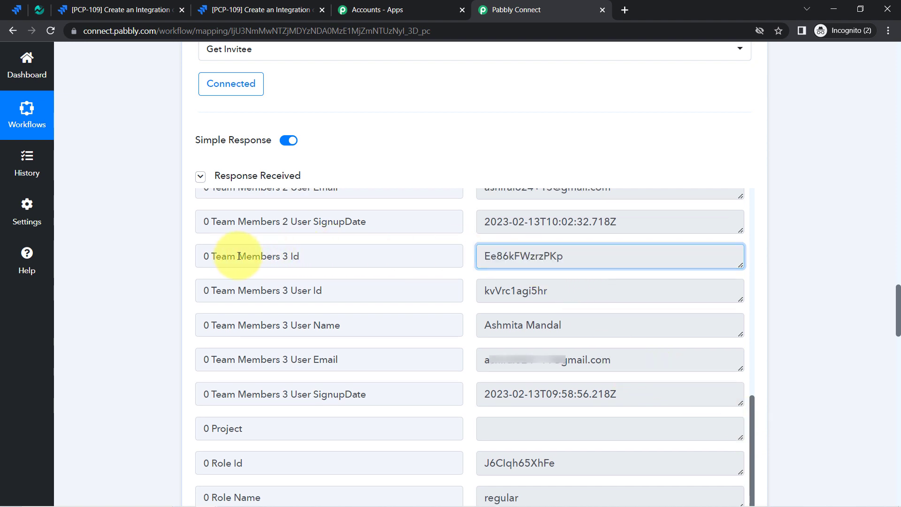
drag(238, 256, 342, 255)
click(537, 253)
key(ctrl+c)
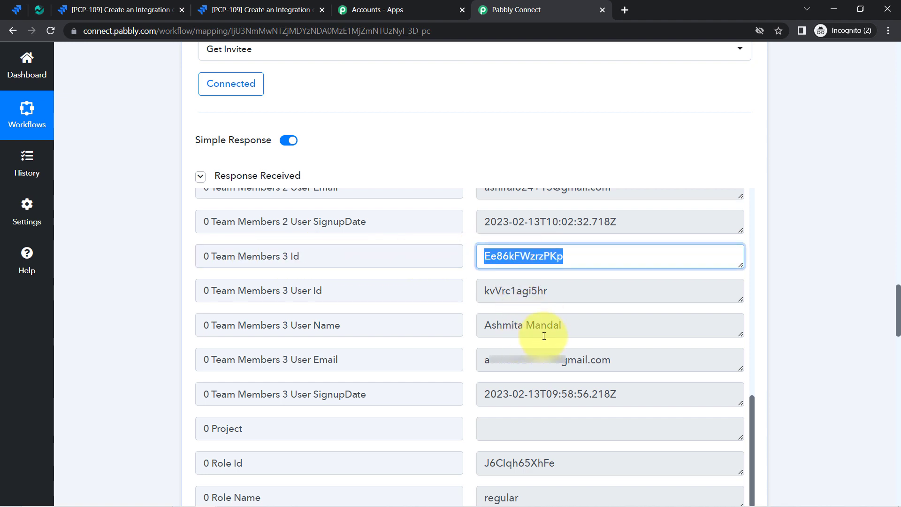
Step: Paste the copied team member Id into the Assignees field of the Create Task action
click(873, 300)
drag(895, 300, 895, 451)
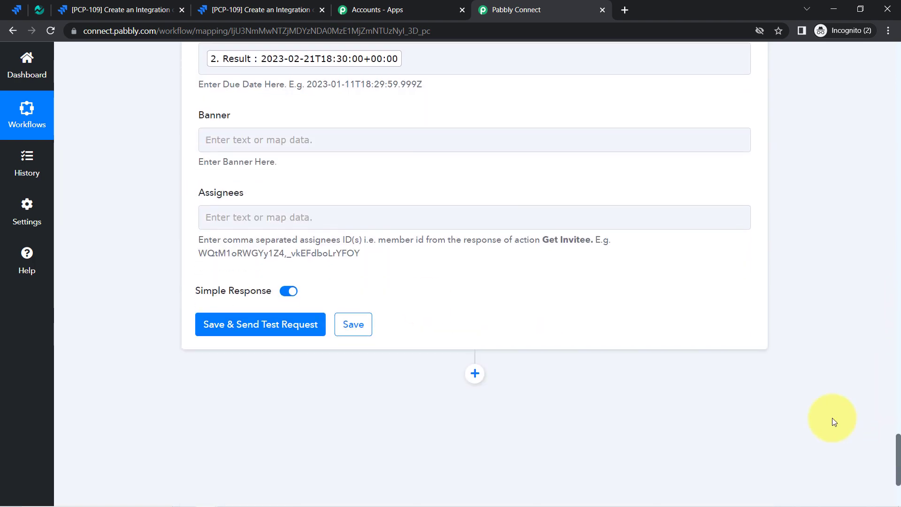
click(252, 216)
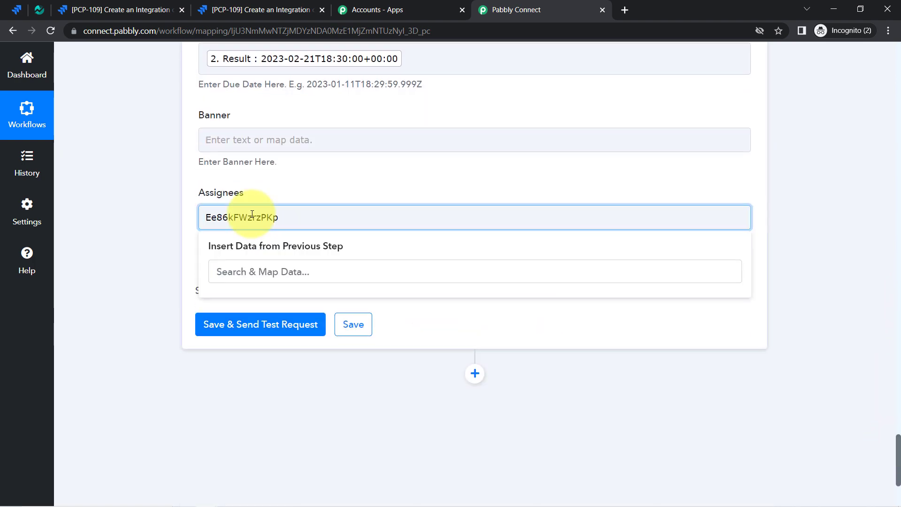
click(269, 186)
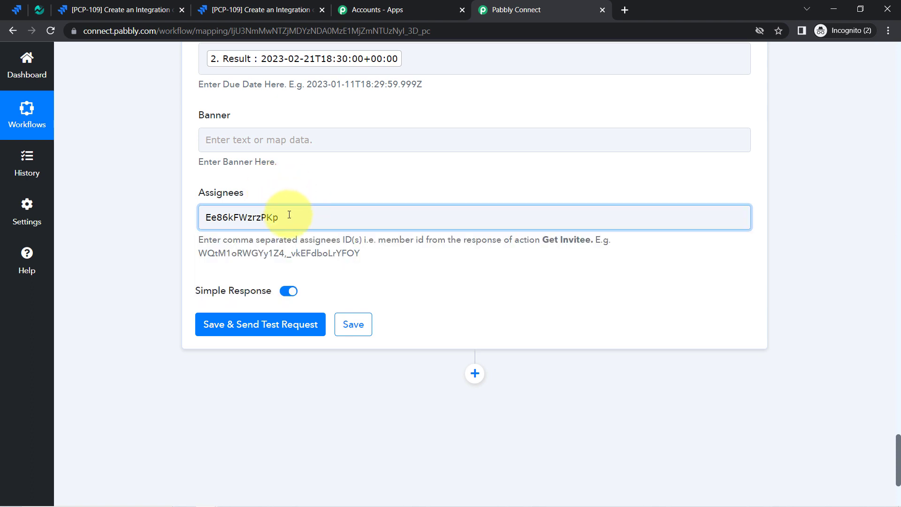
Step: Try adding a second comma-separated member ID to the Assignees field, and remove it again
click(289, 214)
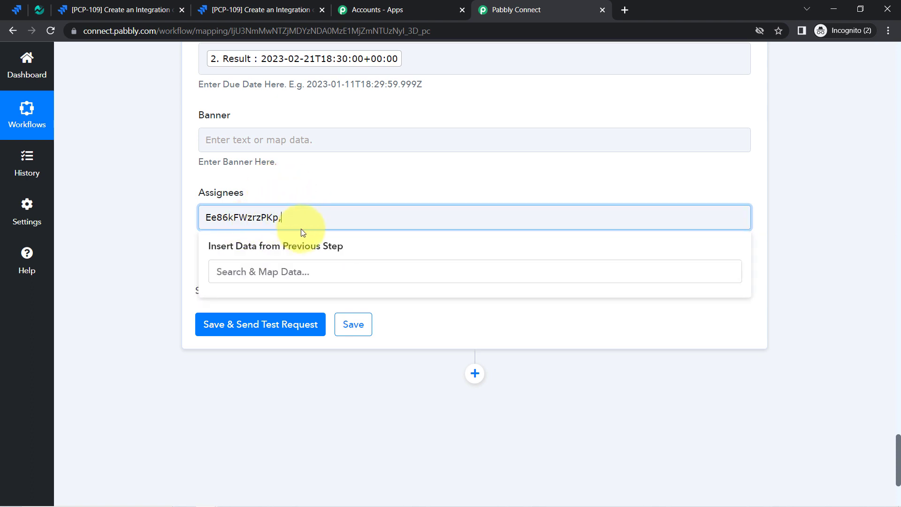
key(ctrl+v)
drag(282, 217, 419, 223)
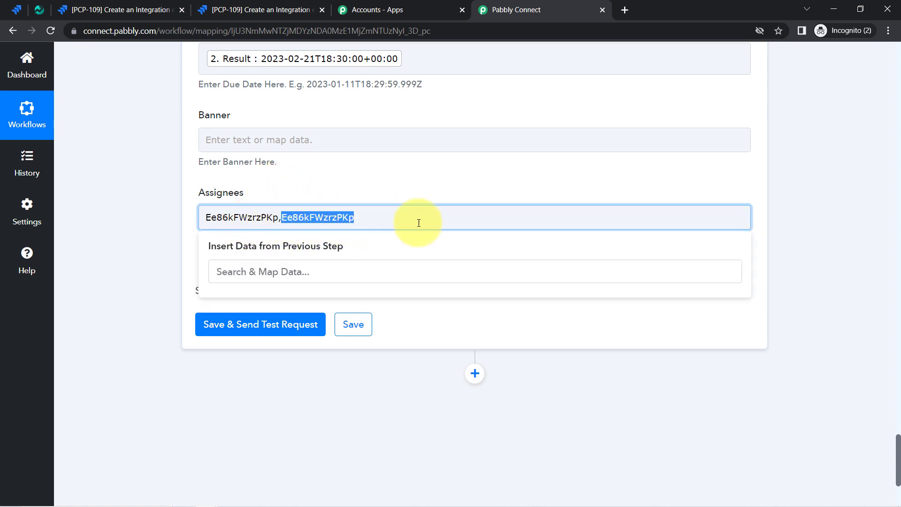
key(BackSpace)
key(BackSpace)
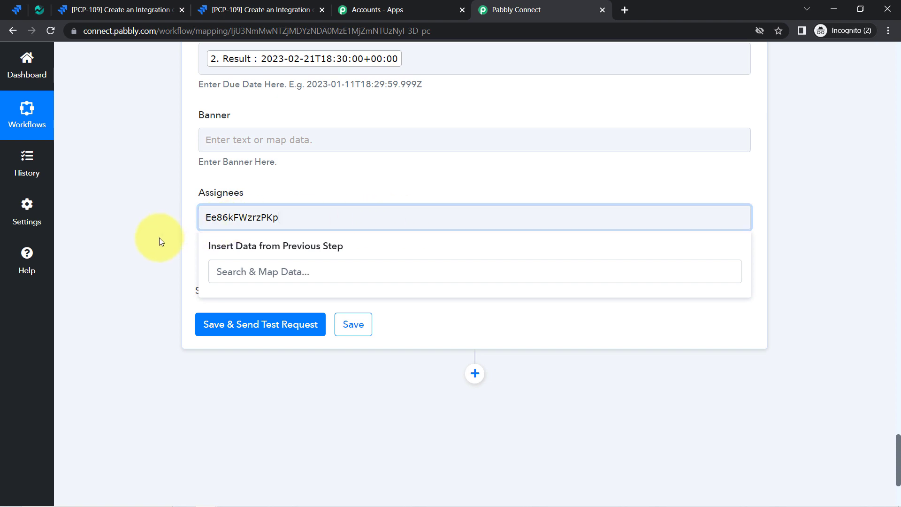
click(159, 237)
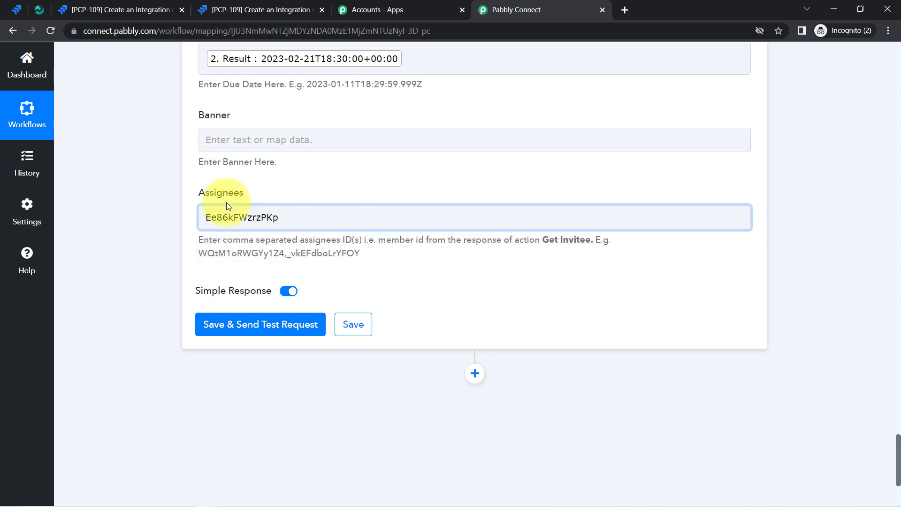
click(18, 14)
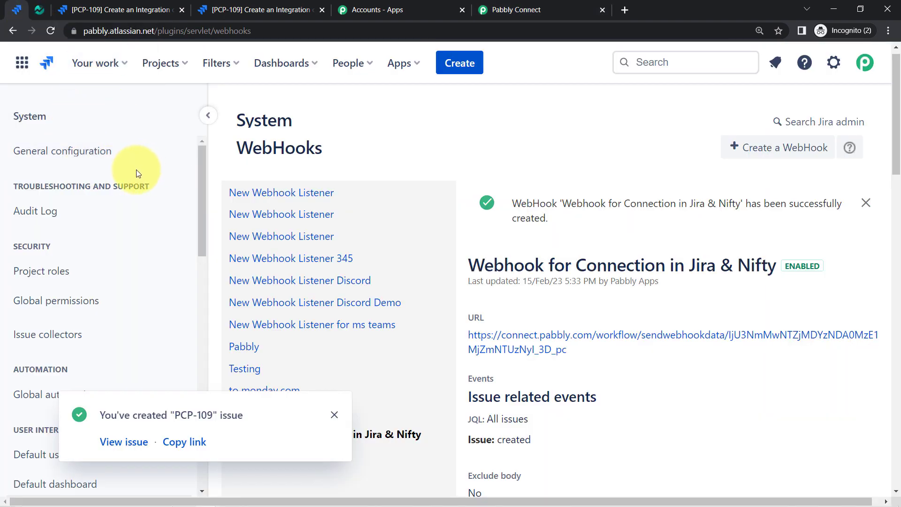
click(523, 5)
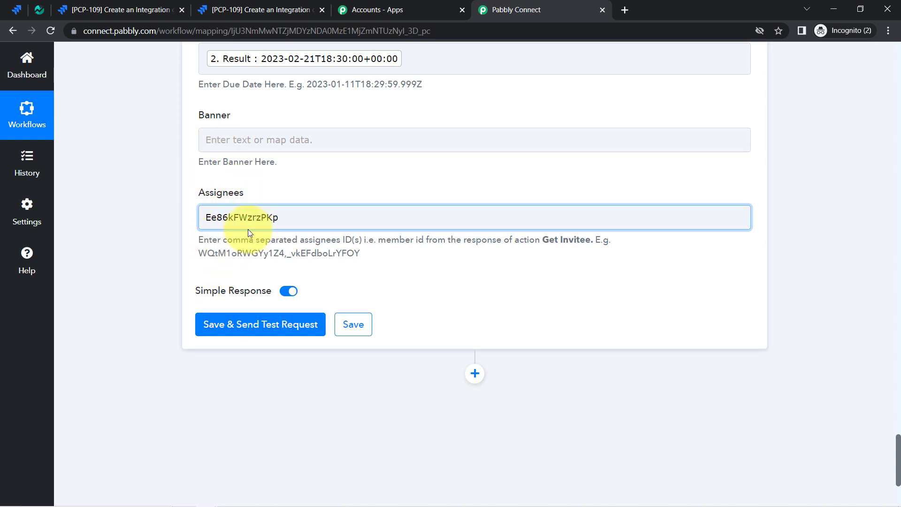
double_click(222, 208)
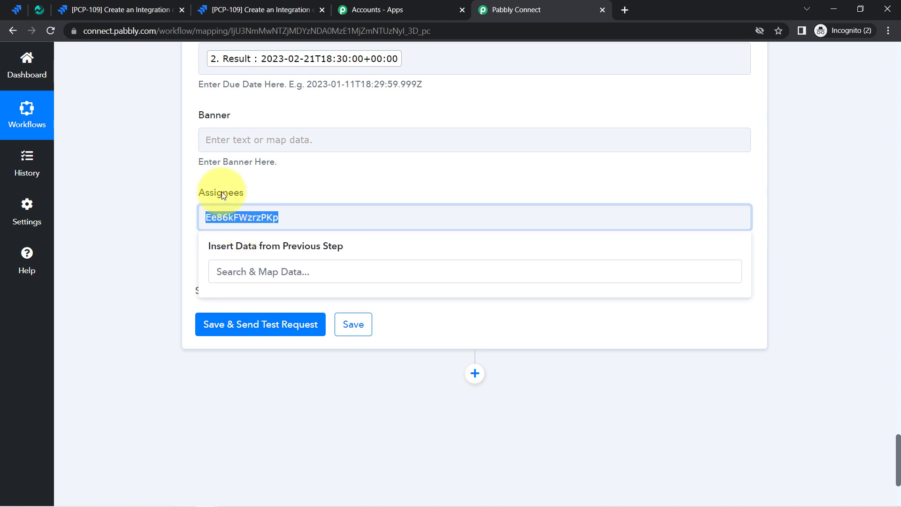
click(175, 251)
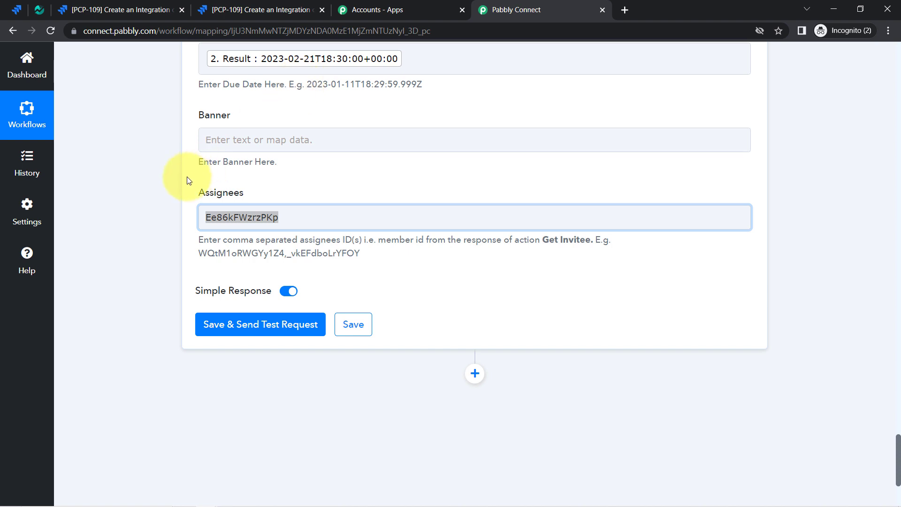
click(257, 216)
click(161, 237)
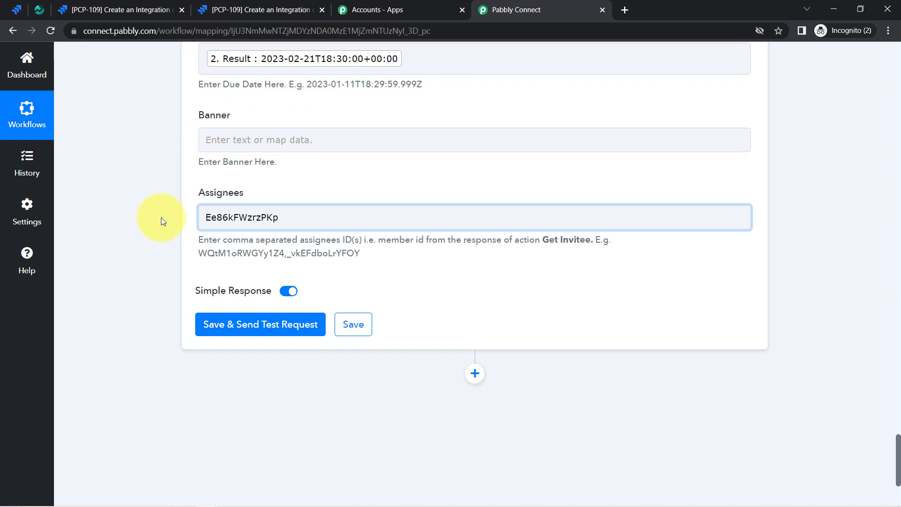
Step: Save the Create Task action and send its test request
drag(898, 443, 885, 458)
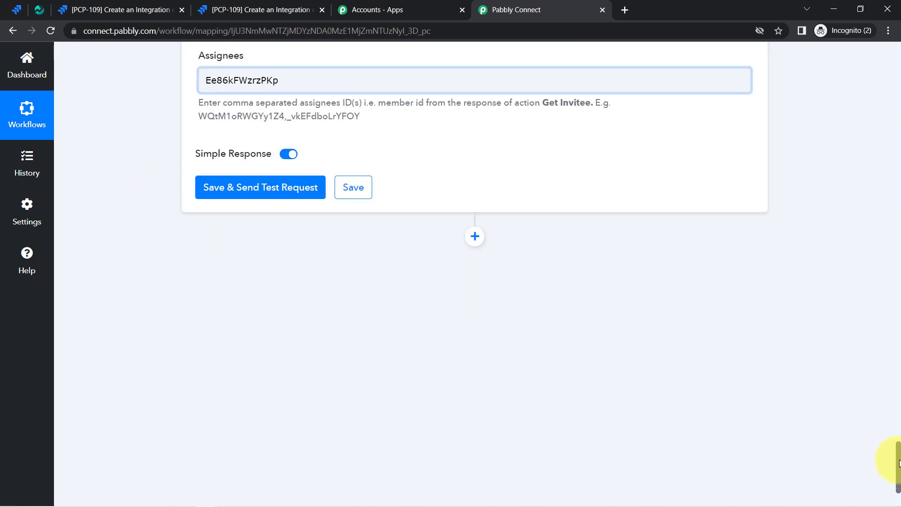
click(211, 152)
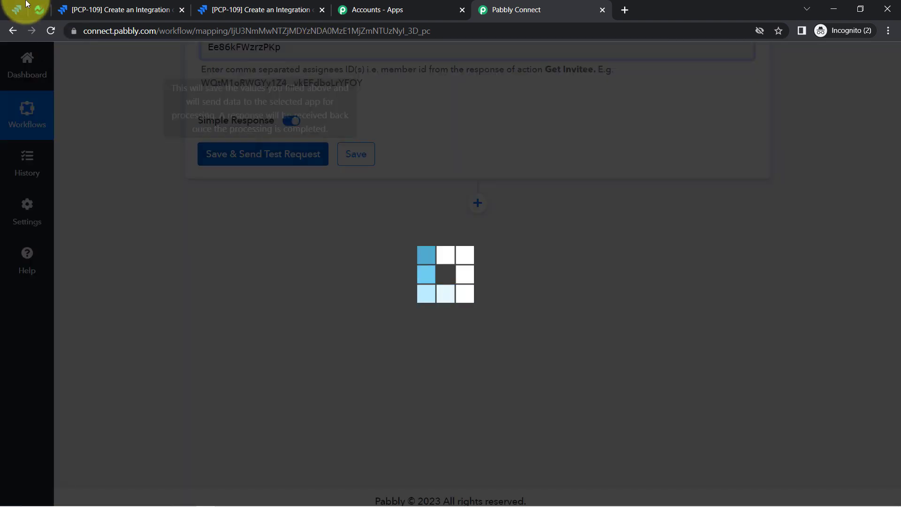
Step: Switch to Nifty, open the Tasks board of the Integration project and reload the page
click(39, 10)
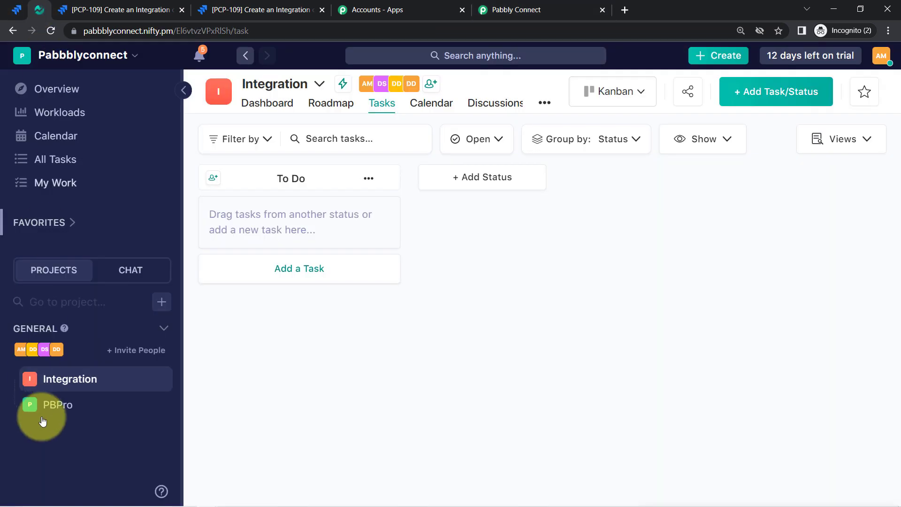
click(61, 378)
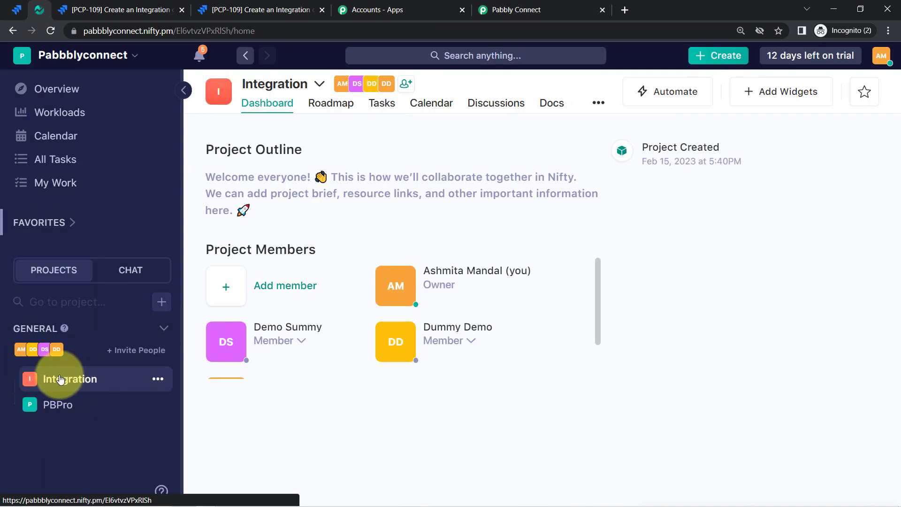
click(381, 105)
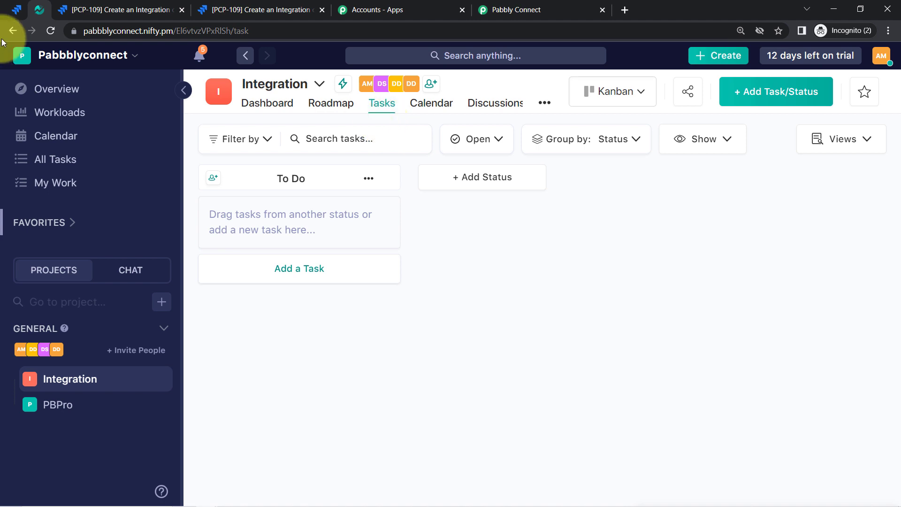
click(47, 32)
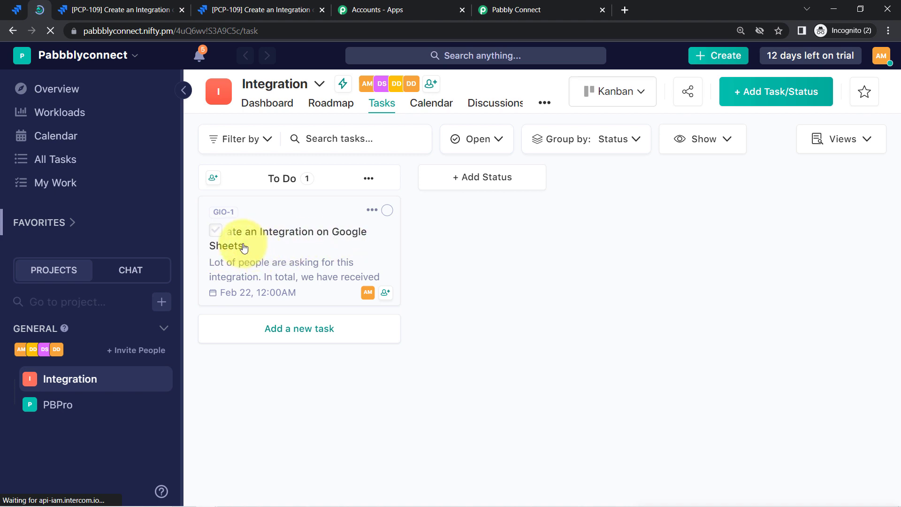
Step: Open the task "Create an Integration on Google Sheets" and check its description and assignee
click(282, 243)
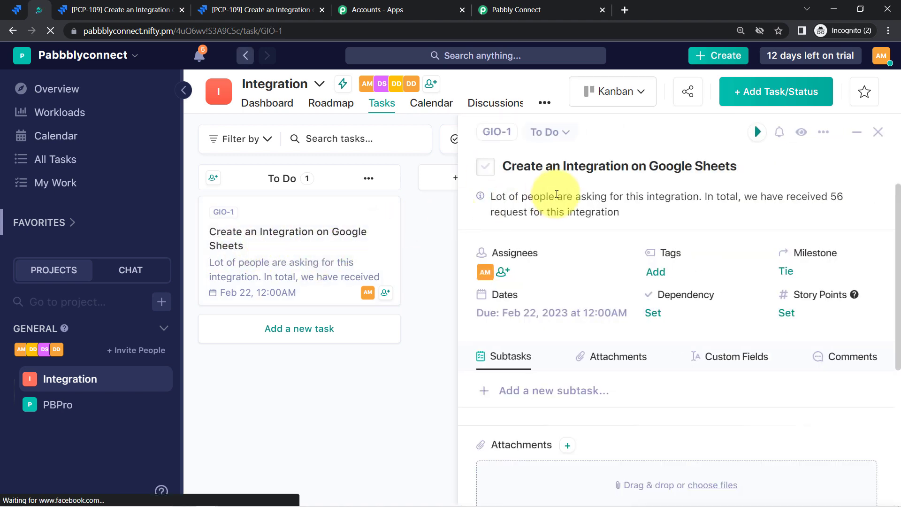
drag(492, 196, 683, 201)
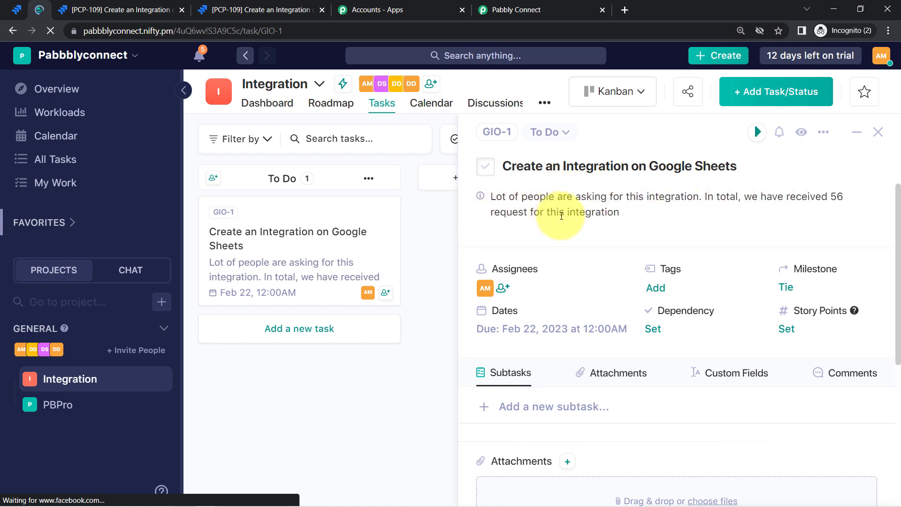
click(486, 288)
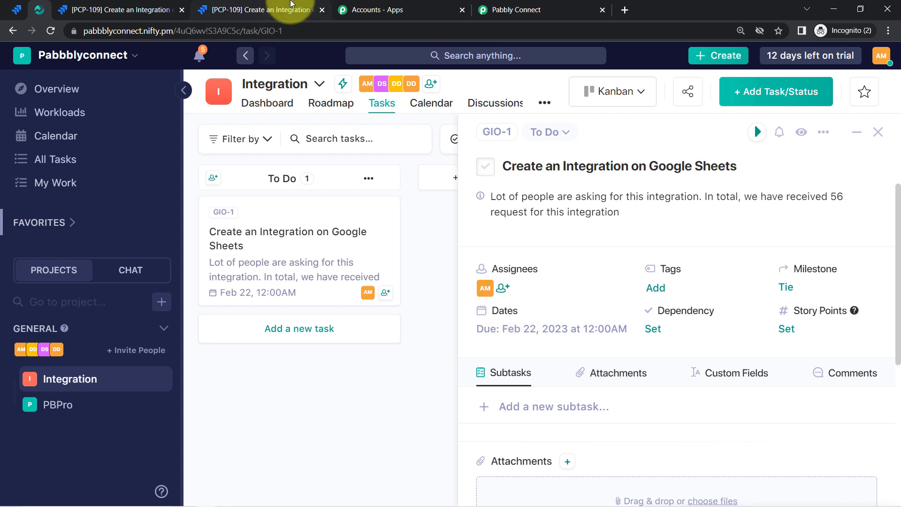
Step: Compare the dates mapped in Pabbly Connect's Create Task action with the due date shown on the Nifty task
click(493, 6)
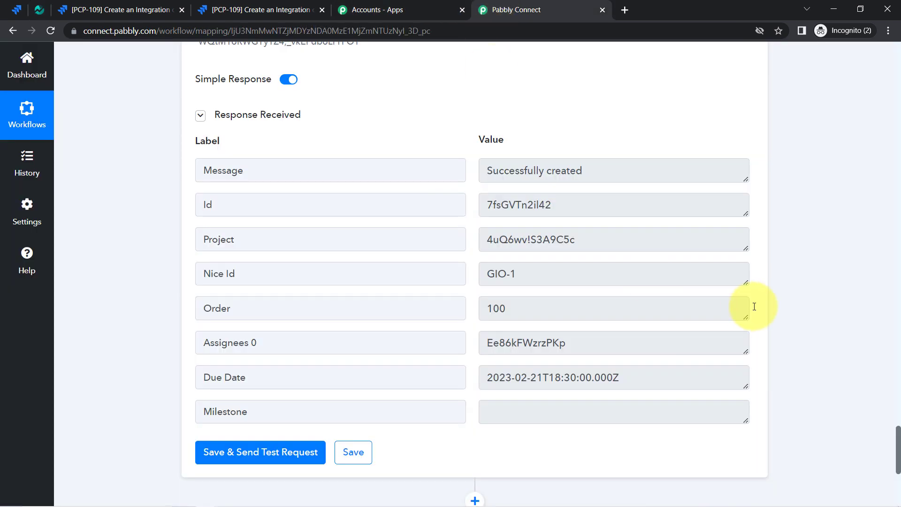
drag(899, 449, 891, 402)
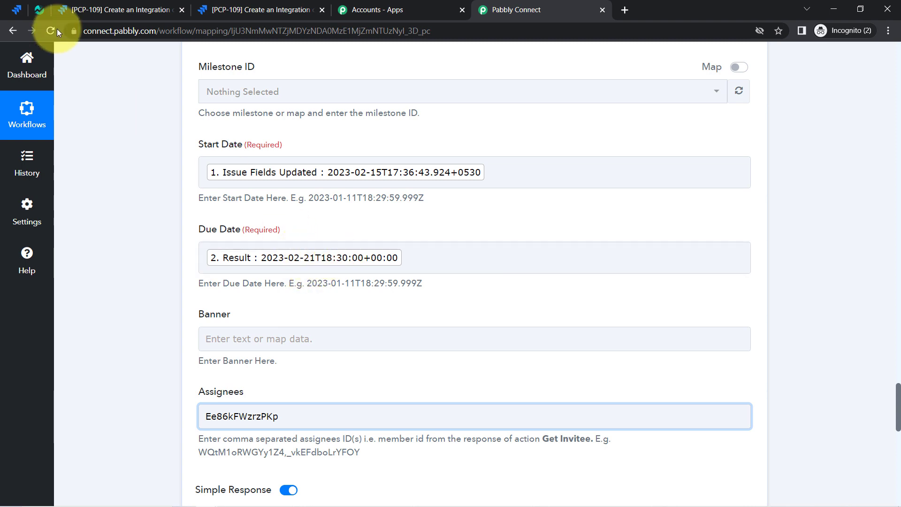
click(30, 9)
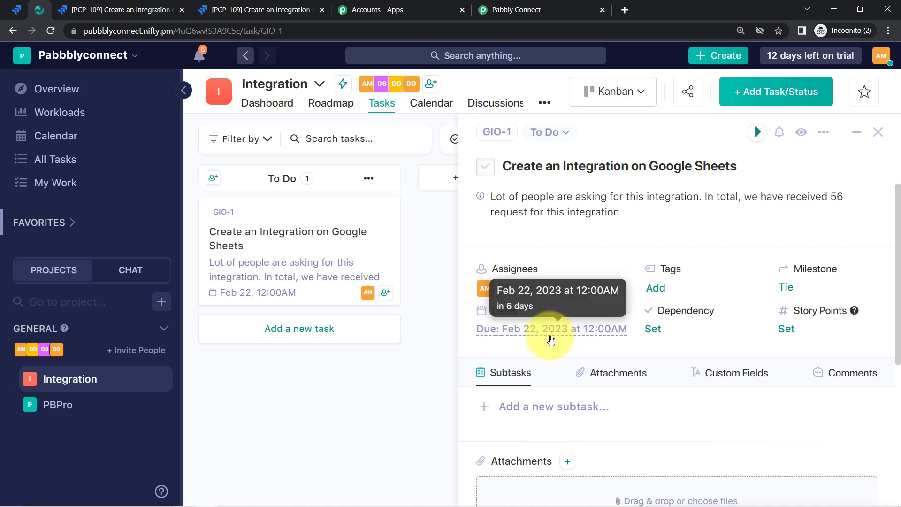
click(554, 10)
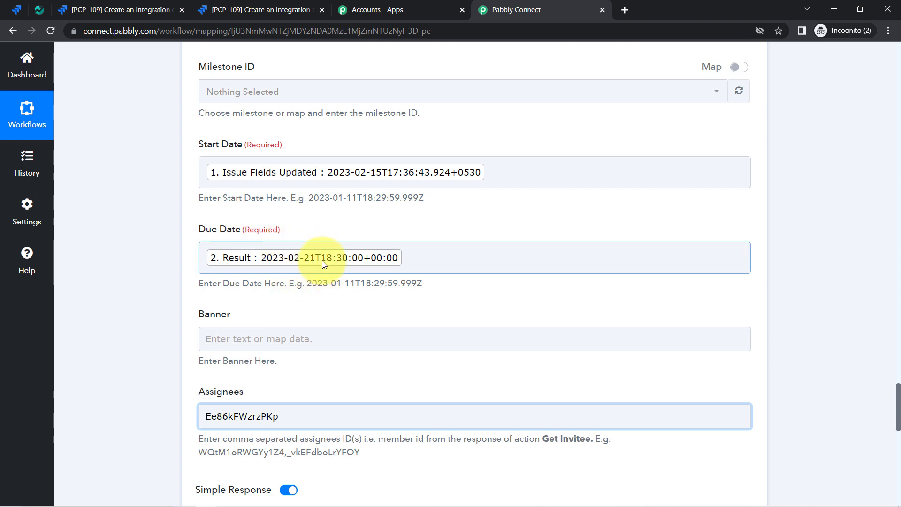
click(38, 11)
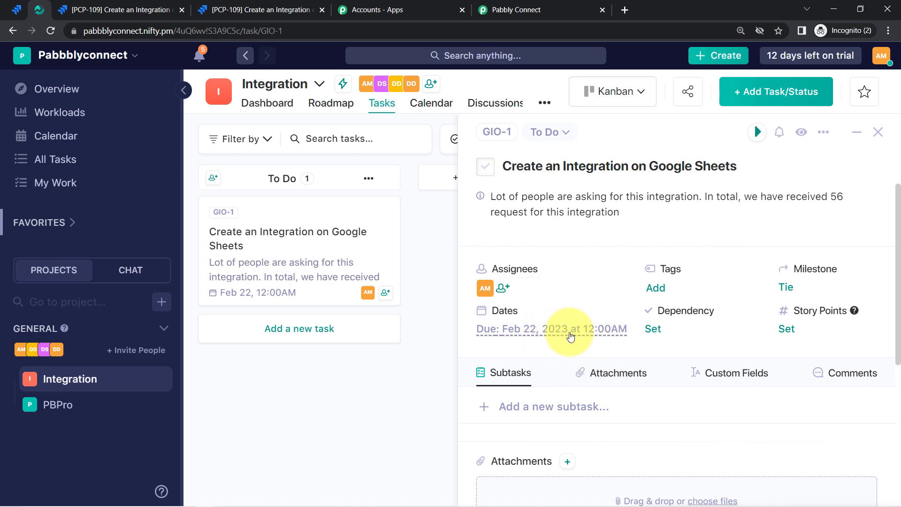
scroll(570, 336, down, 2)
scroll(885, 322, up, 2)
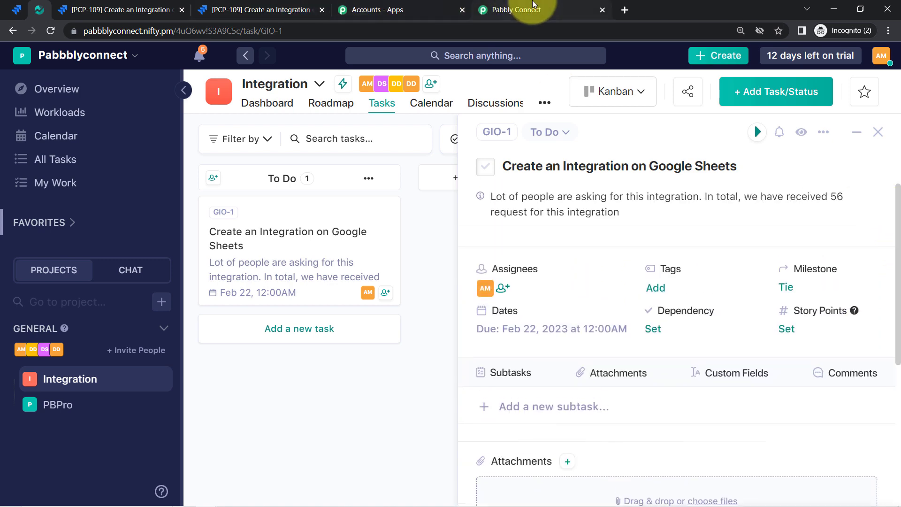
Step: Return to Pabbly Connect and review the Jira trigger's Instant label and the 0 Team Members 3 Id value in the Get Invitee response
click(533, 6)
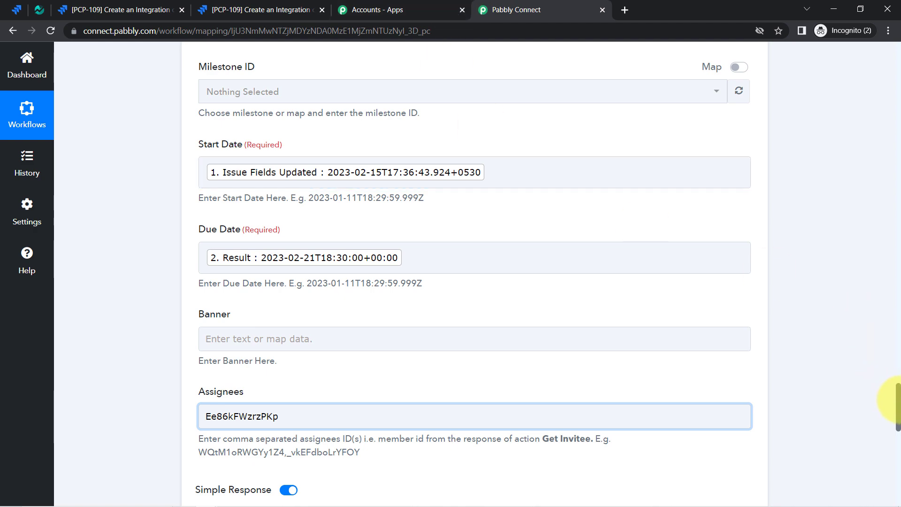
drag(897, 406, 897, 32)
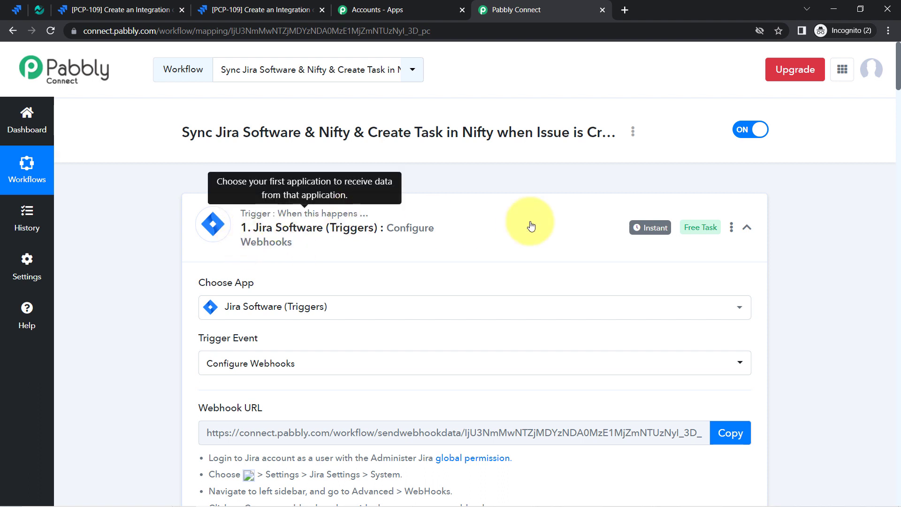
mouse_move(654, 233)
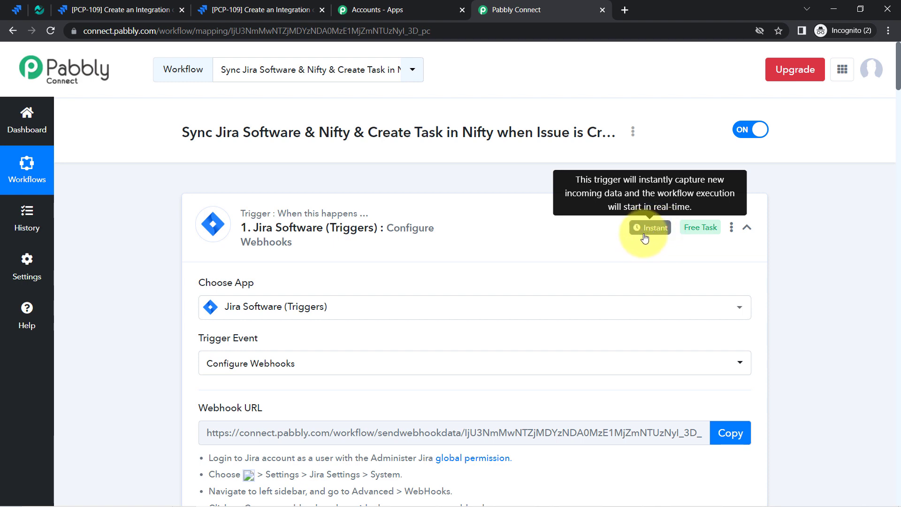
drag(897, 72, 898, 294)
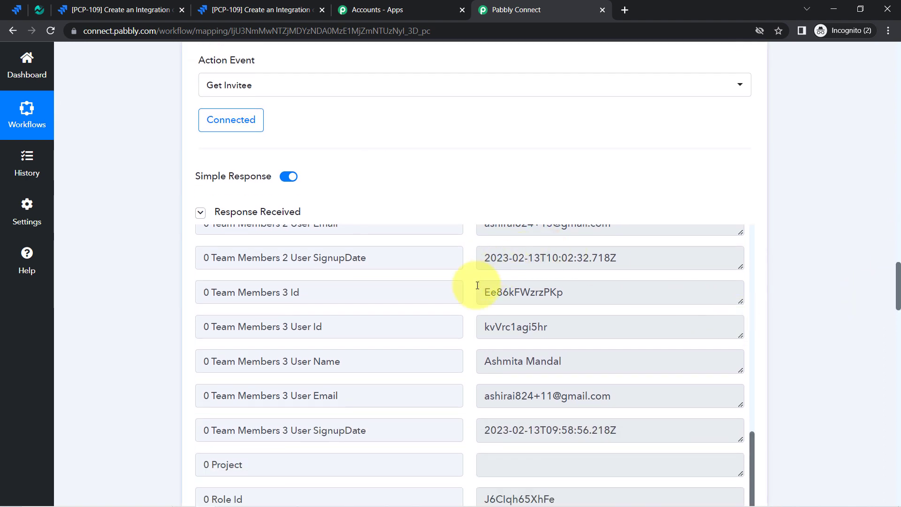
double_click(506, 293)
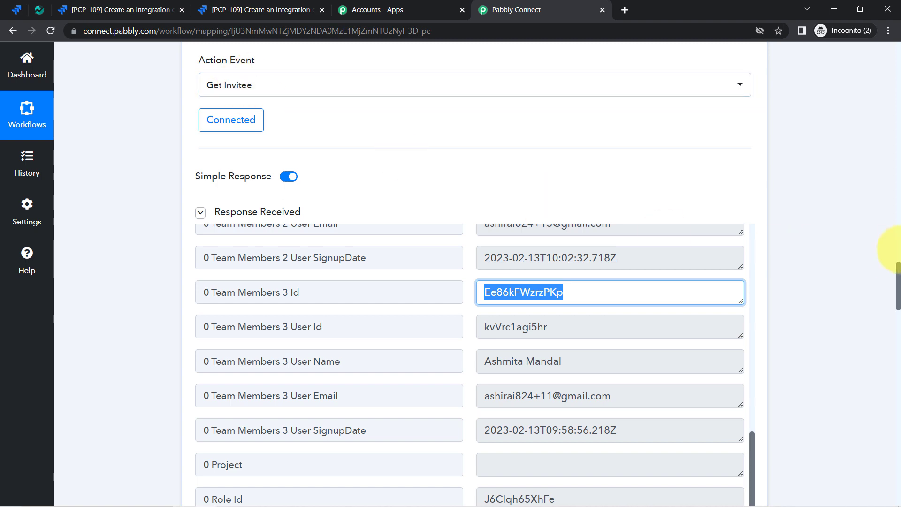
Step: Collapse the Get Invitee action above the Create Task action
scroll(897, 261, up, 1)
scroll(896, 261, up, 3)
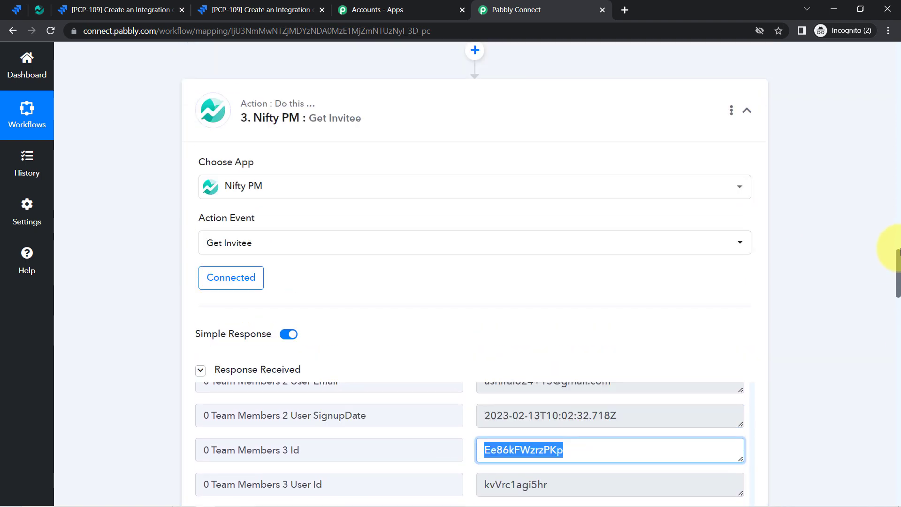
click(226, 93)
click(301, 165)
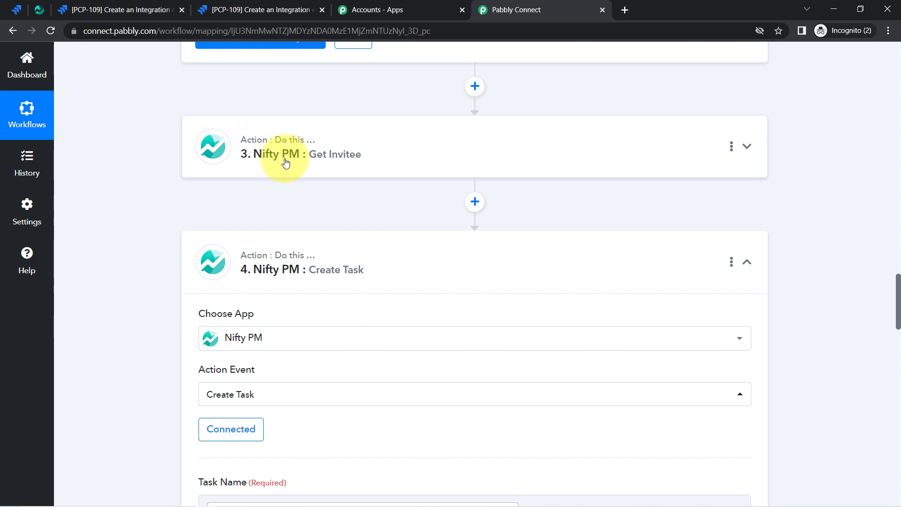
scroll(896, 296, down, 4)
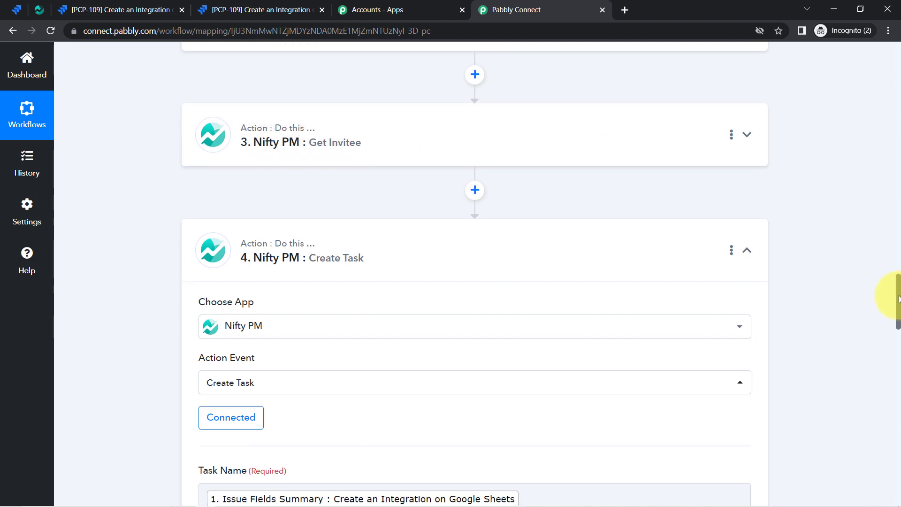
Step: Check the Create Task action's Assignees field and collapse the Create Task action, the Jira Software trigger and the Date/Time Formatter action
drag(898, 322, 898, 409)
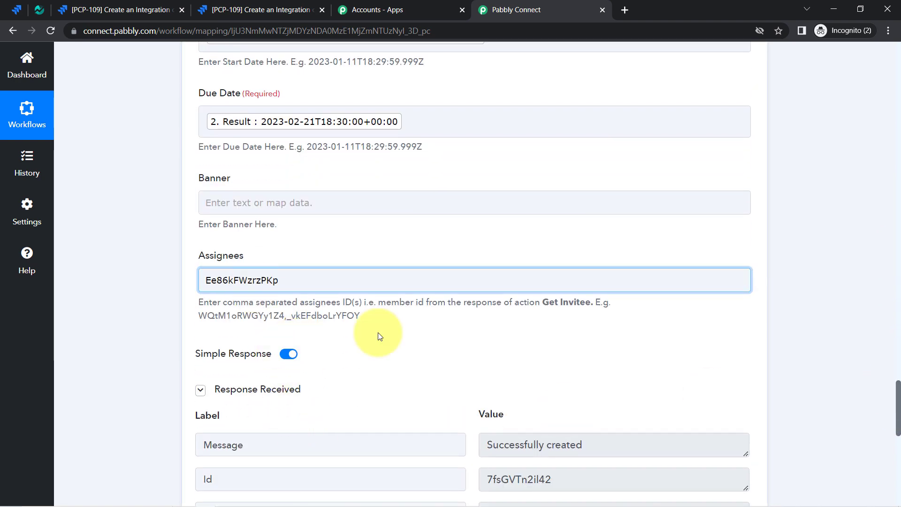
drag(897, 406, 887, 285)
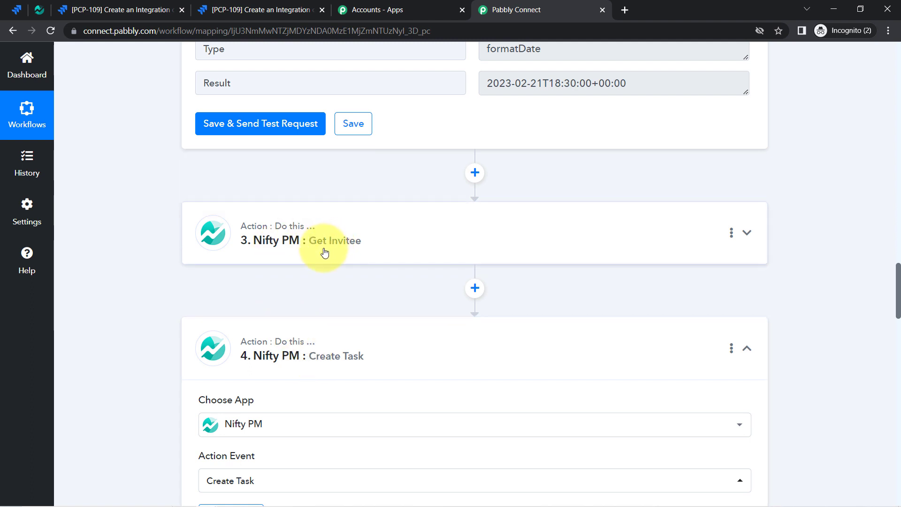
click(310, 338)
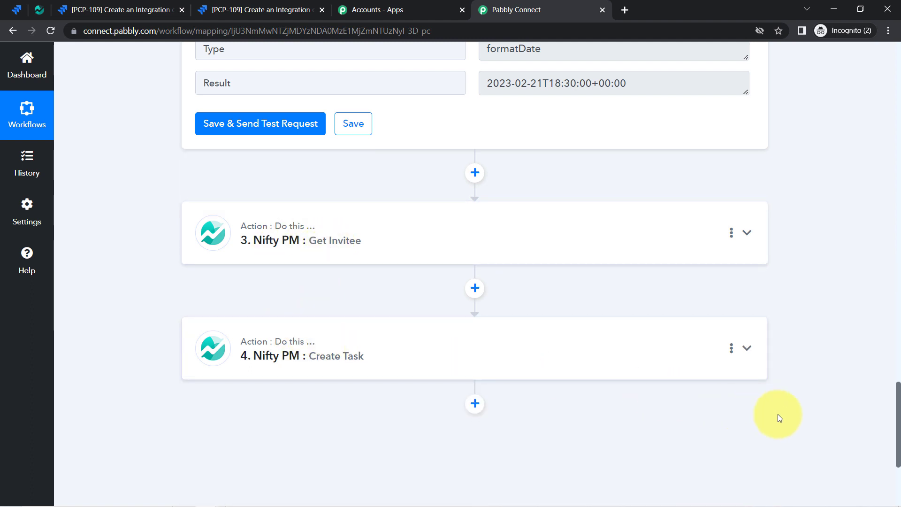
drag(898, 425, 879, 68)
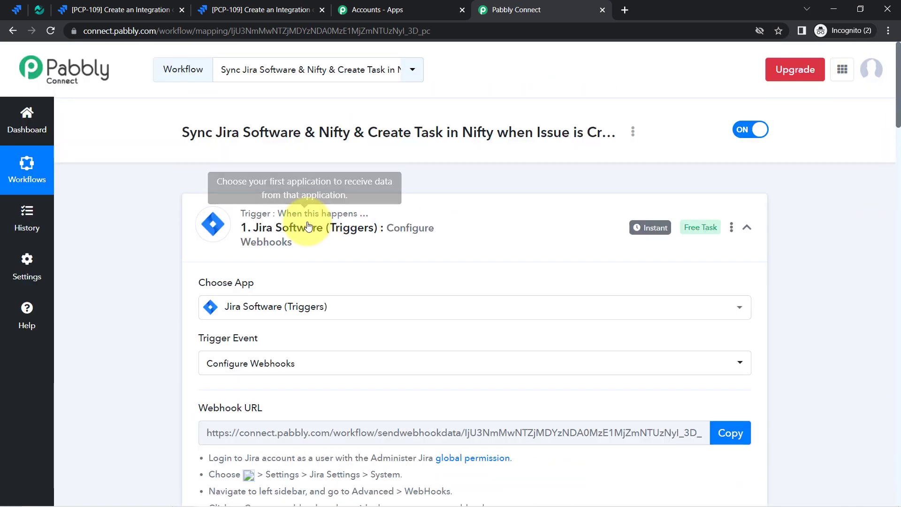
click(352, 221)
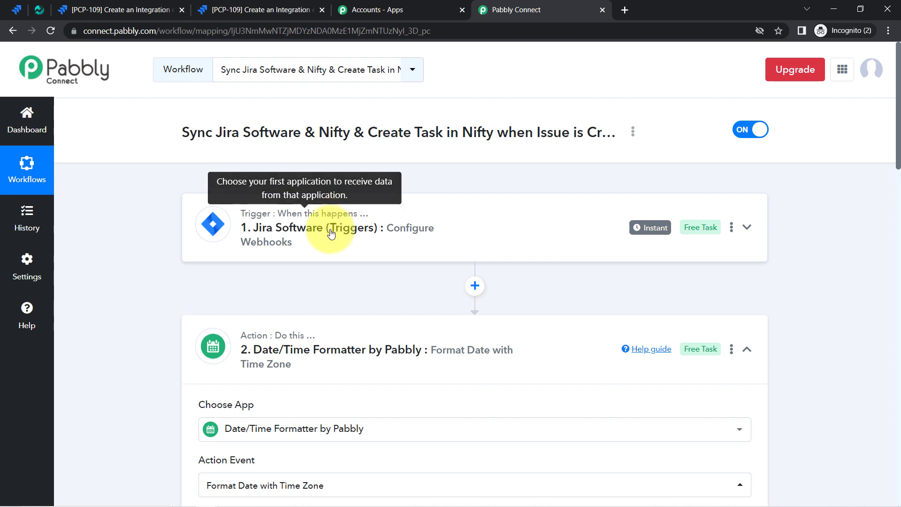
click(294, 353)
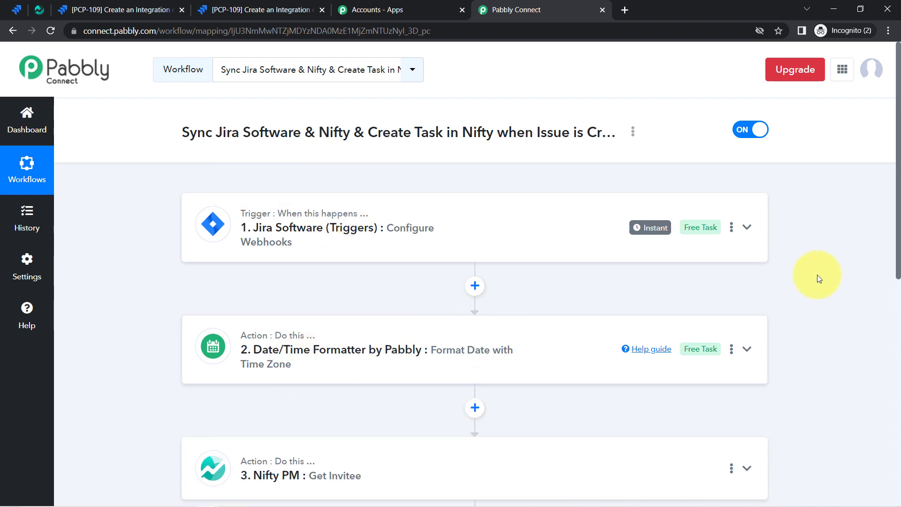
drag(898, 194, 868, 184)
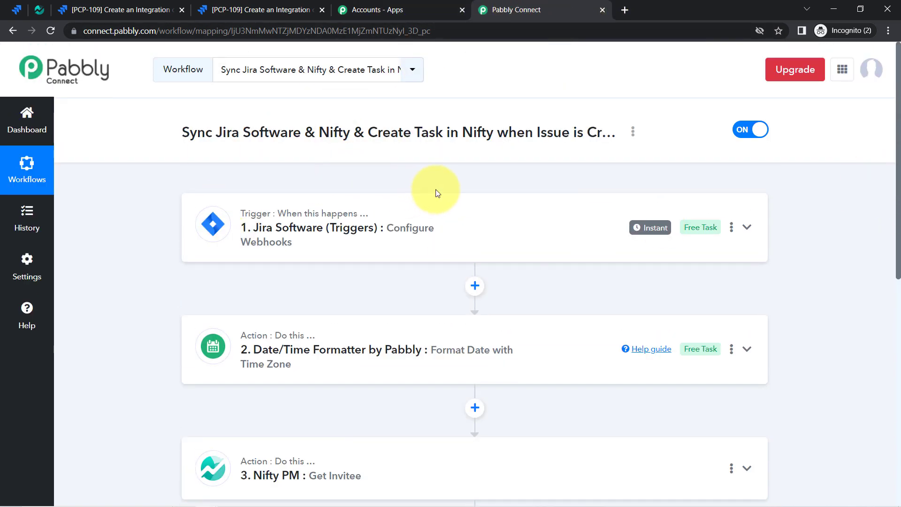
click(633, 133)
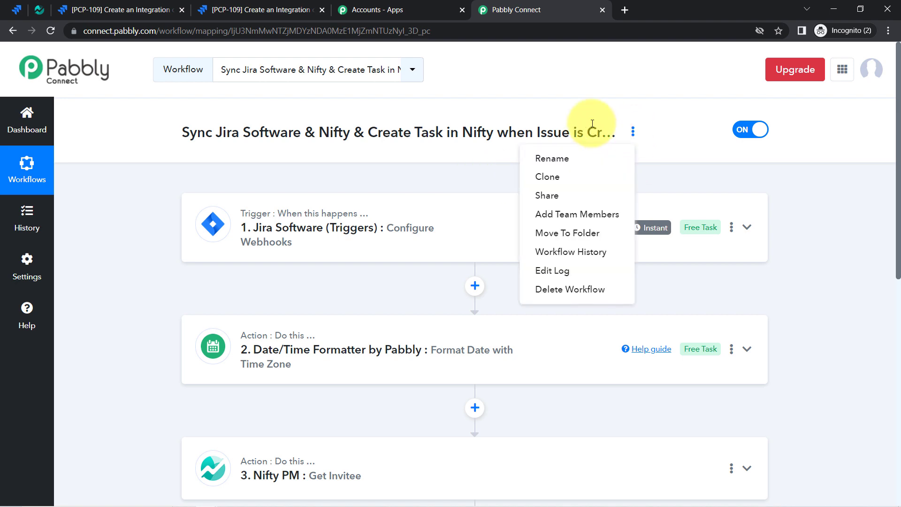
click(899, 160)
mouse_move(897, 135)
mouse_down()
mouse_move(897, 242)
mouse_move(897, 150)
mouse_up()
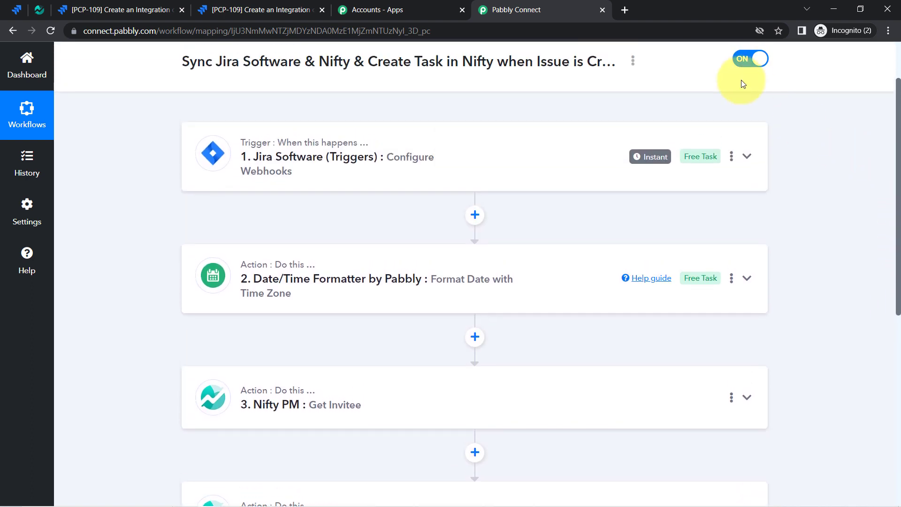
Step: Copy the workflow's share link and close the Share Workflow dialog
click(633, 60)
click(559, 126)
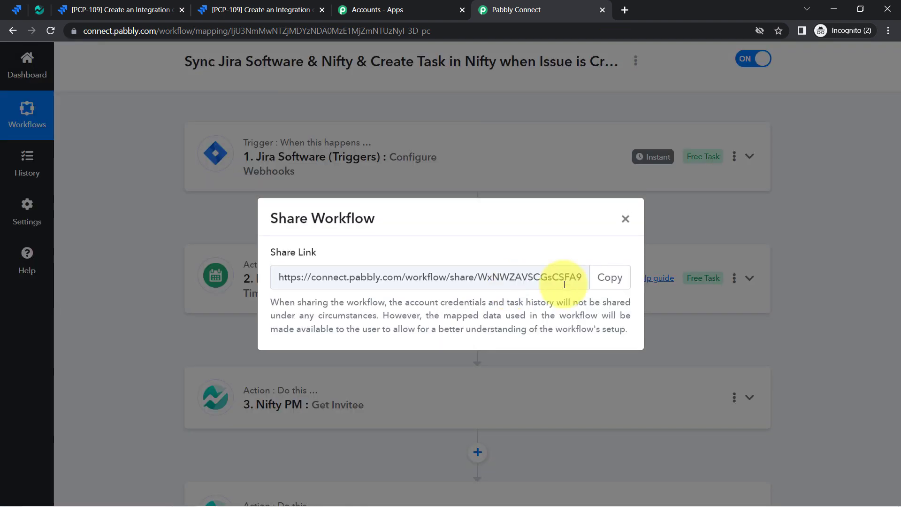
click(610, 277)
click(625, 220)
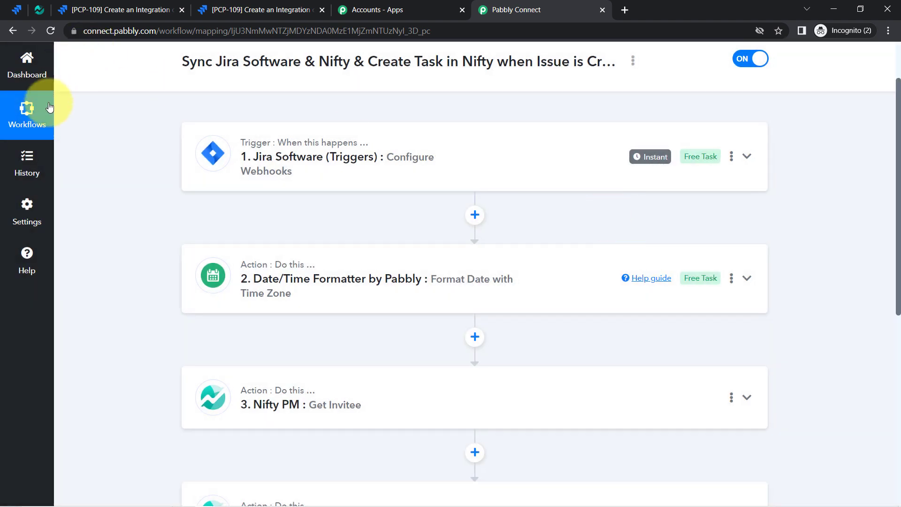
drag(898, 136, 898, 160)
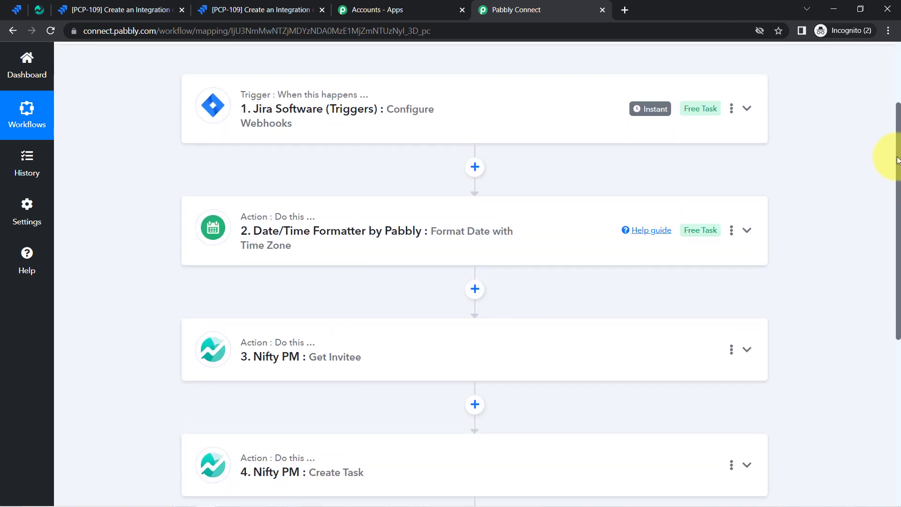